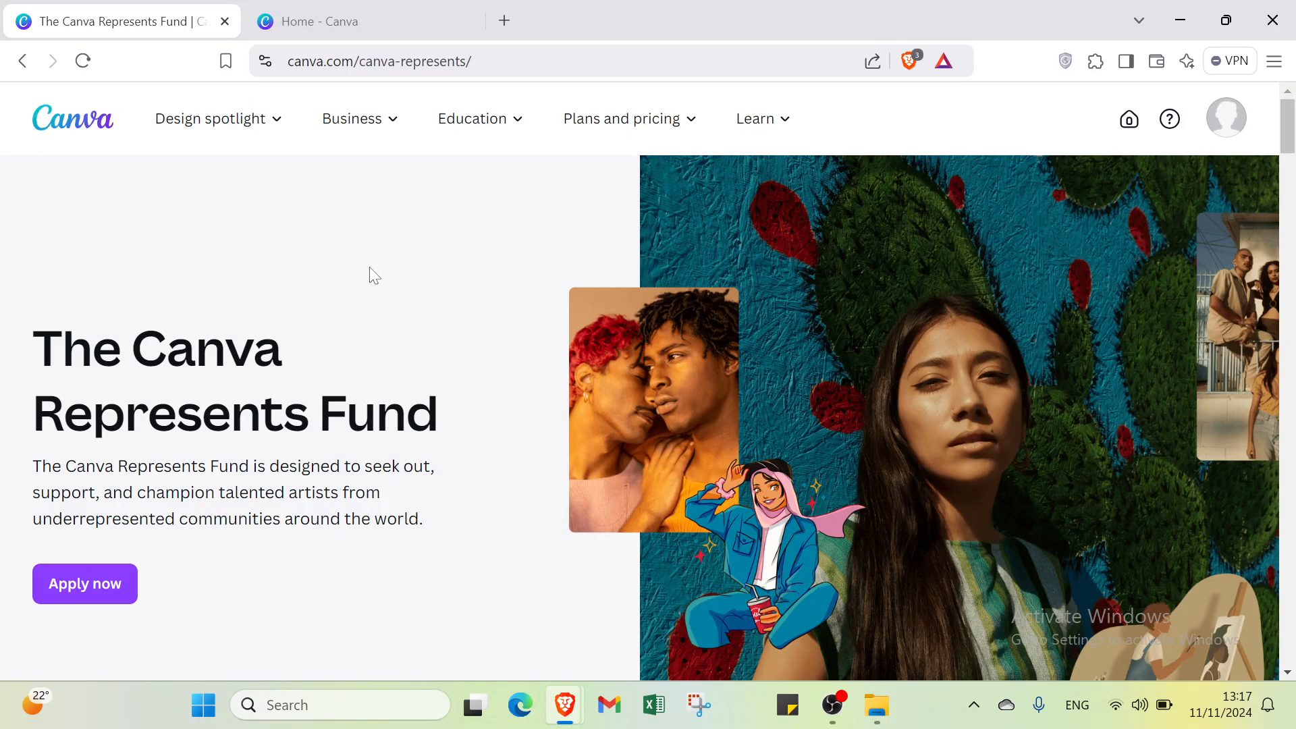
Step: Look over the introduction of The Canva Represents Fund page and glance at the Canva home page
{"action": "scroll", "coordinate": [379, 261], "scroll_direction": "down", "scroll_amount": 2}
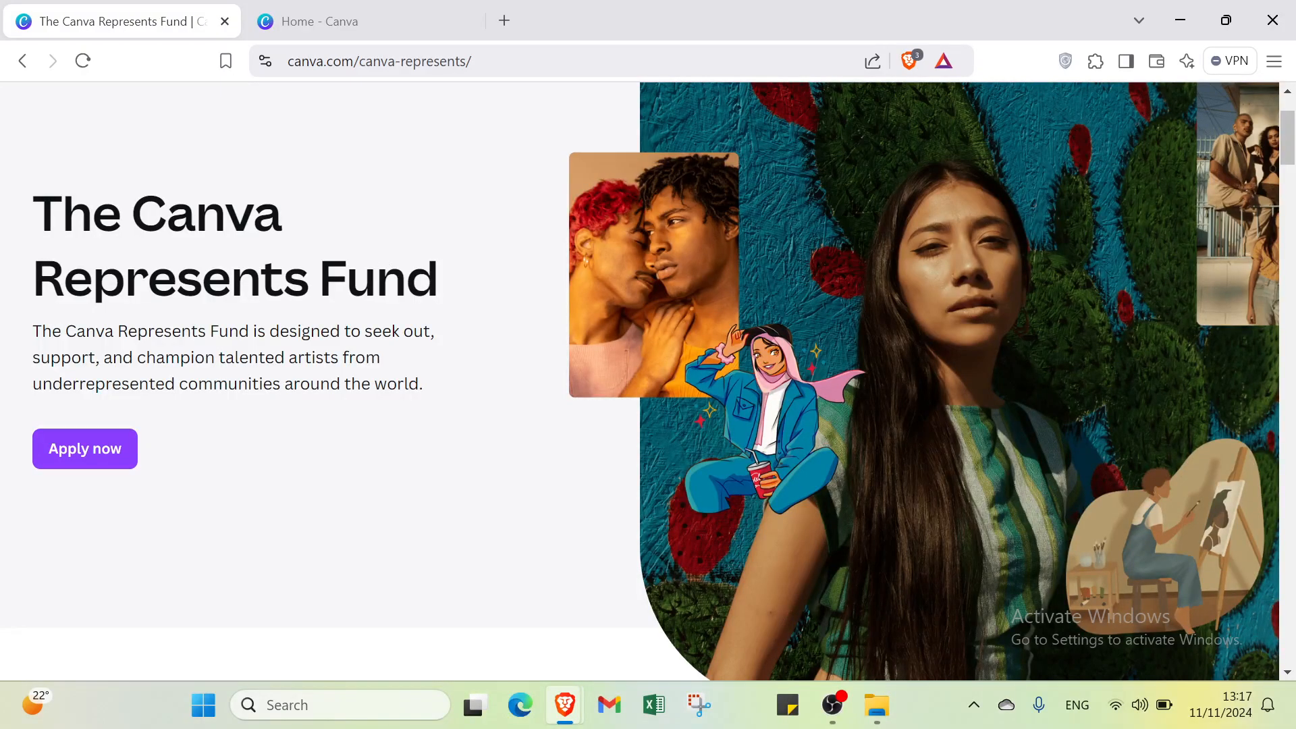
{"action": "scroll", "coordinate": [379, 260], "scroll_direction": "down", "scroll_amount": 7}
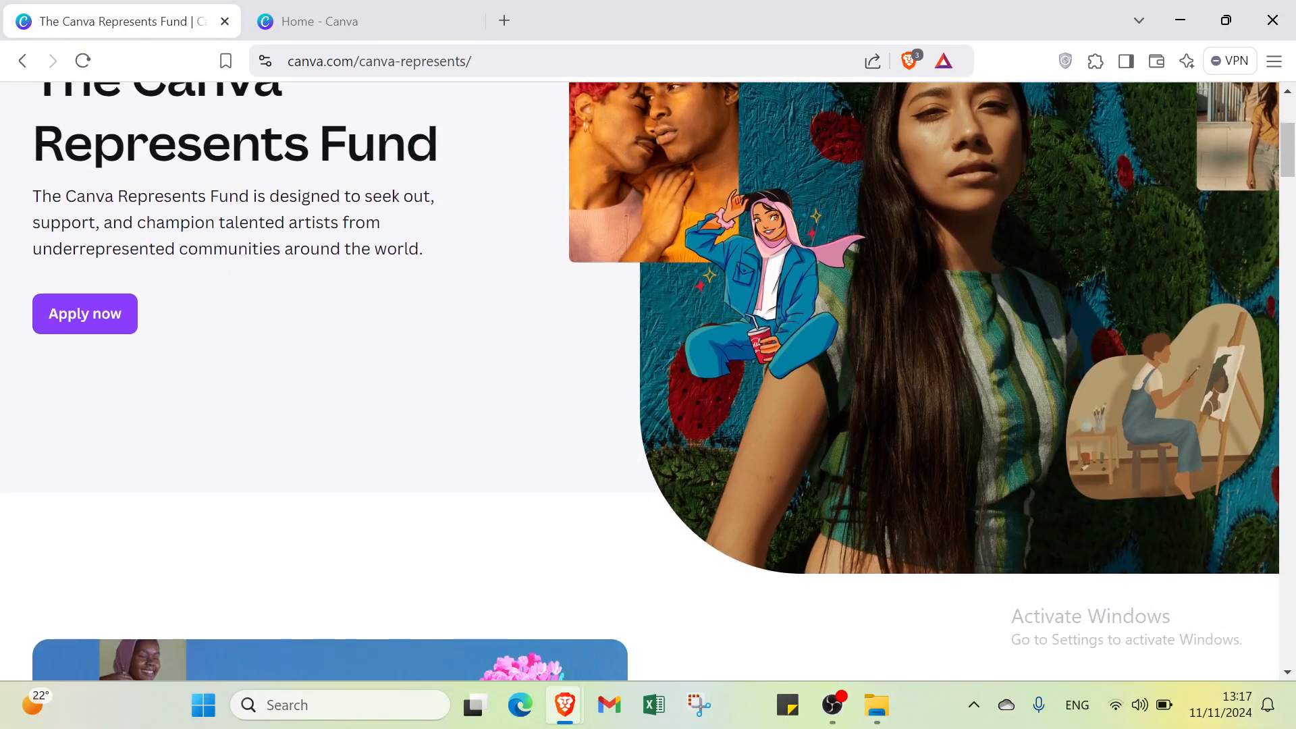
{"action": "scroll", "coordinate": [379, 261], "scroll_direction": "down", "scroll_amount": 6}
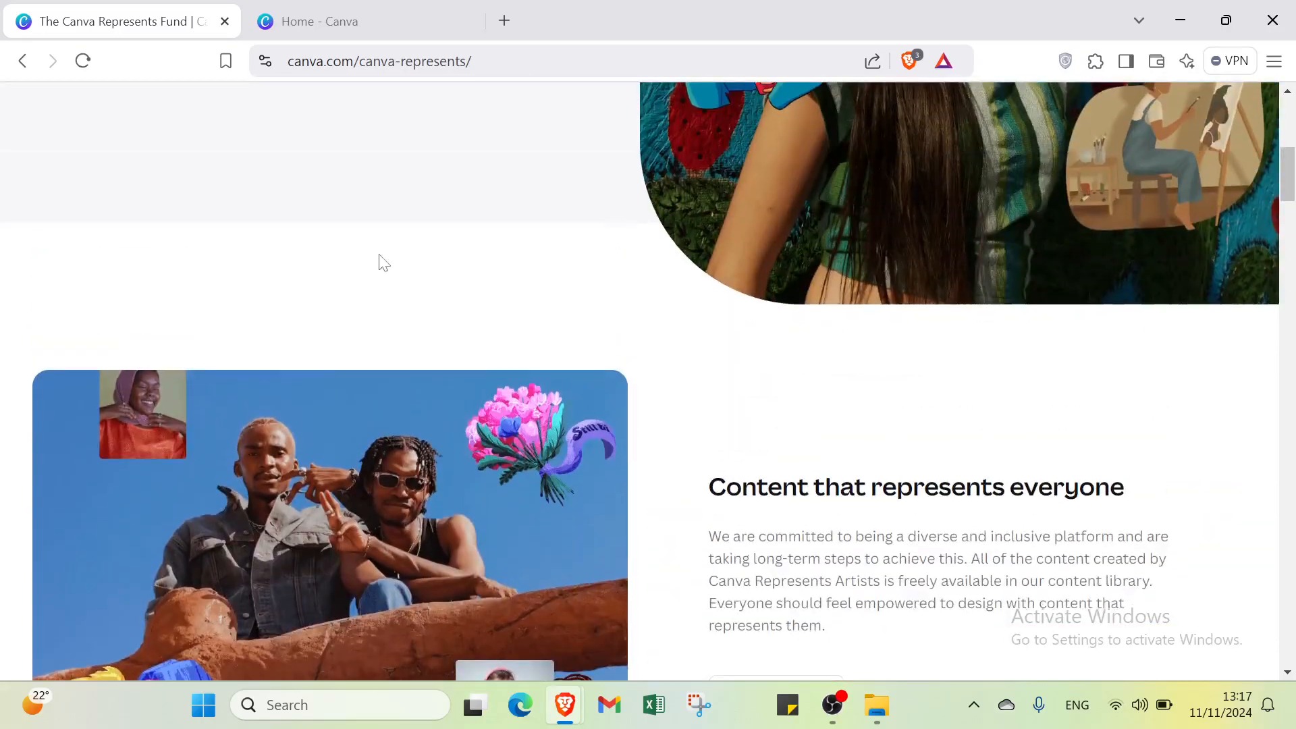
{"action": "scroll", "coordinate": [379, 261], "scroll_direction": "up", "scroll_amount": 20}
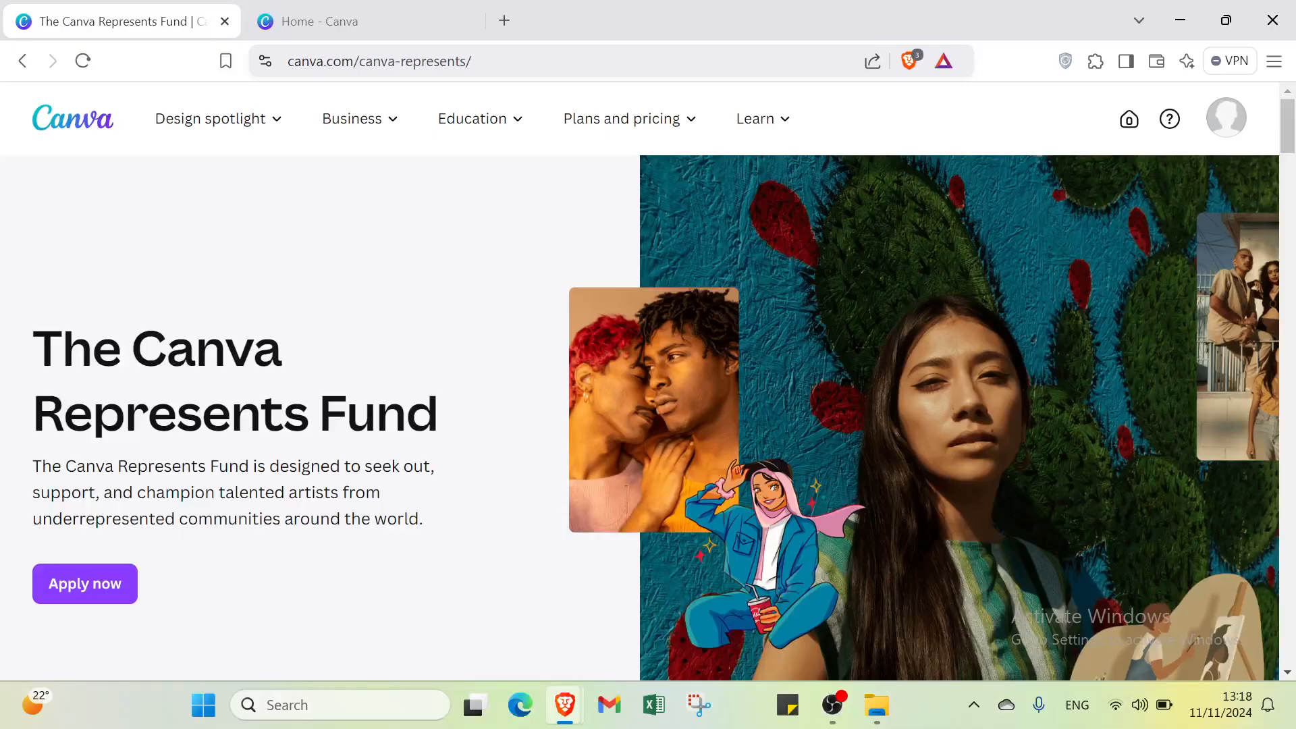
{"action": "scroll", "coordinate": [451, 435], "scroll_direction": "down", "scroll_amount": 2}
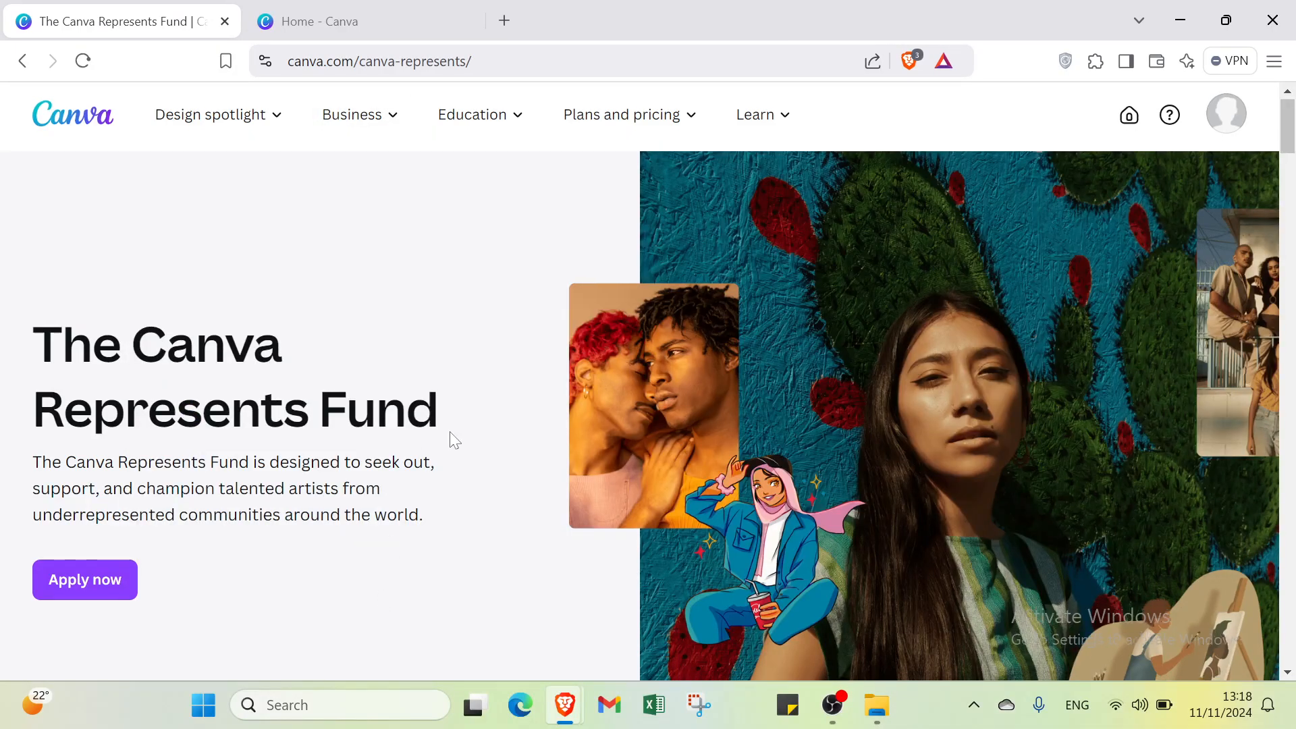
{"action": "scroll", "coordinate": [450, 438], "scroll_direction": "down", "scroll_amount": 2}
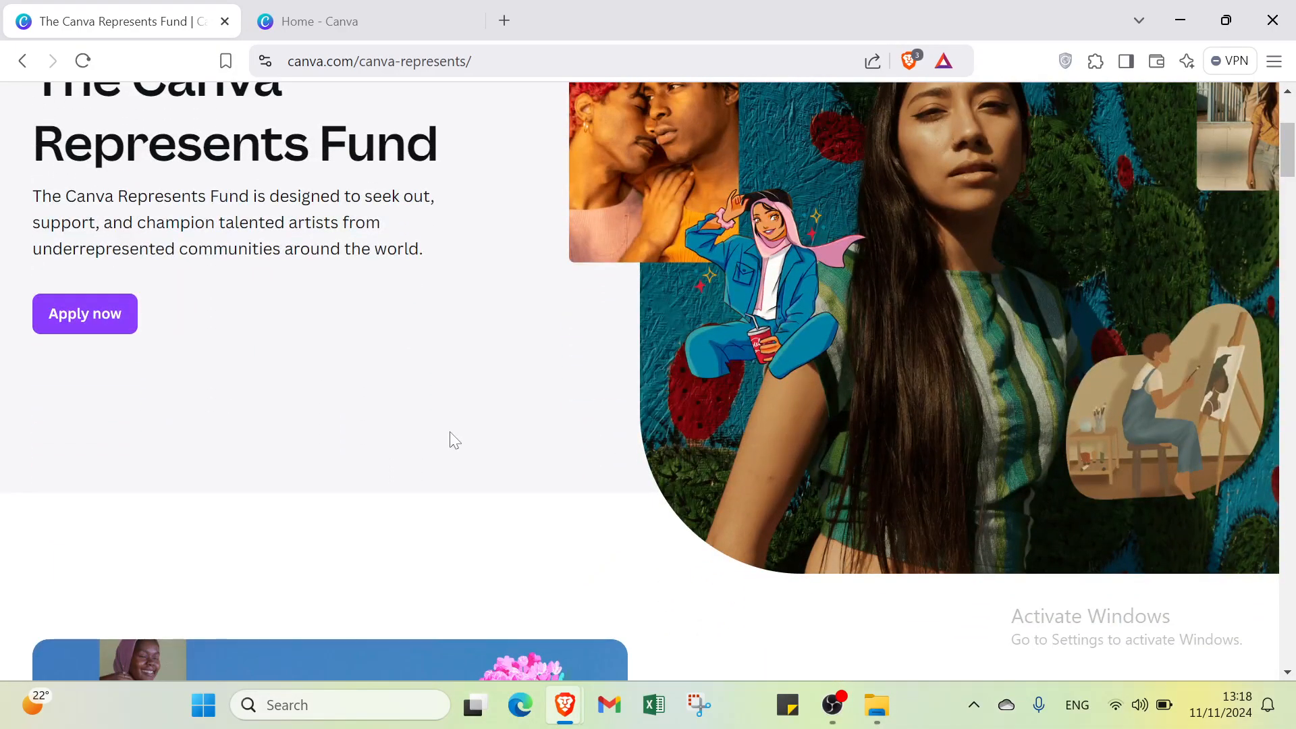
{"action": "left_click", "coordinate": [379, 22]}
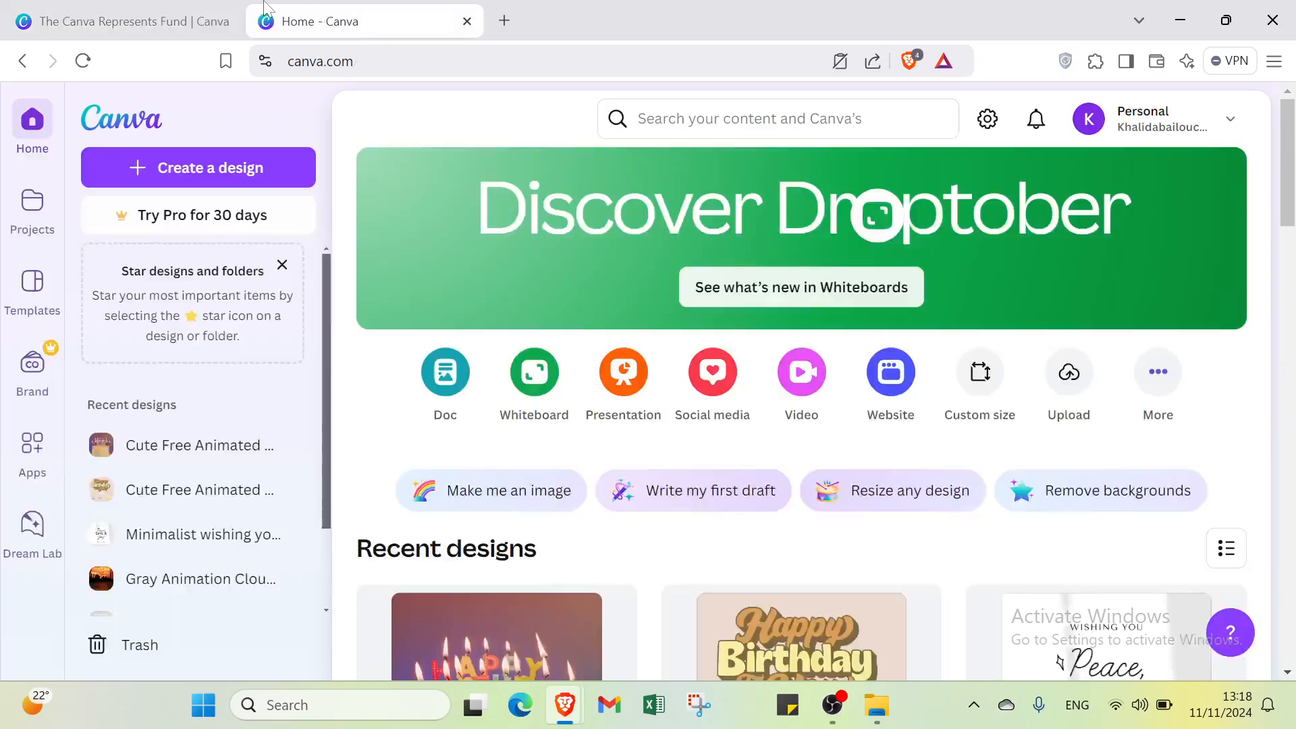
{"action": "left_click", "coordinate": [183, 5]}
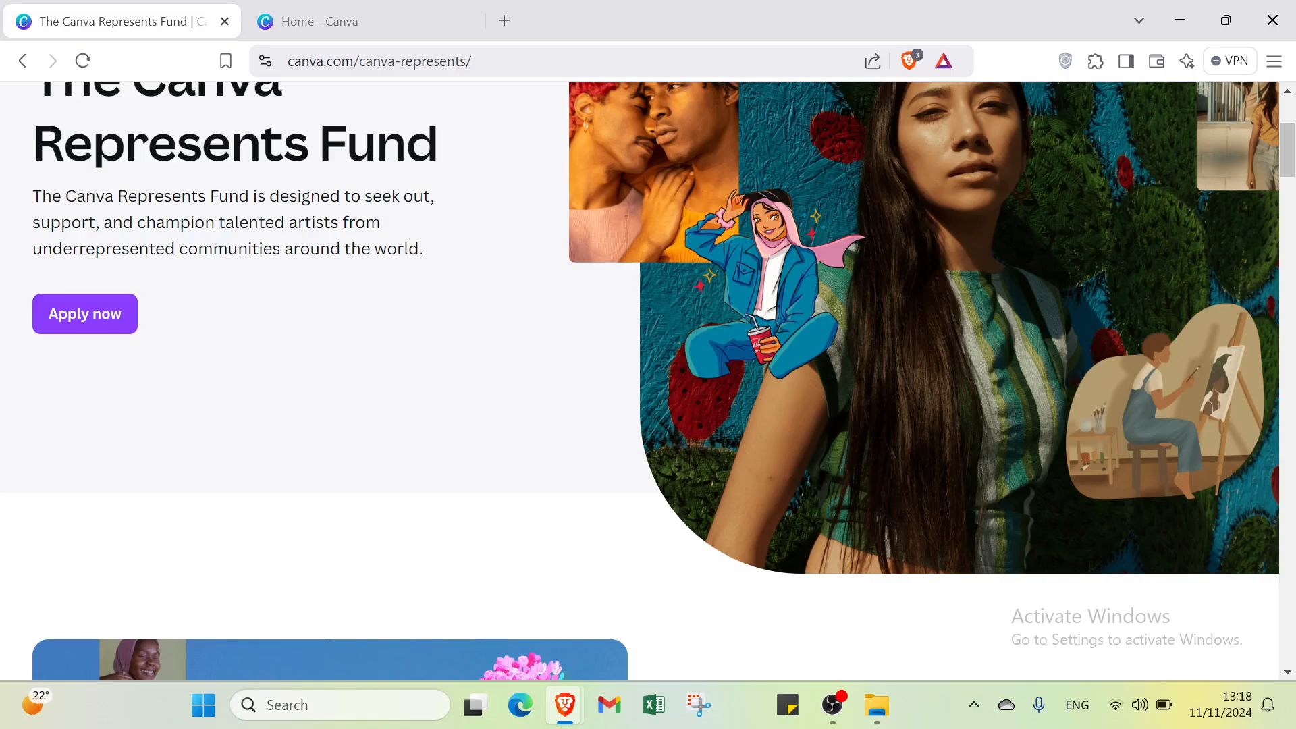
Step: Read through The Canva Represents Fund page from its content section to the artist profiles, and check the account options
{"action": "scroll", "coordinate": [350, 251], "scroll_direction": "down", "scroll_amount": 3}
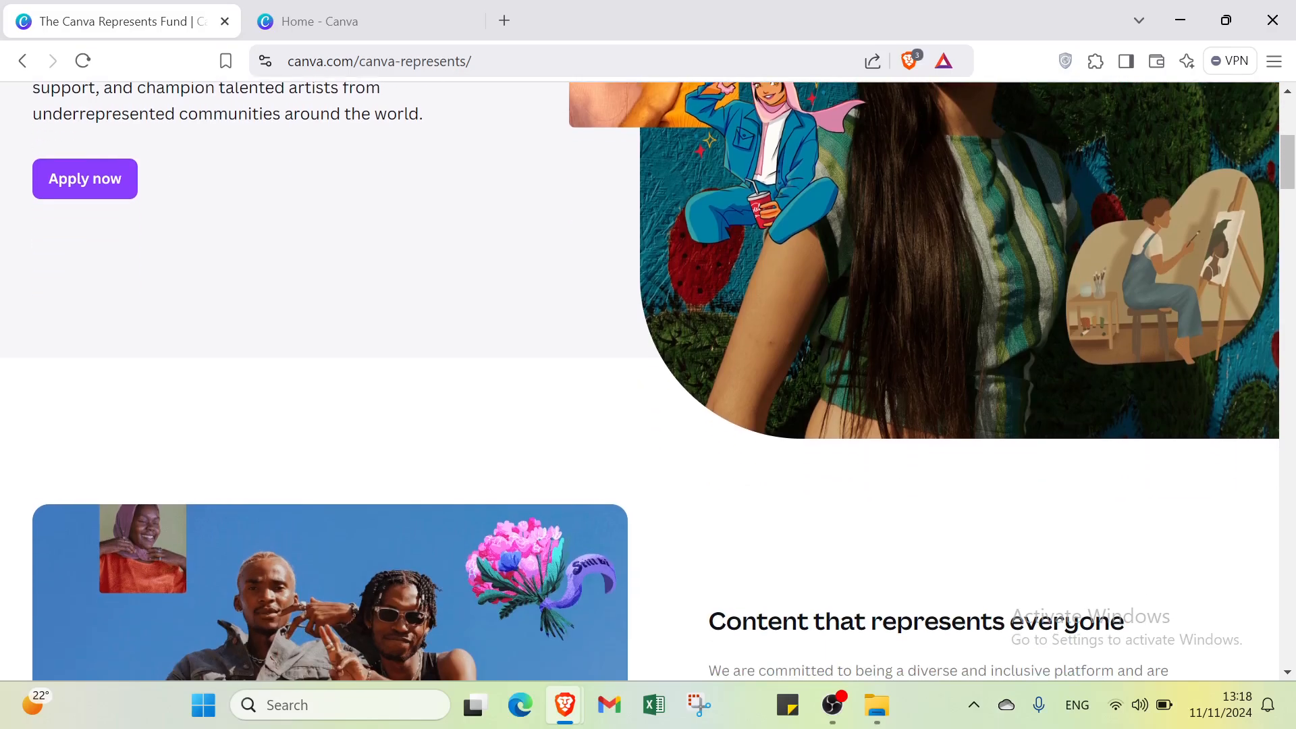
{"action": "scroll", "coordinate": [351, 254], "scroll_direction": "down", "scroll_amount": 3}
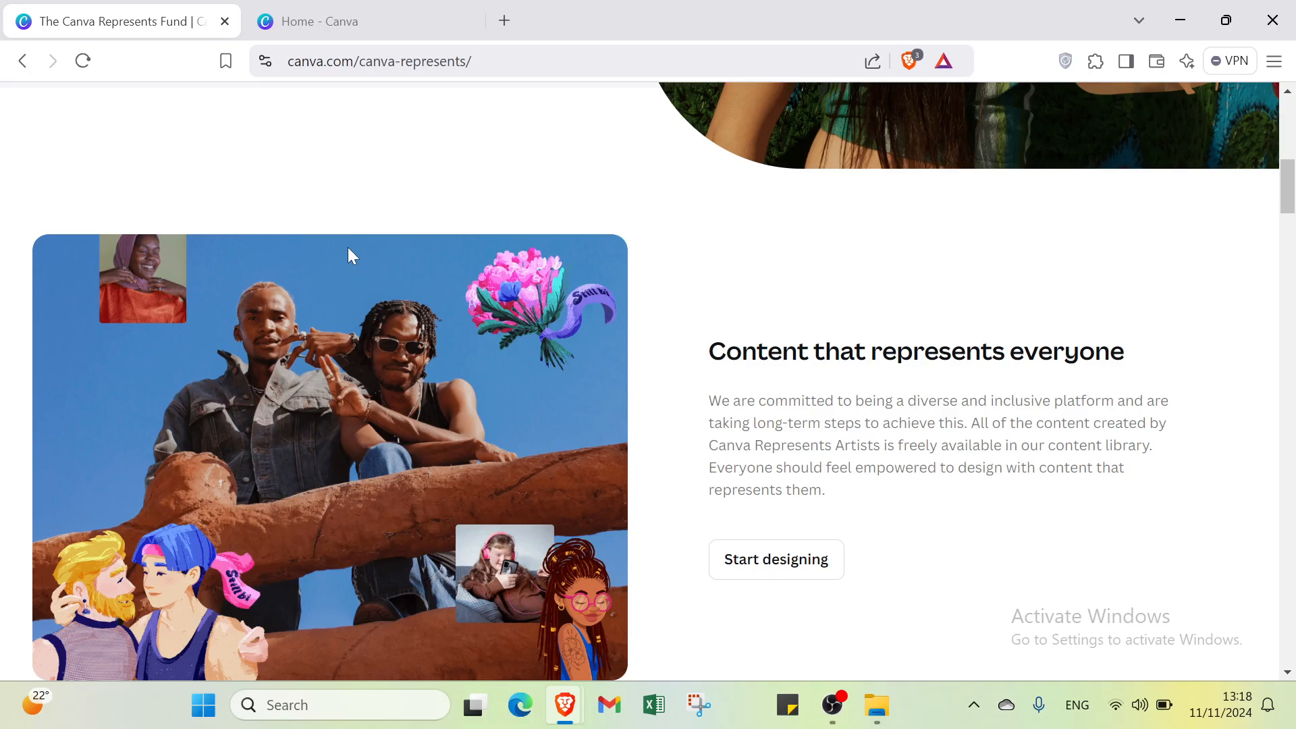
{"action": "scroll", "coordinate": [350, 255], "scroll_direction": "down", "scroll_amount": 3}
{"action": "scroll", "coordinate": [350, 255], "scroll_direction": "down", "scroll_amount": 3}
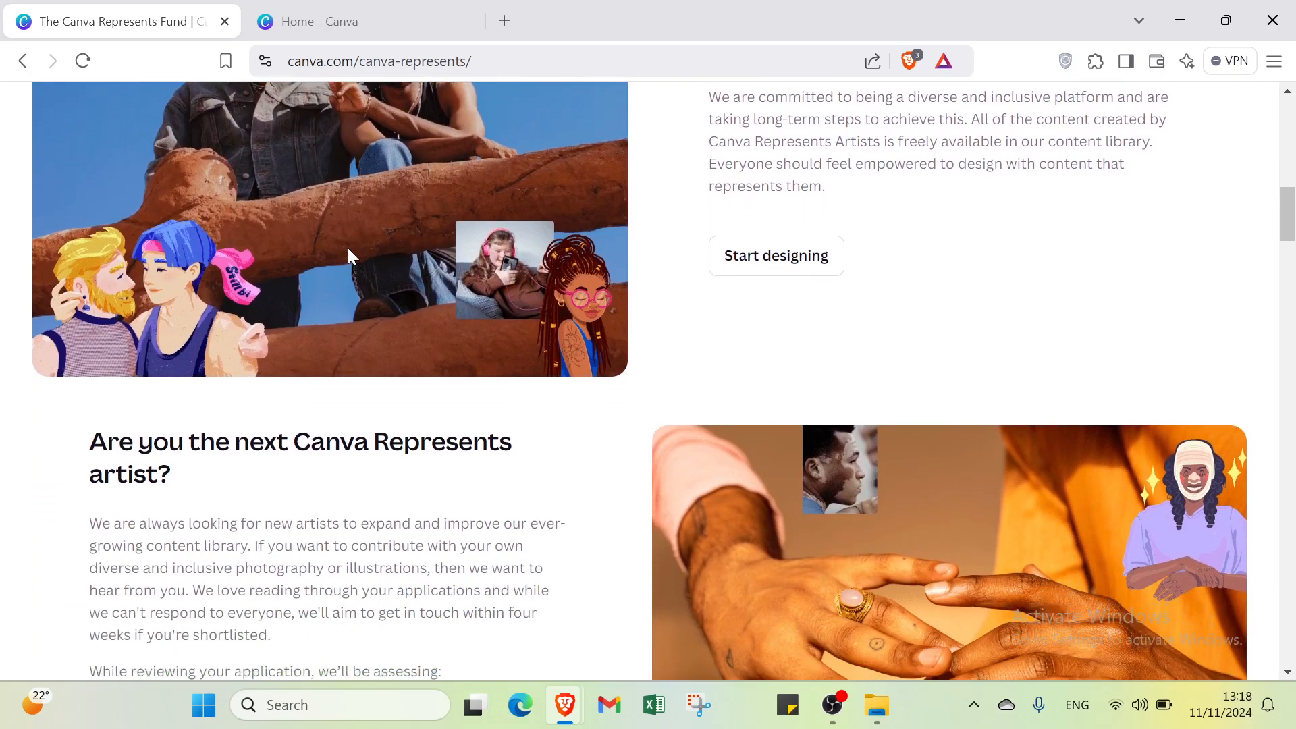
{"action": "scroll", "coordinate": [350, 257], "scroll_direction": "down", "scroll_amount": 4}
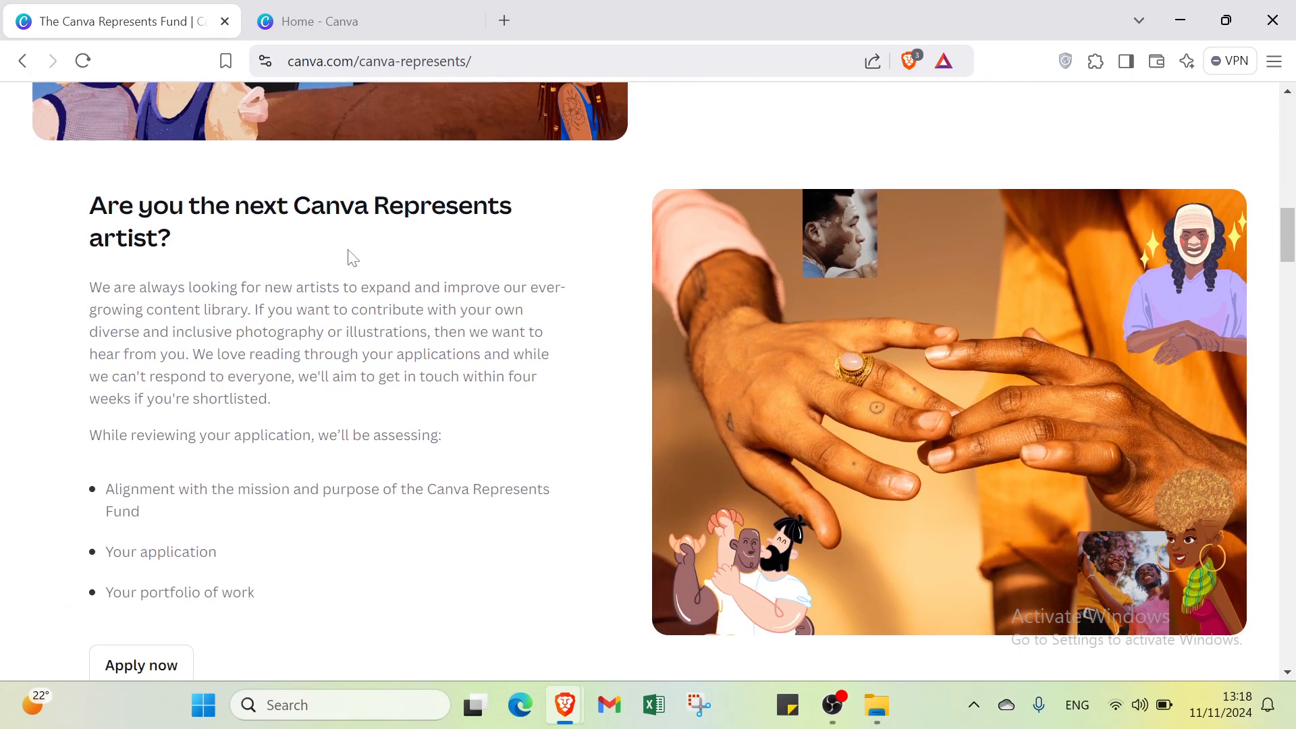
{"action": "scroll", "coordinate": [350, 258], "scroll_direction": "down", "scroll_amount": 3}
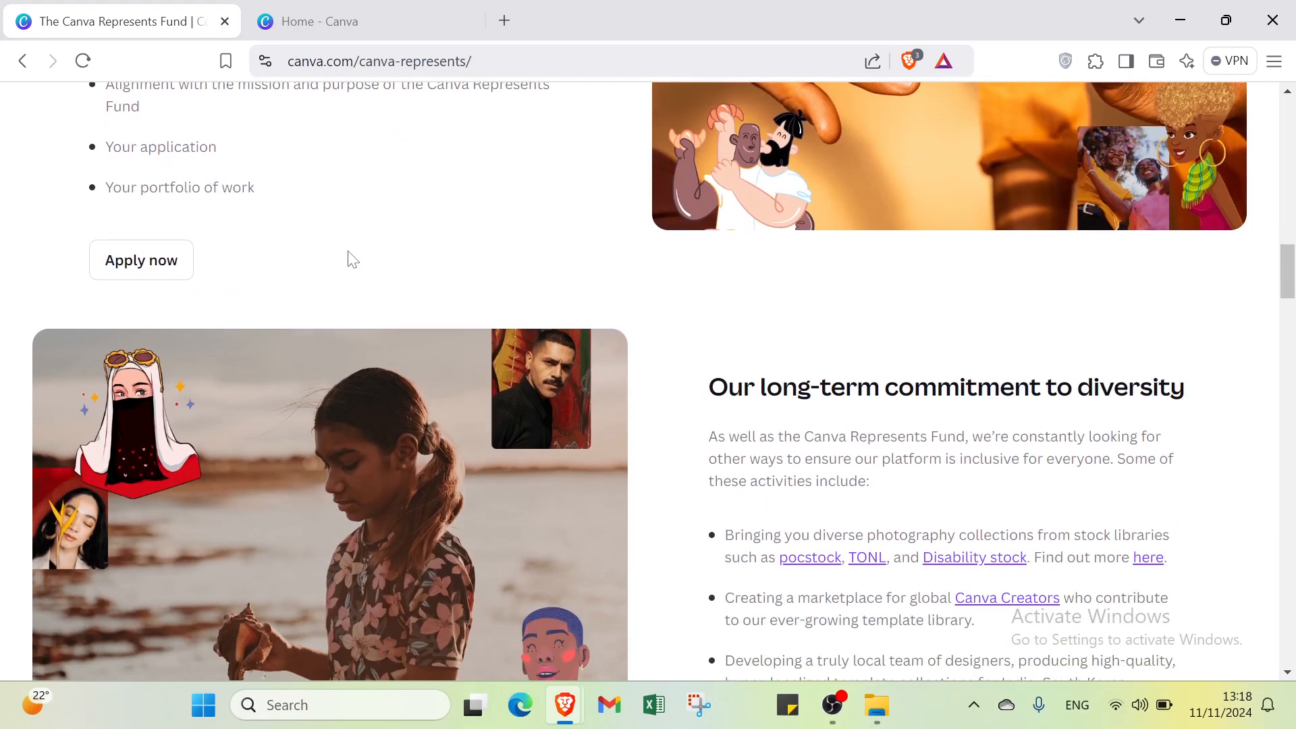
{"action": "scroll", "coordinate": [350, 258], "scroll_direction": "down", "scroll_amount": 7}
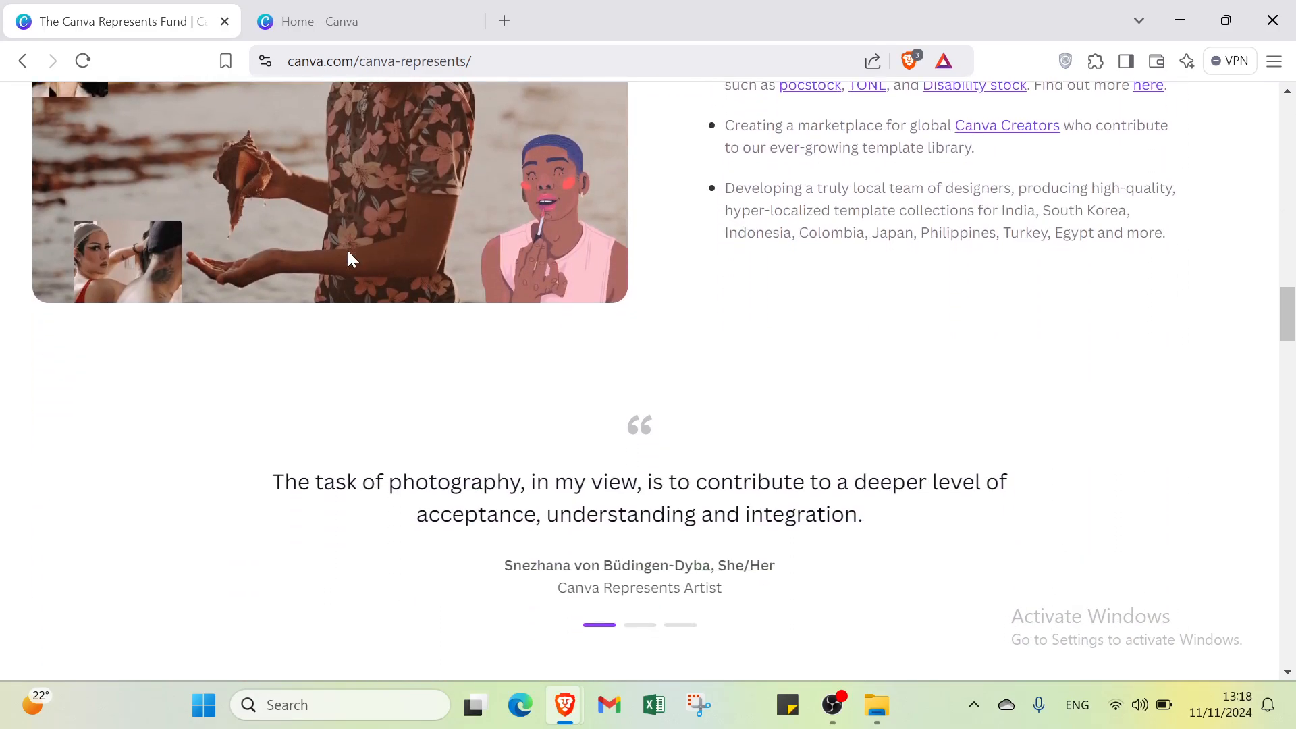
{"action": "scroll", "coordinate": [349, 258], "scroll_direction": "down", "scroll_amount": 3}
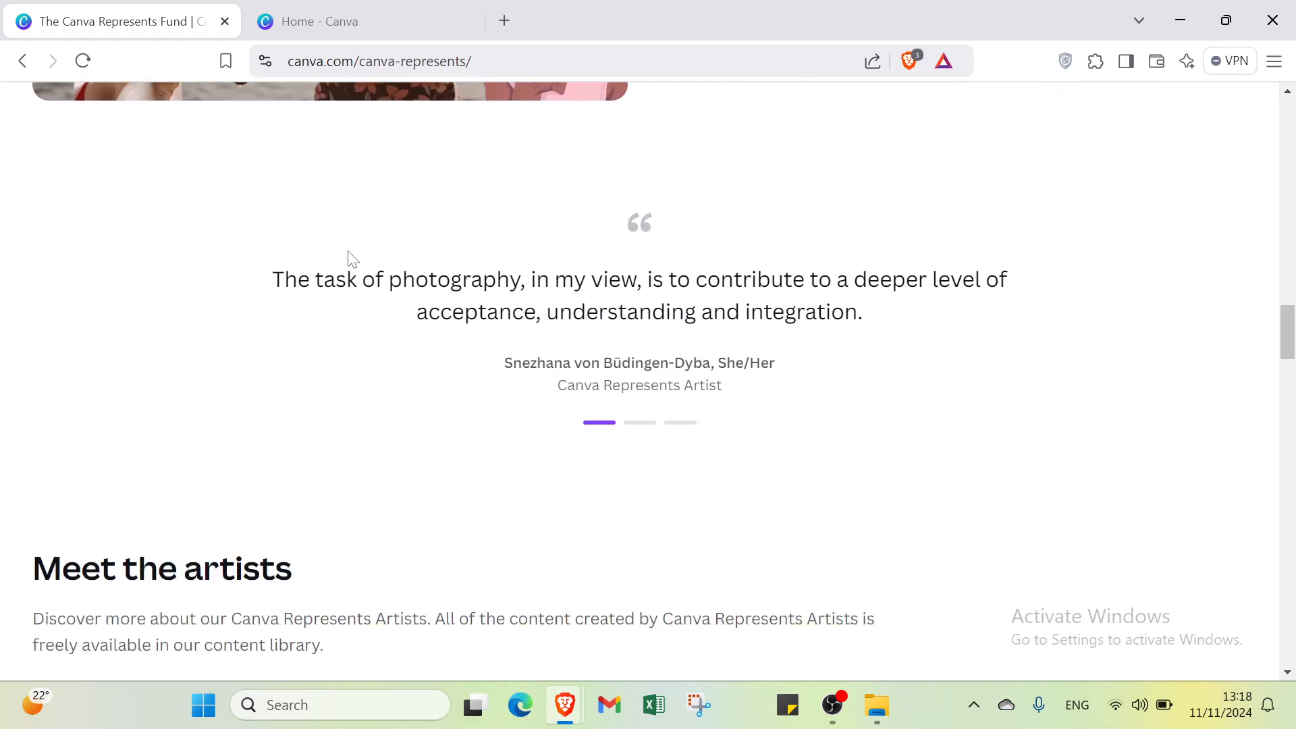
{"action": "scroll", "coordinate": [350, 259], "scroll_direction": "down", "scroll_amount": 4}
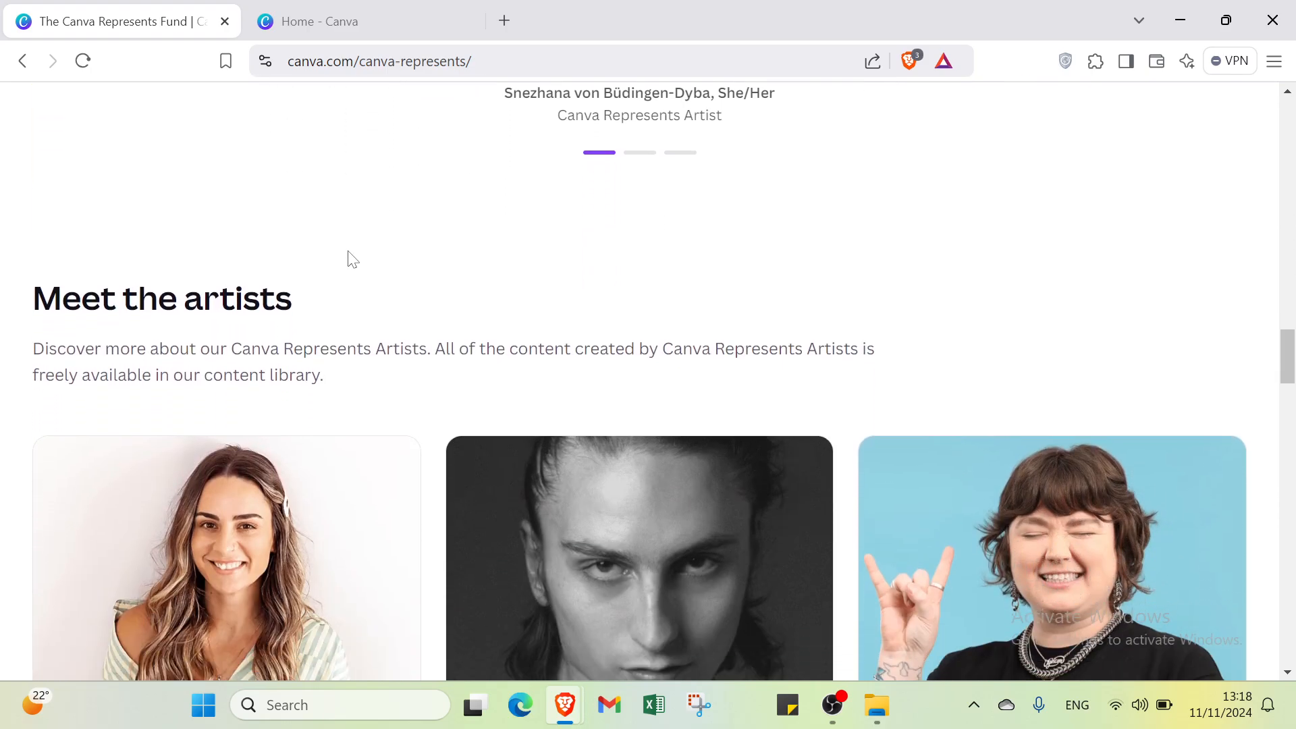
{"action": "scroll", "coordinate": [351, 258], "scroll_direction": "down", "scroll_amount": 2}
{"action": "scroll", "coordinate": [349, 259], "scroll_direction": "down", "scroll_amount": 6}
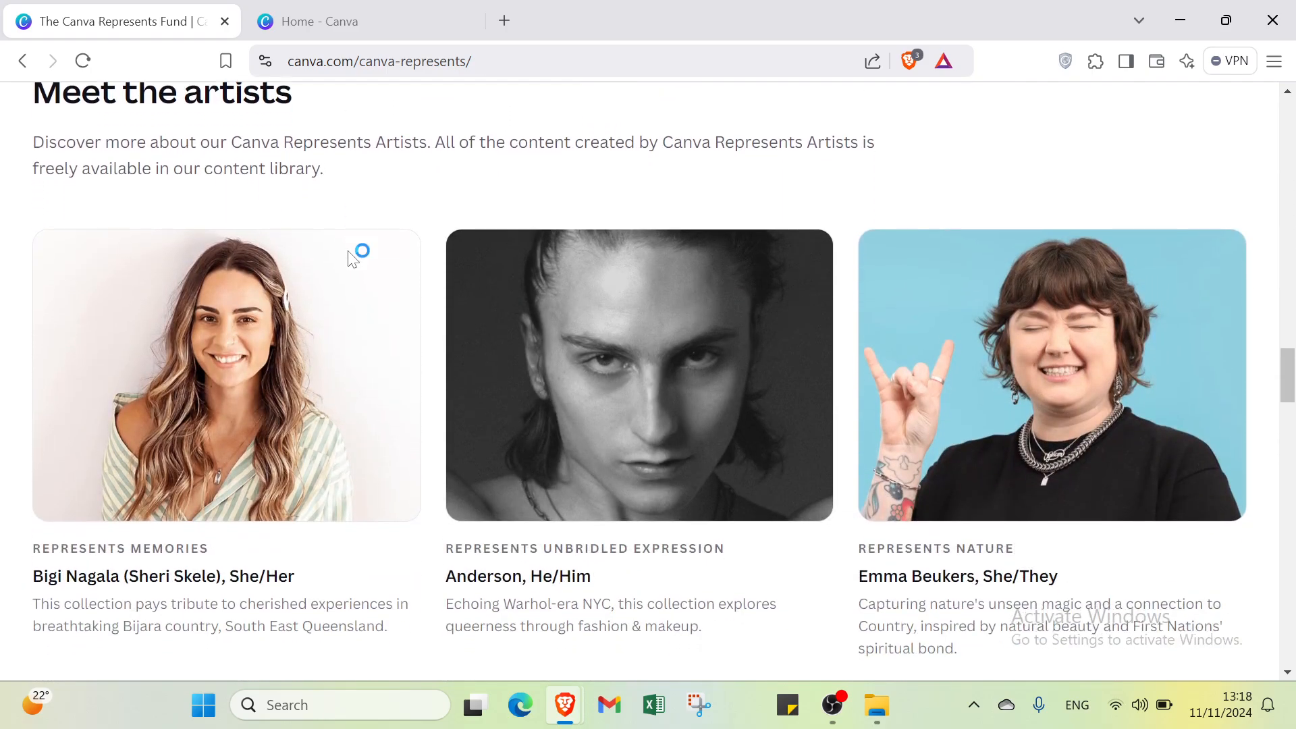
{"action": "scroll", "coordinate": [349, 259], "scroll_direction": "down", "scroll_amount": 5}
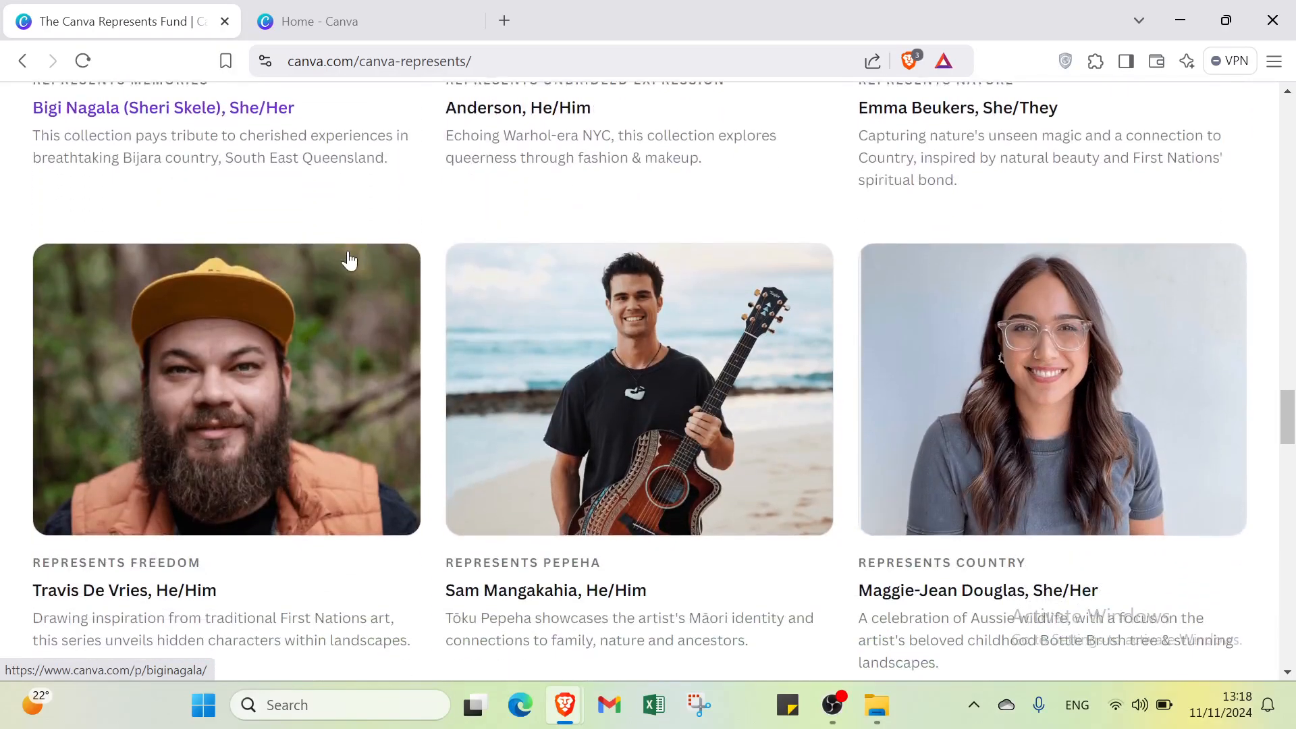
{"action": "scroll", "coordinate": [349, 258], "scroll_direction": "down", "scroll_amount": 4}
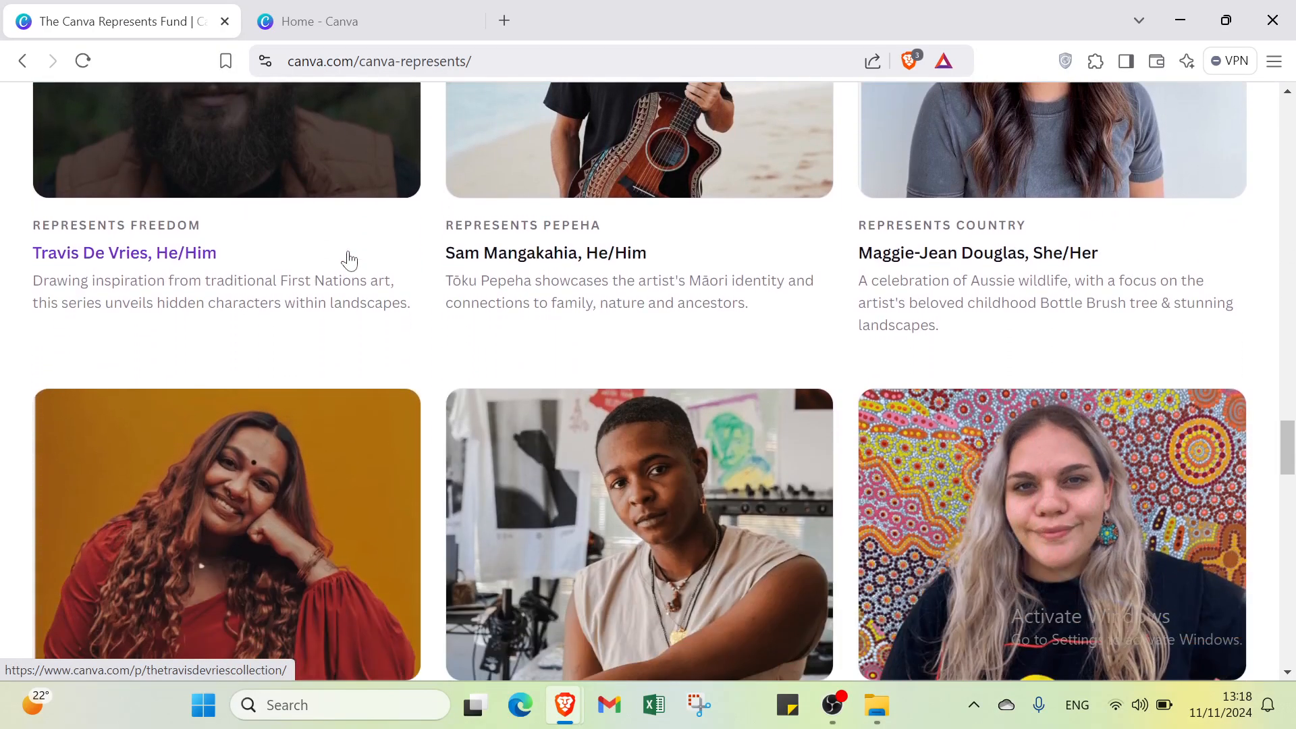
{"action": "scroll", "coordinate": [349, 260], "scroll_direction": "up", "scroll_amount": 11}
{"action": "scroll", "coordinate": [348, 261], "scroll_direction": "up", "scroll_amount": 20}
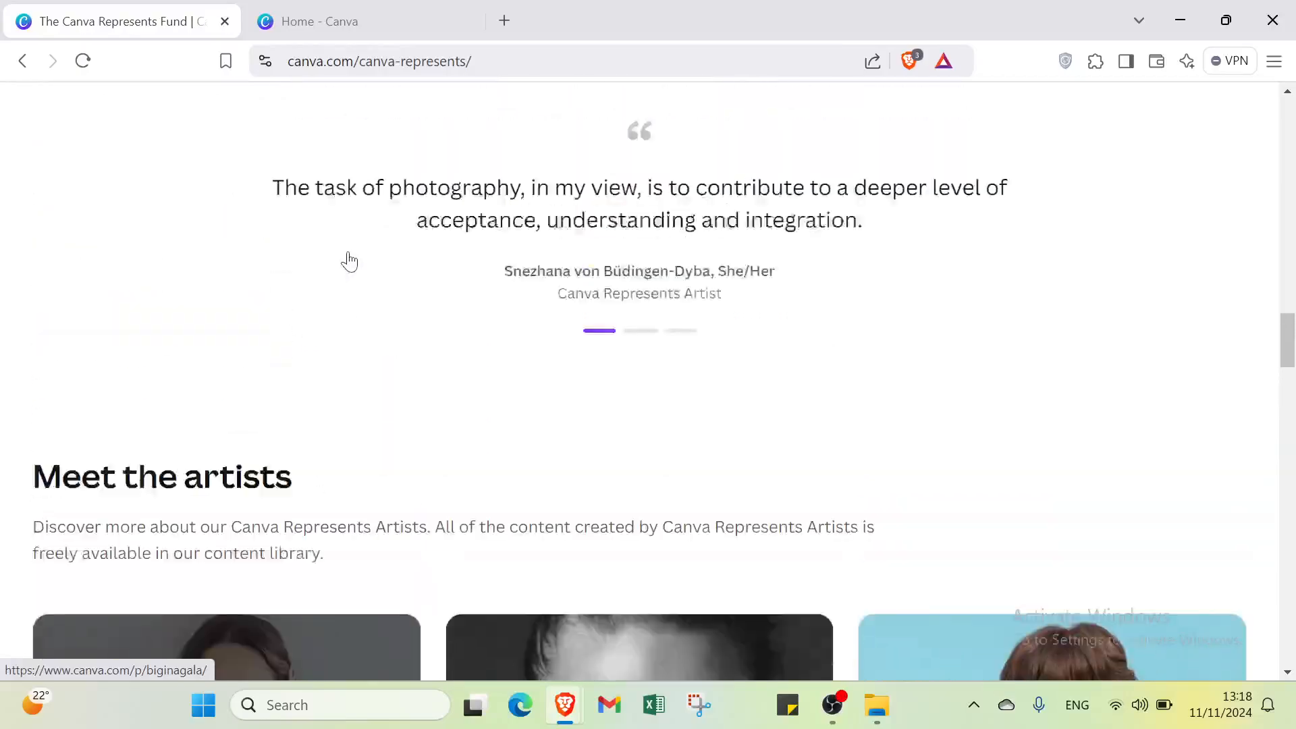
{"action": "scroll", "coordinate": [349, 262], "scroll_direction": "up", "scroll_amount": 5}
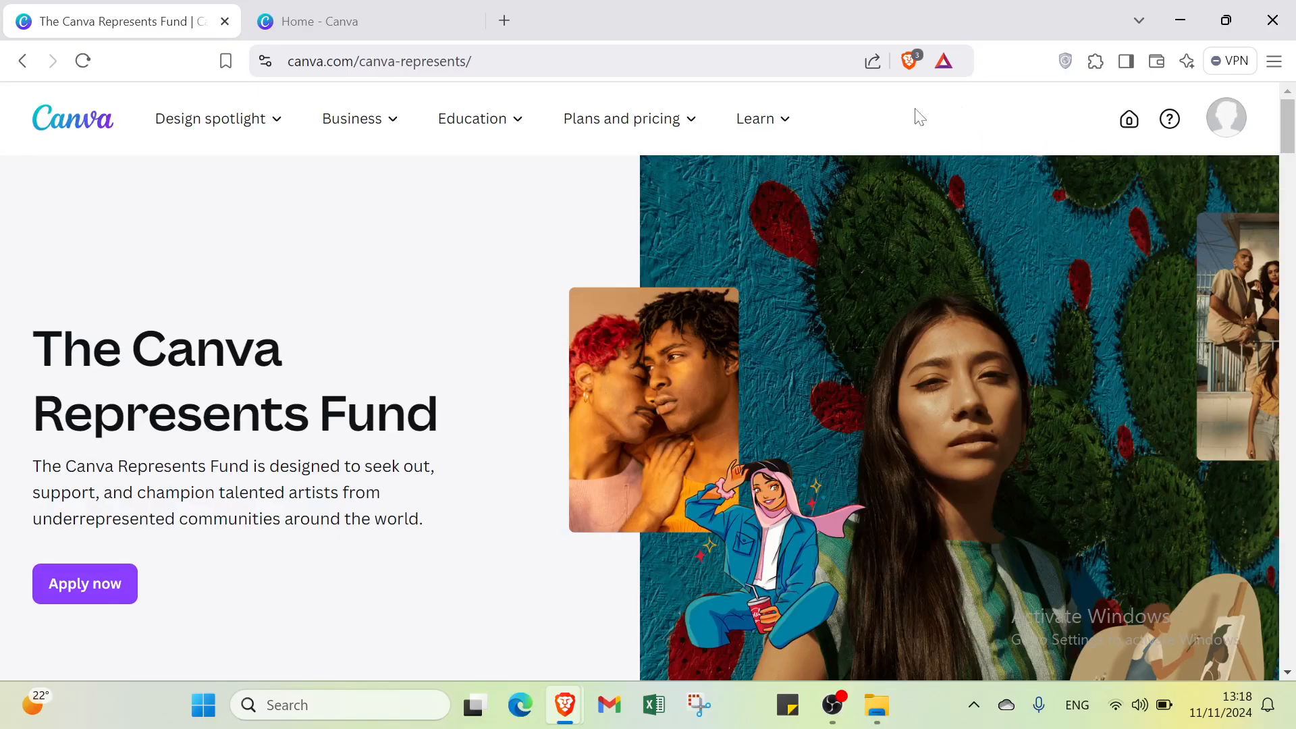
{"action": "left_click", "coordinate": [1219, 126]}
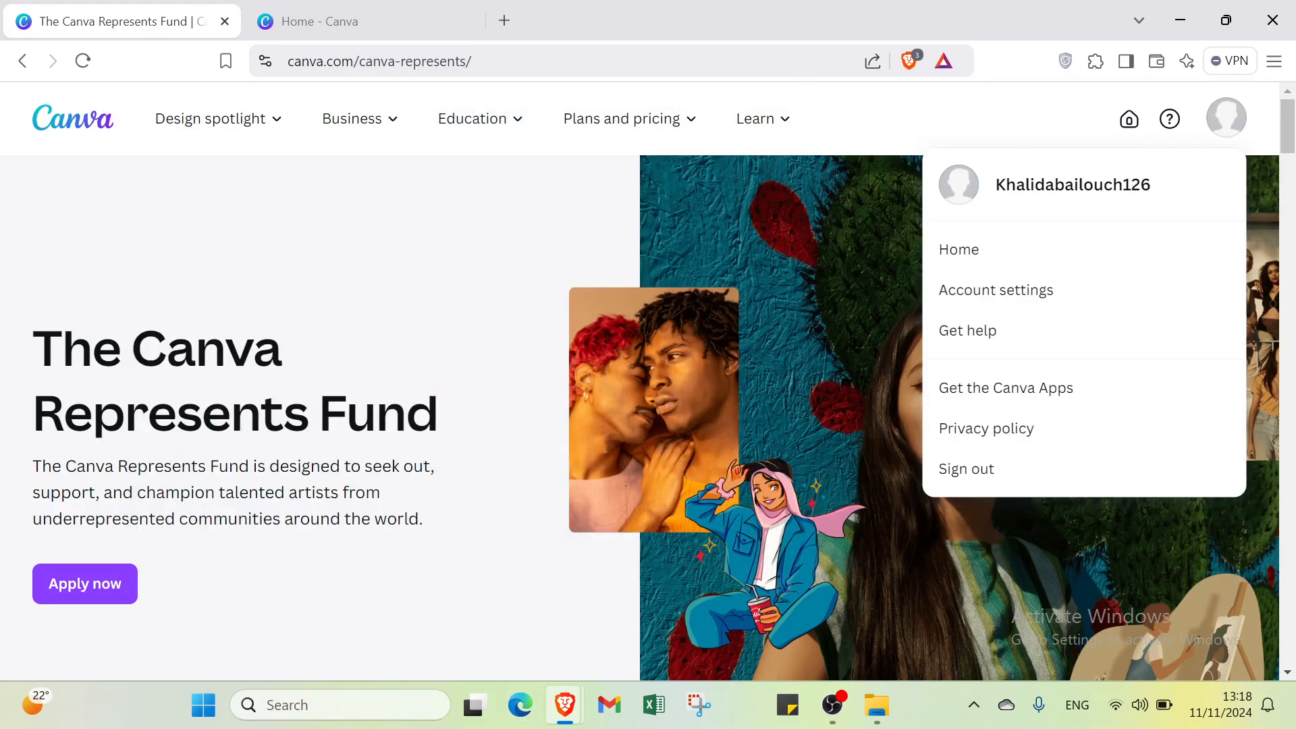
{"action": "left_click", "coordinate": [409, 318]}
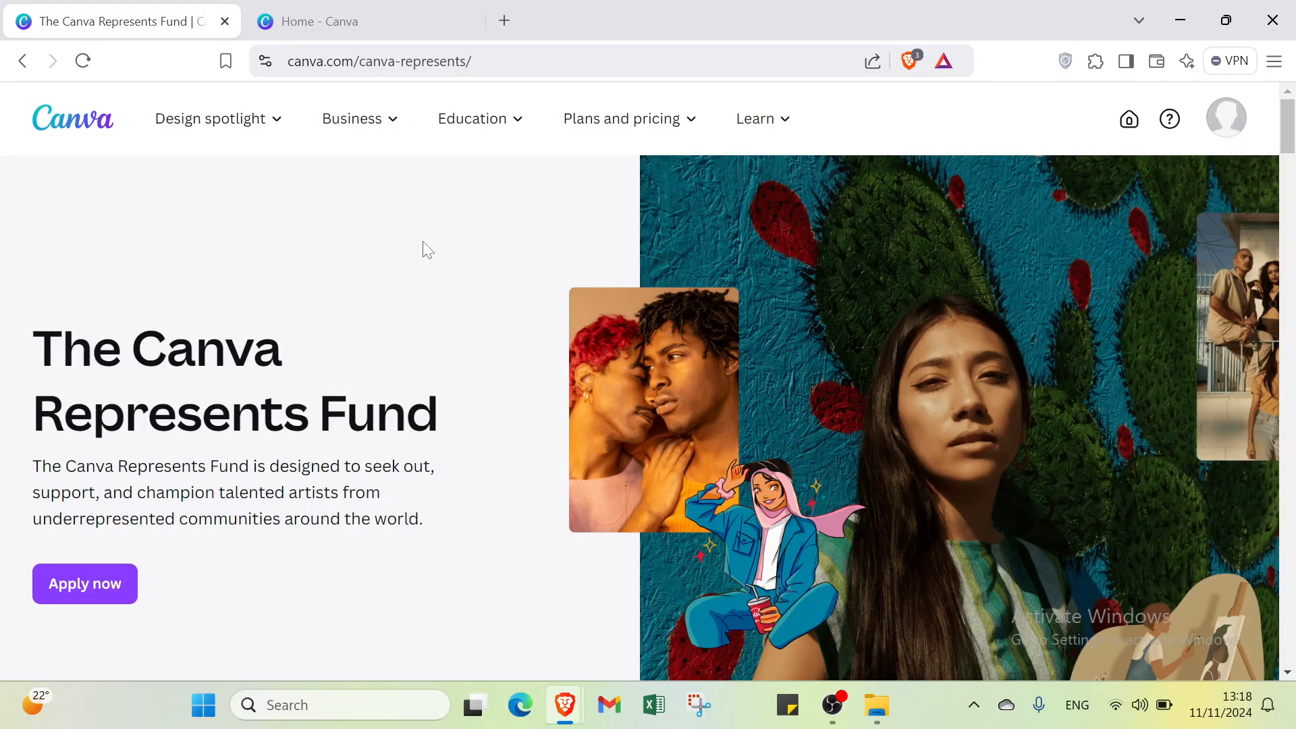
Step: Switch to the Canva home page and view the search suggestions
{"action": "left_click", "coordinate": [374, 20]}
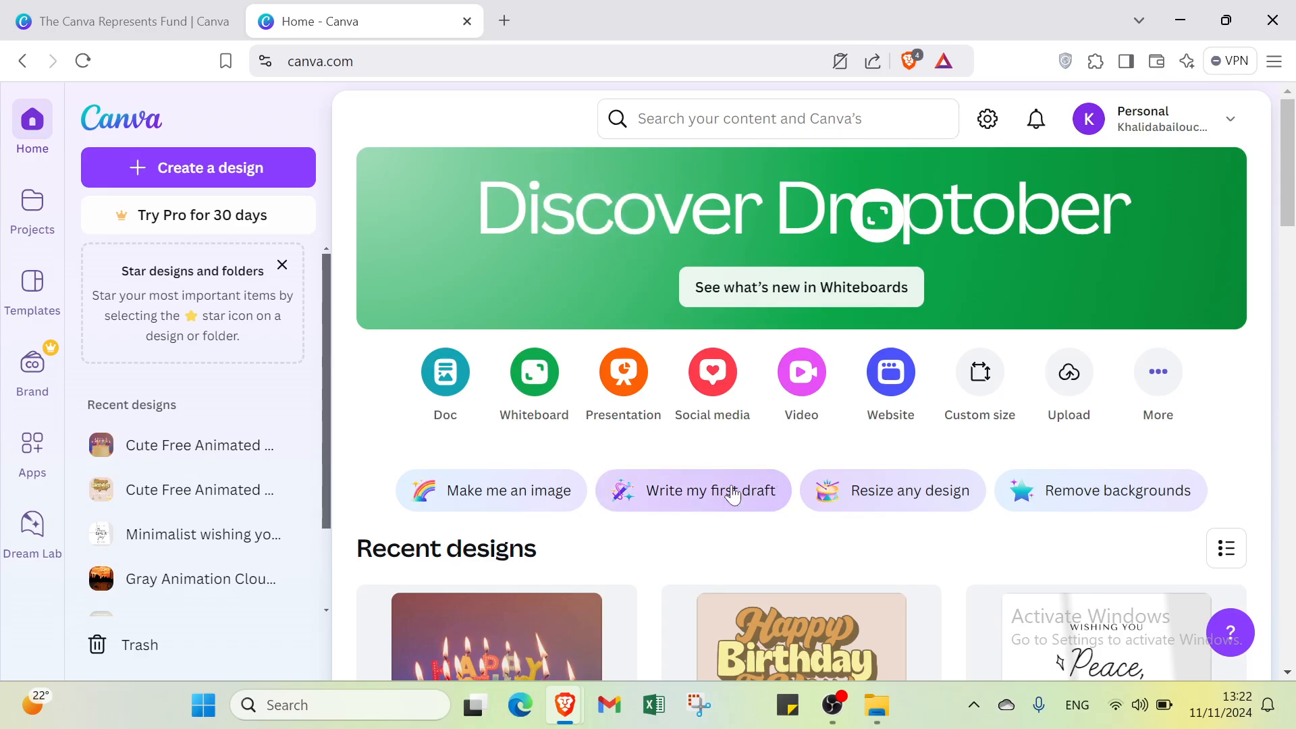
{"action": "left_click", "coordinate": [666, 115]}
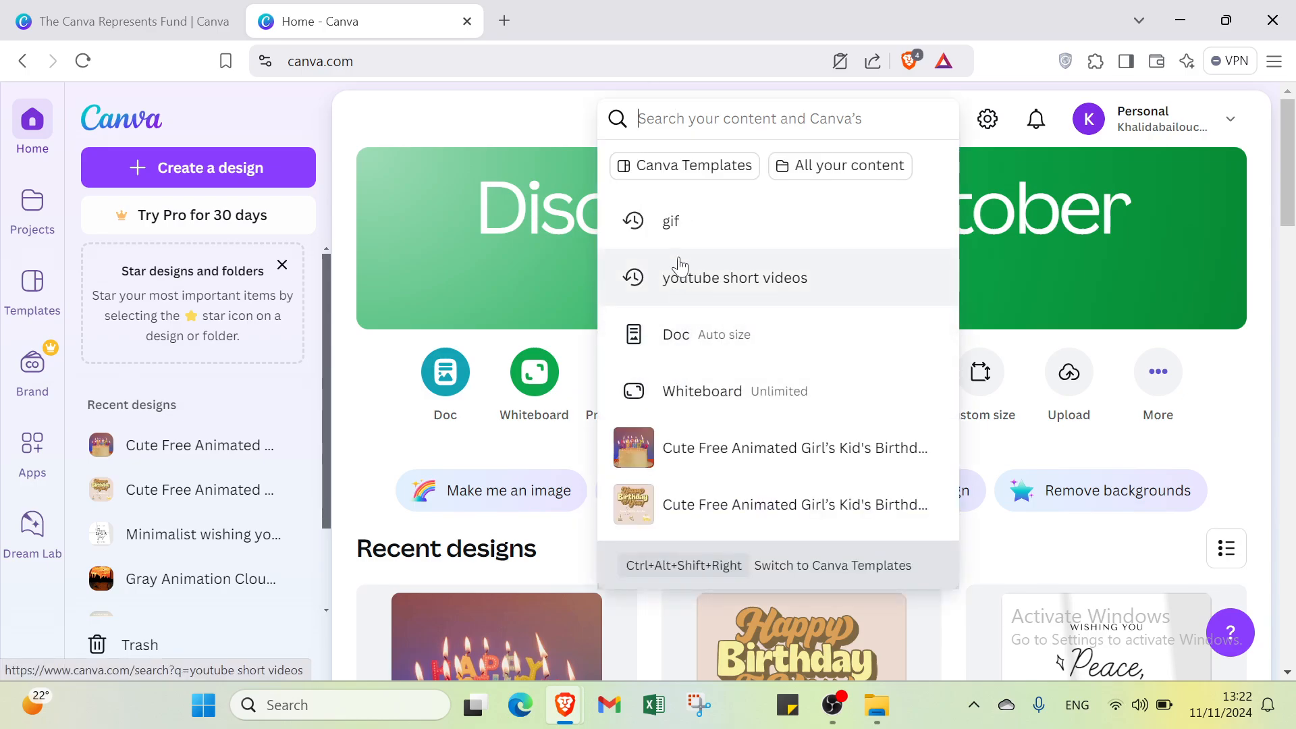
{"action": "left_click", "coordinate": [419, 245]}
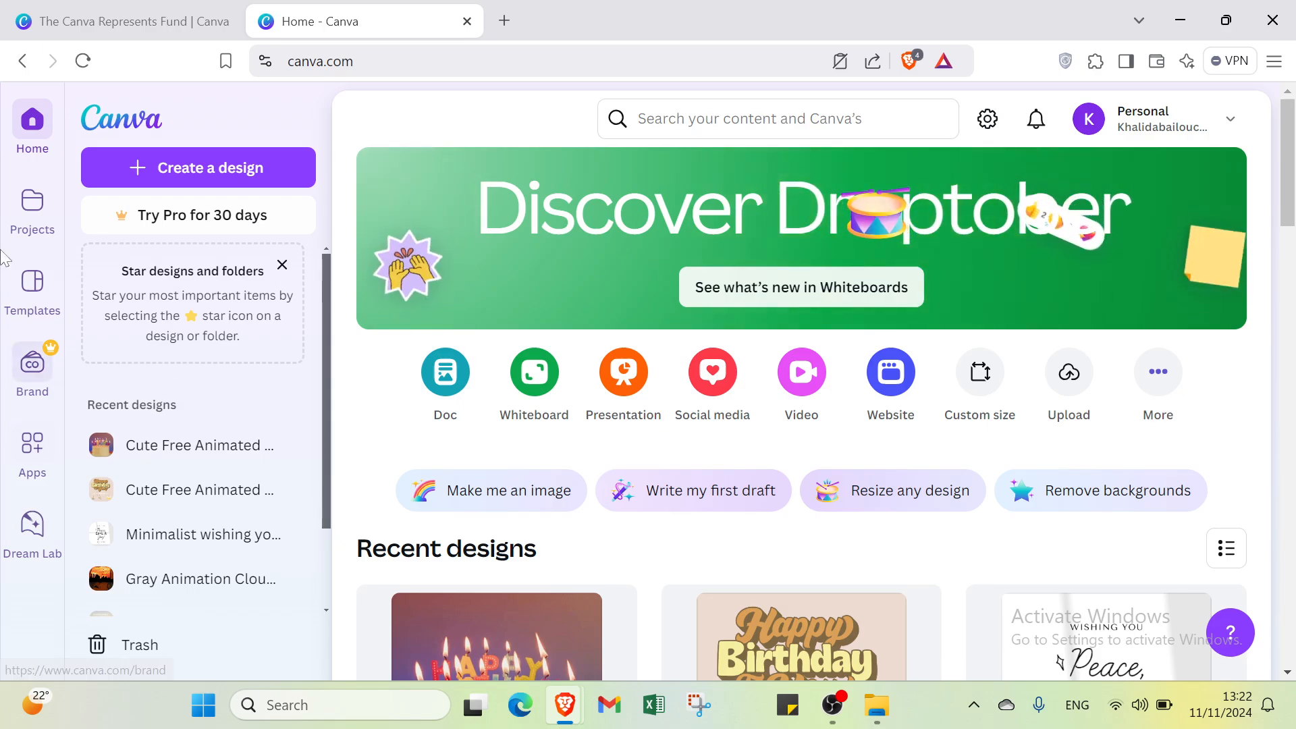
Step: Examine the custom size options and available units for a new design, leaving without creating one
{"action": "left_click", "coordinate": [168, 168]}
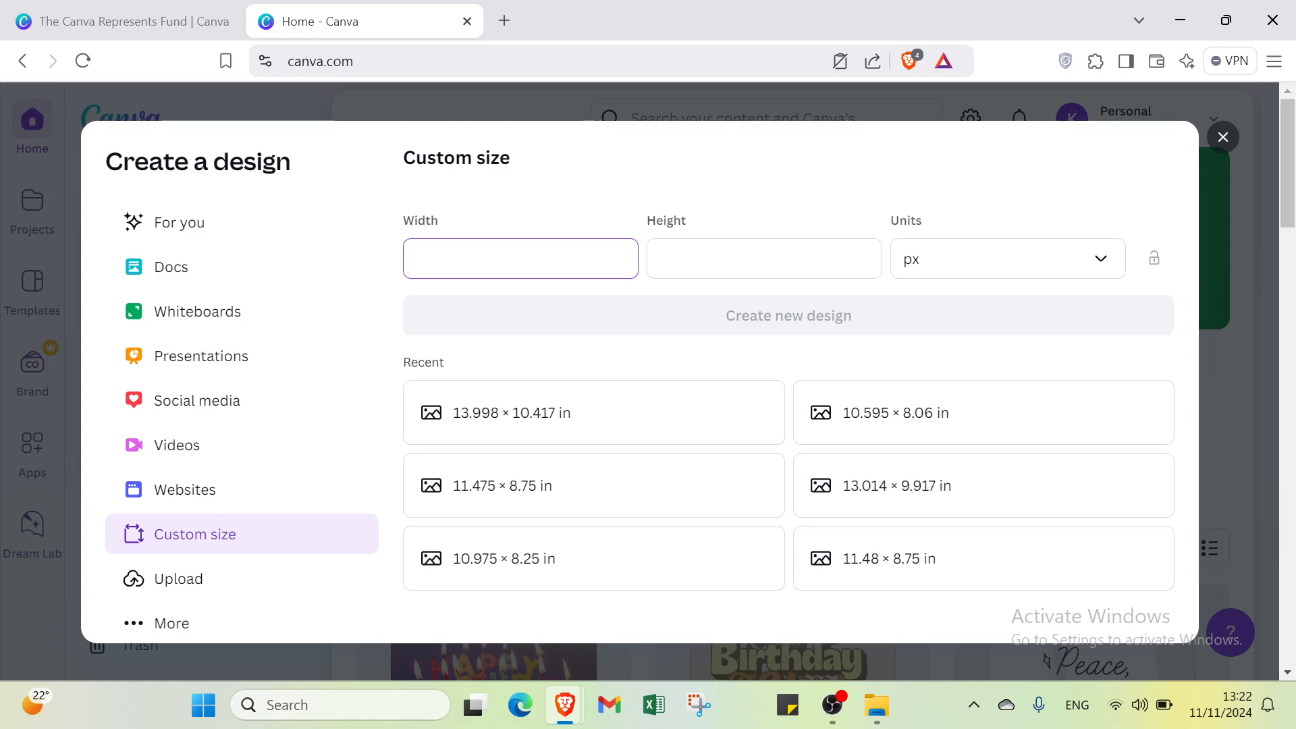
{"action": "left_click", "coordinate": [963, 255]}
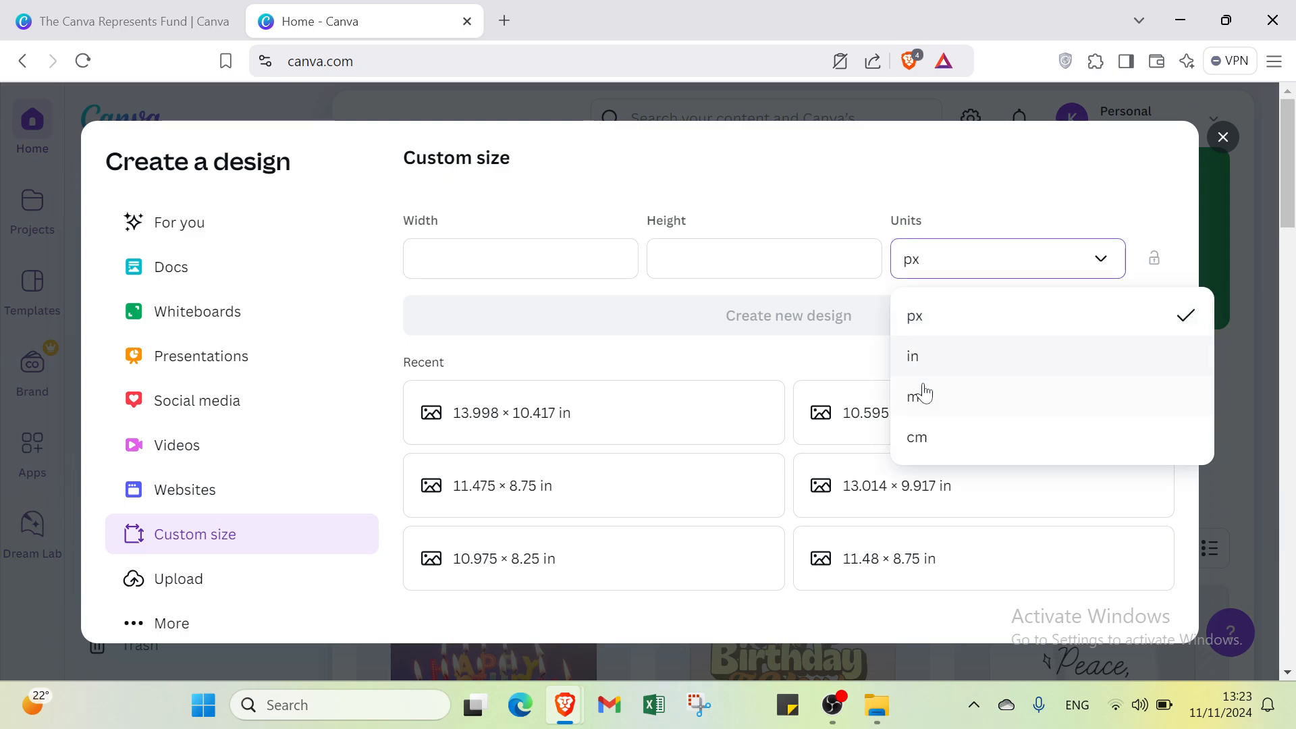
{"action": "left_click", "coordinate": [766, 322]}
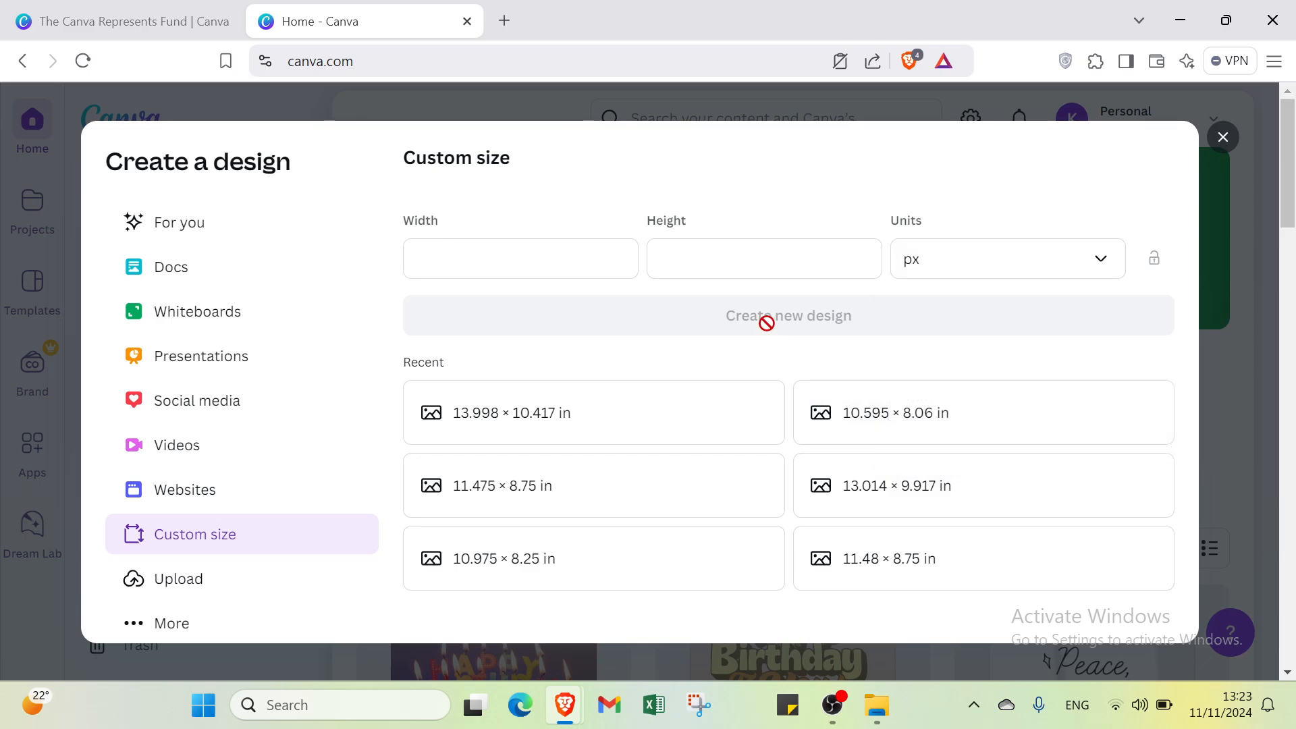
{"action": "left_click", "coordinate": [1222, 137]}
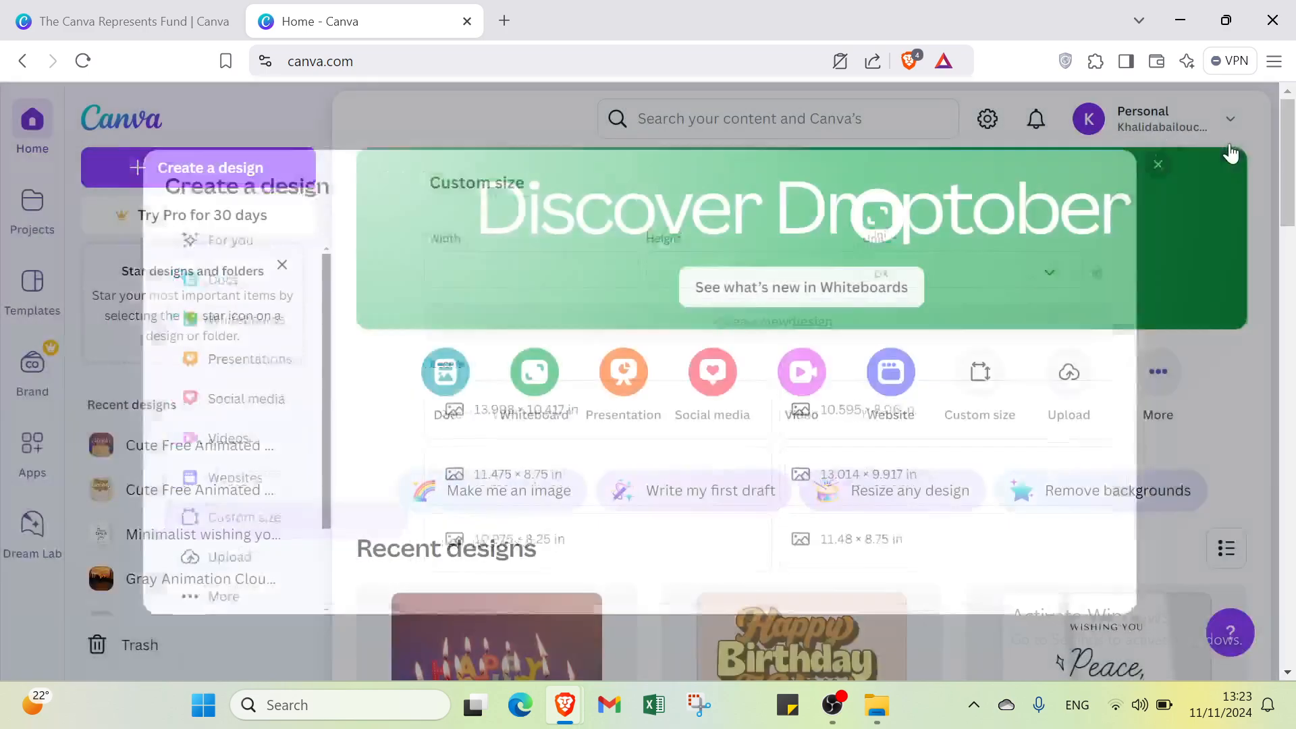
Step: Search Canva for "gif" and show all the matching Canva templates
{"action": "left_click", "coordinate": [776, 119]}
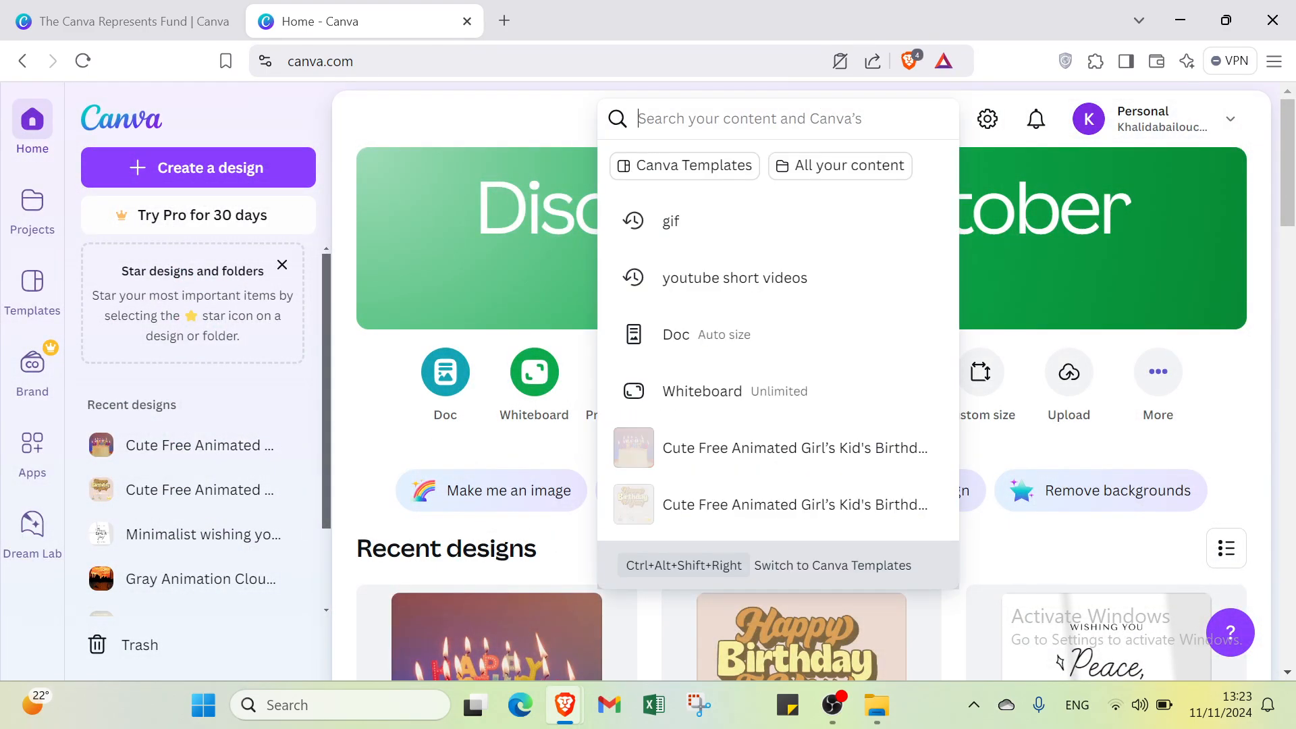
{"action": "type", "text": "gi"}
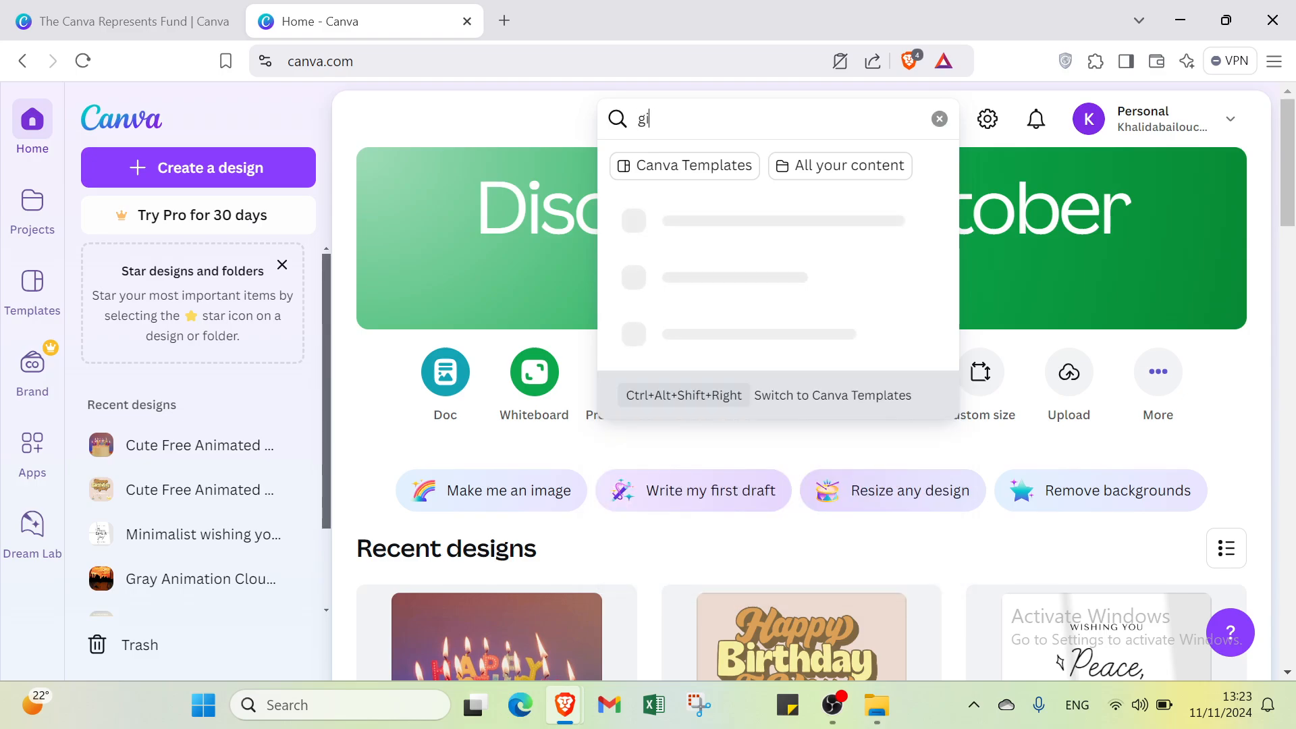
{"action": "type", "text": "f"}
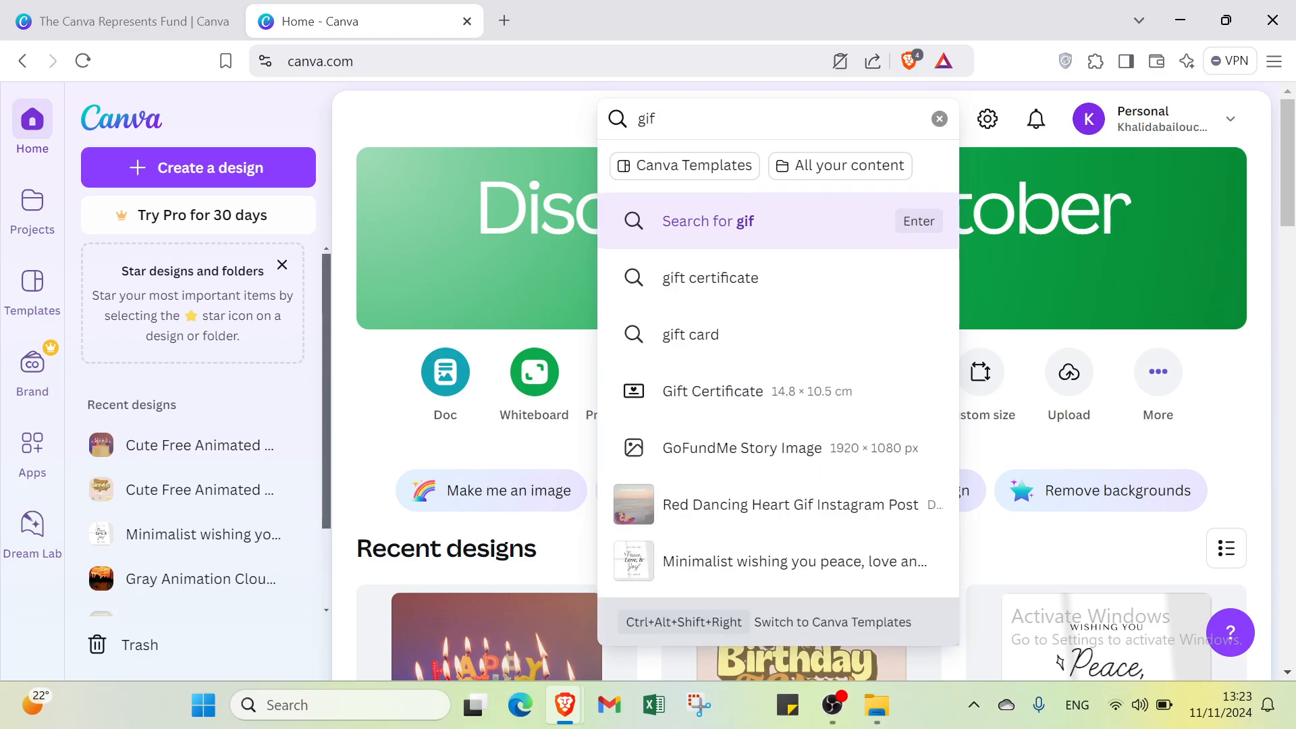
{"action": "key", "text": "Return"}
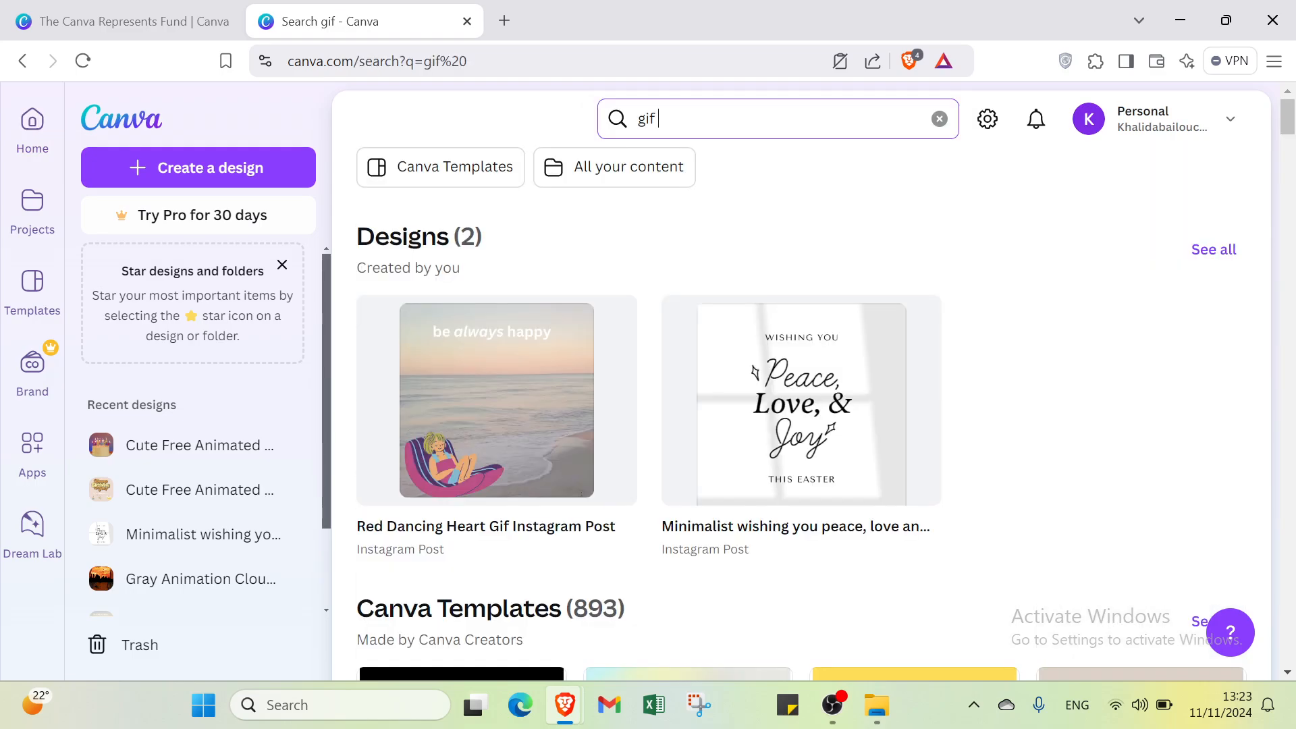
{"action": "scroll", "coordinate": [1015, 262], "scroll_direction": "down", "scroll_amount": 5}
{"action": "left_click", "coordinate": [1214, 288]}
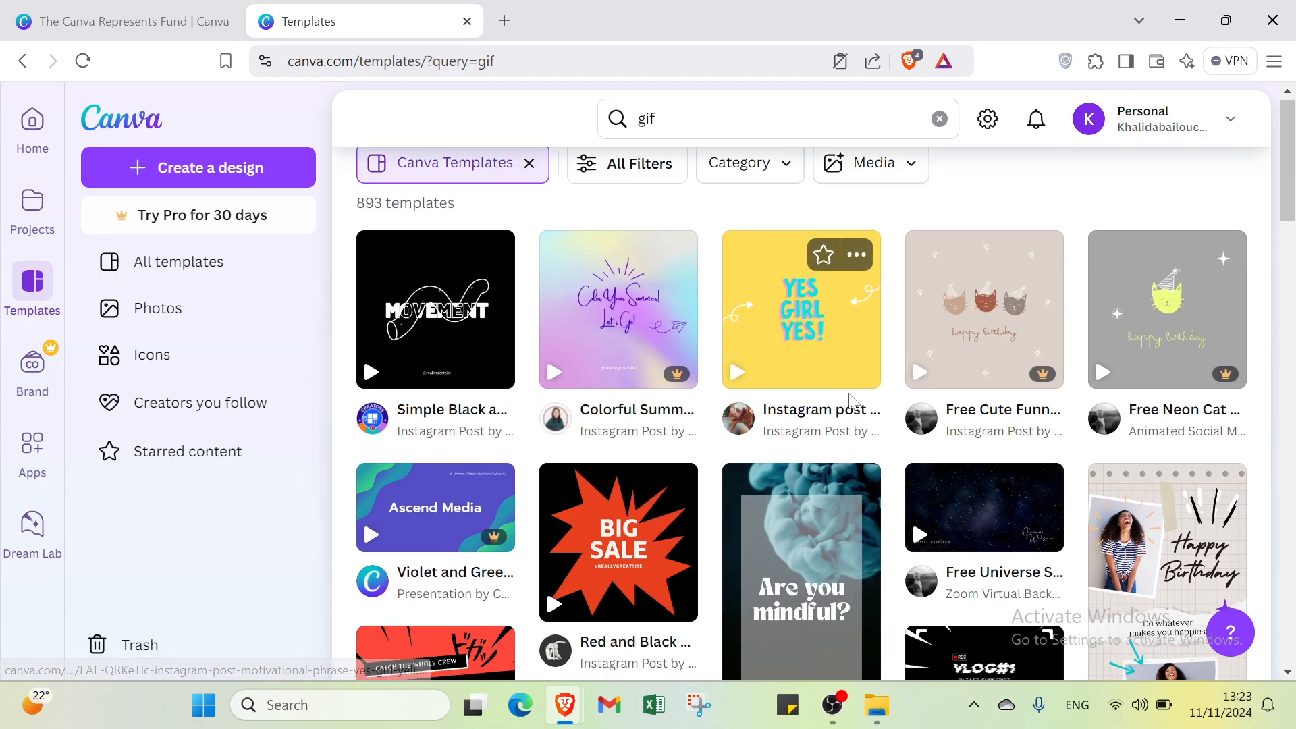
Step: Browse the gif template results, then show all the filters and examine the Business and Social Media categories
{"action": "scroll", "coordinate": [857, 385], "scroll_direction": "down", "scroll_amount": 4}
{"action": "scroll", "coordinate": [803, 365], "scroll_direction": "up", "scroll_amount": 3}
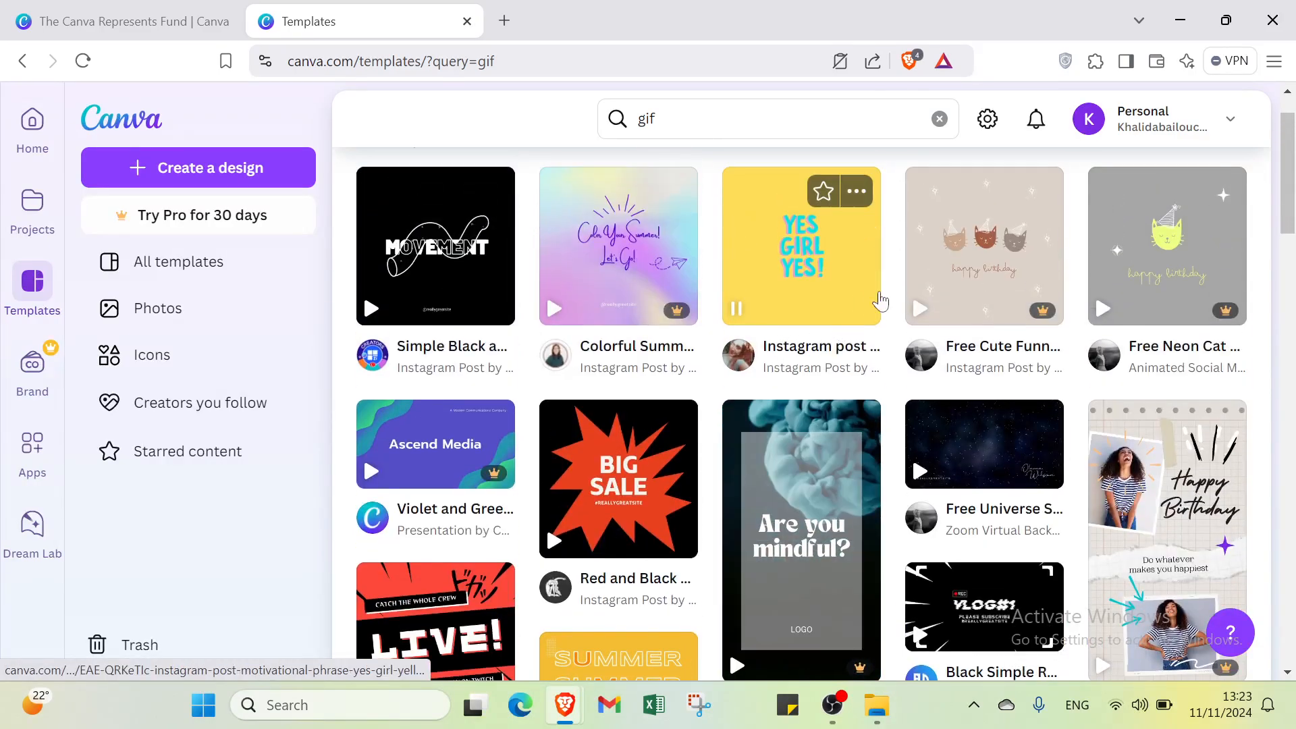
{"action": "scroll", "coordinate": [839, 292], "scroll_direction": "up", "scroll_amount": 1}
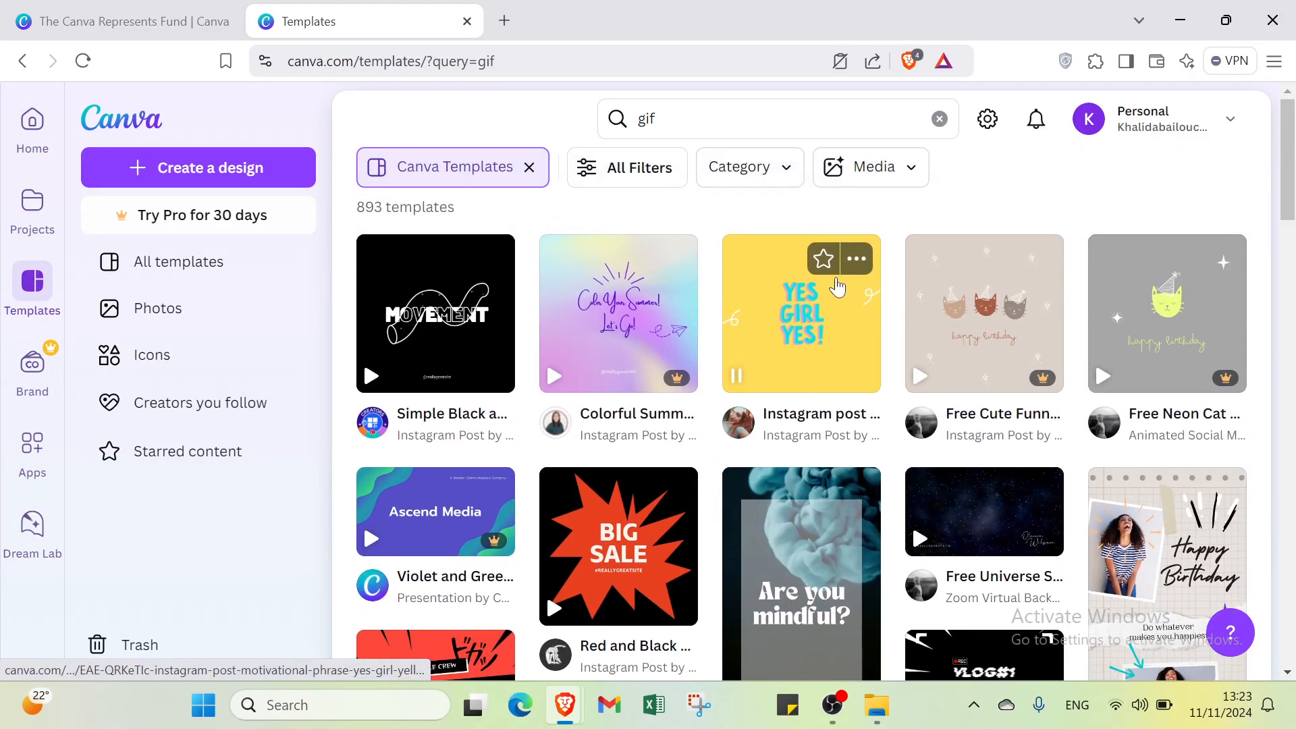
{"action": "left_click", "coordinate": [660, 178]}
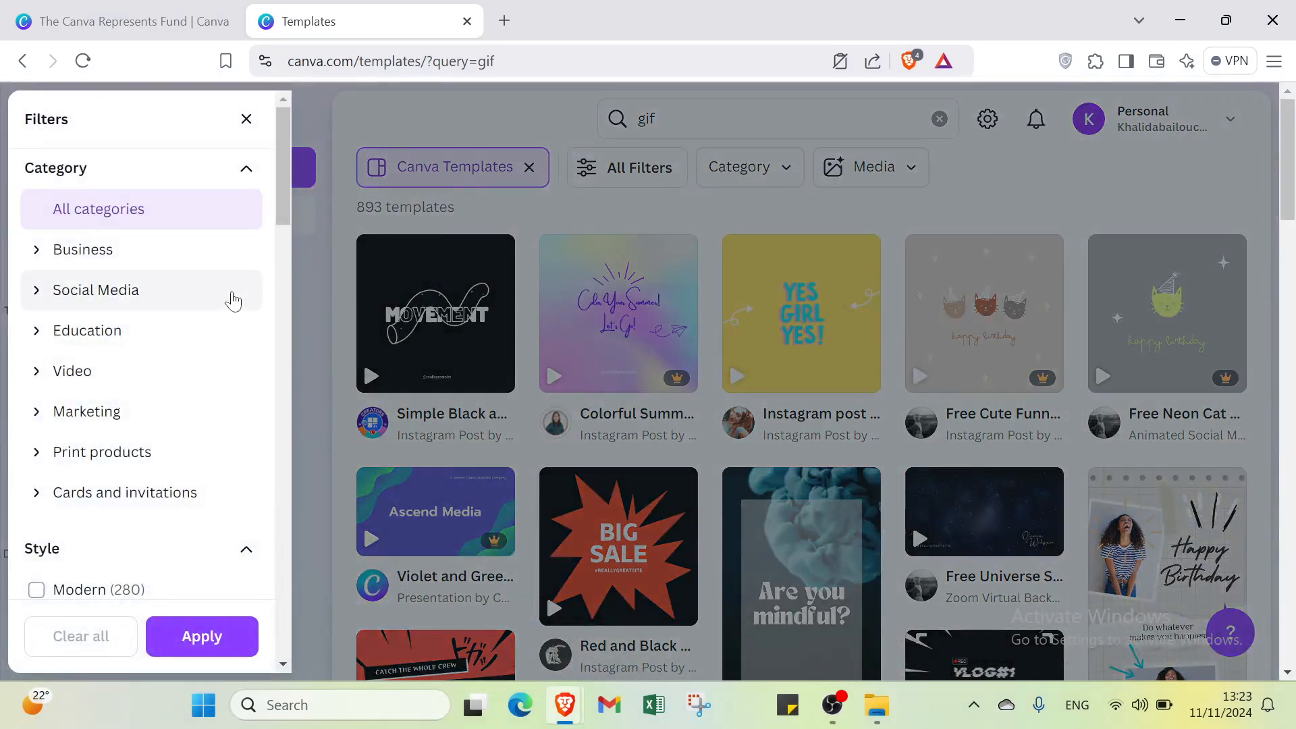
{"action": "left_click", "coordinate": [192, 259]}
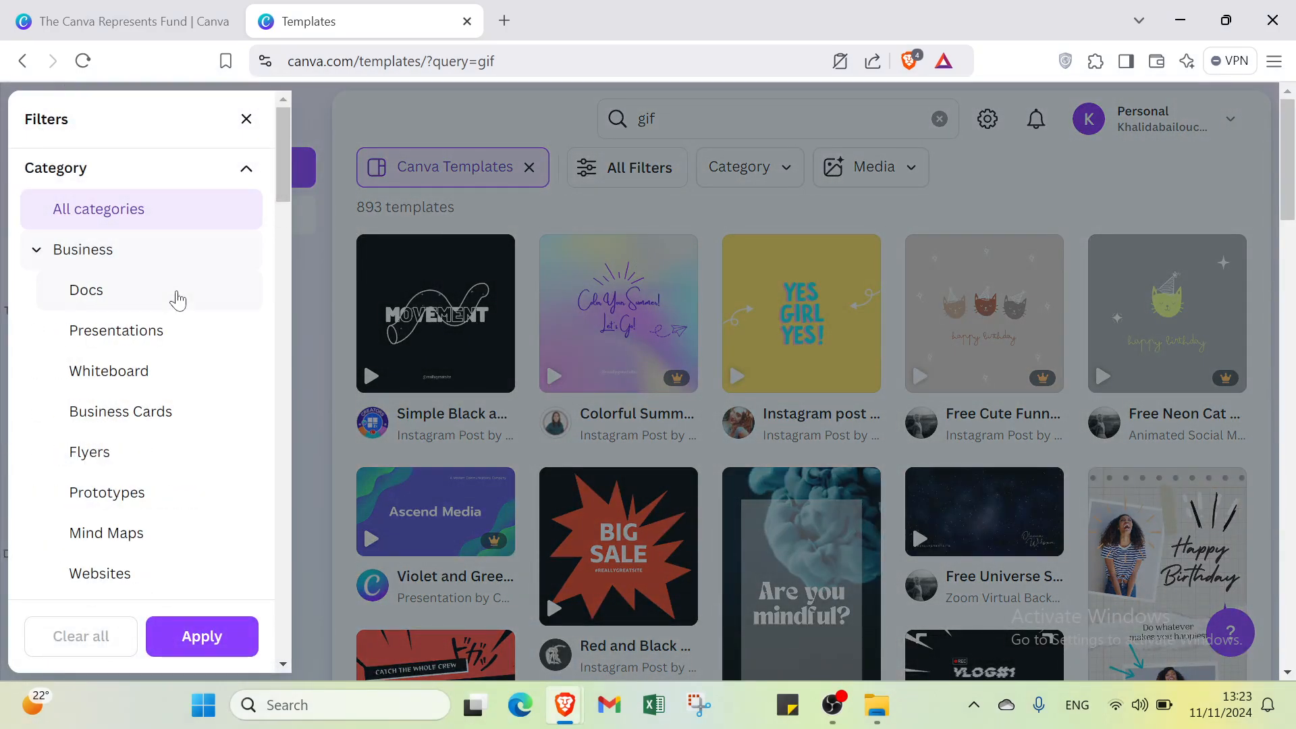
{"action": "scroll", "coordinate": [168, 313], "scroll_direction": "down", "scroll_amount": 4}
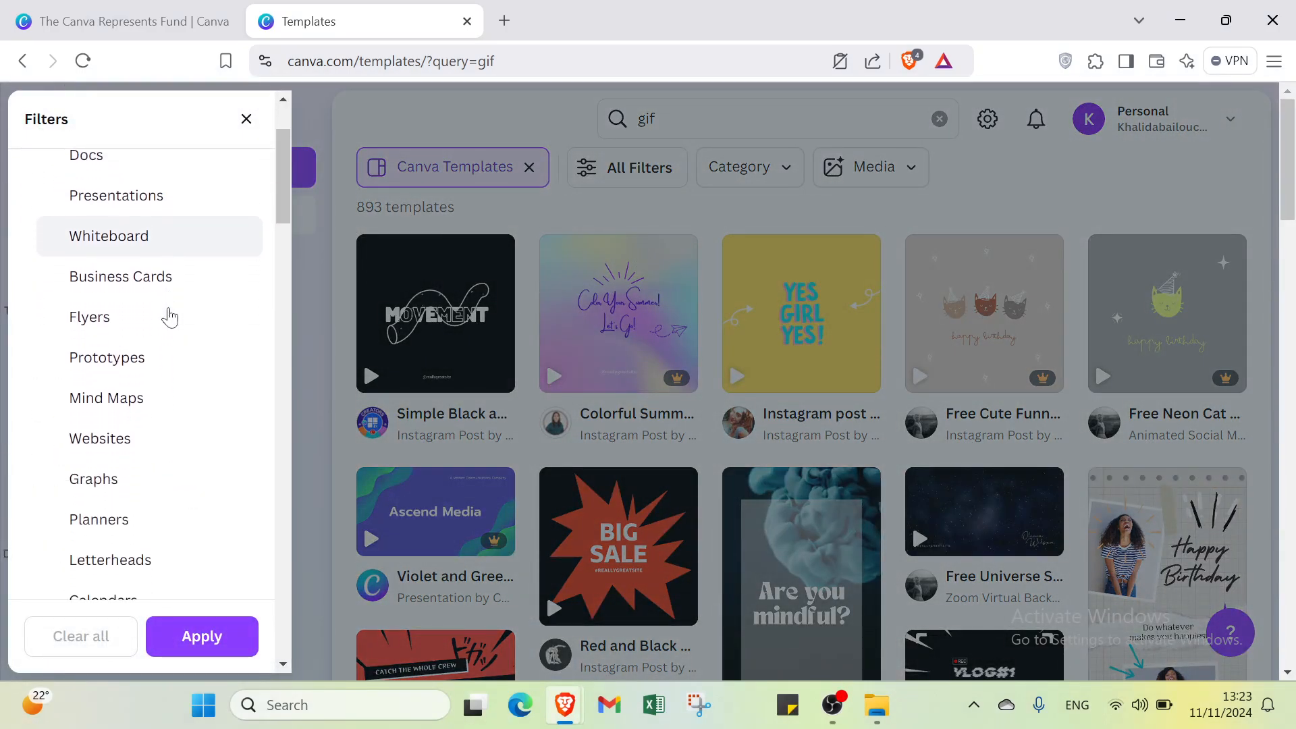
{"action": "scroll", "coordinate": [169, 316], "scroll_direction": "down", "scroll_amount": 7}
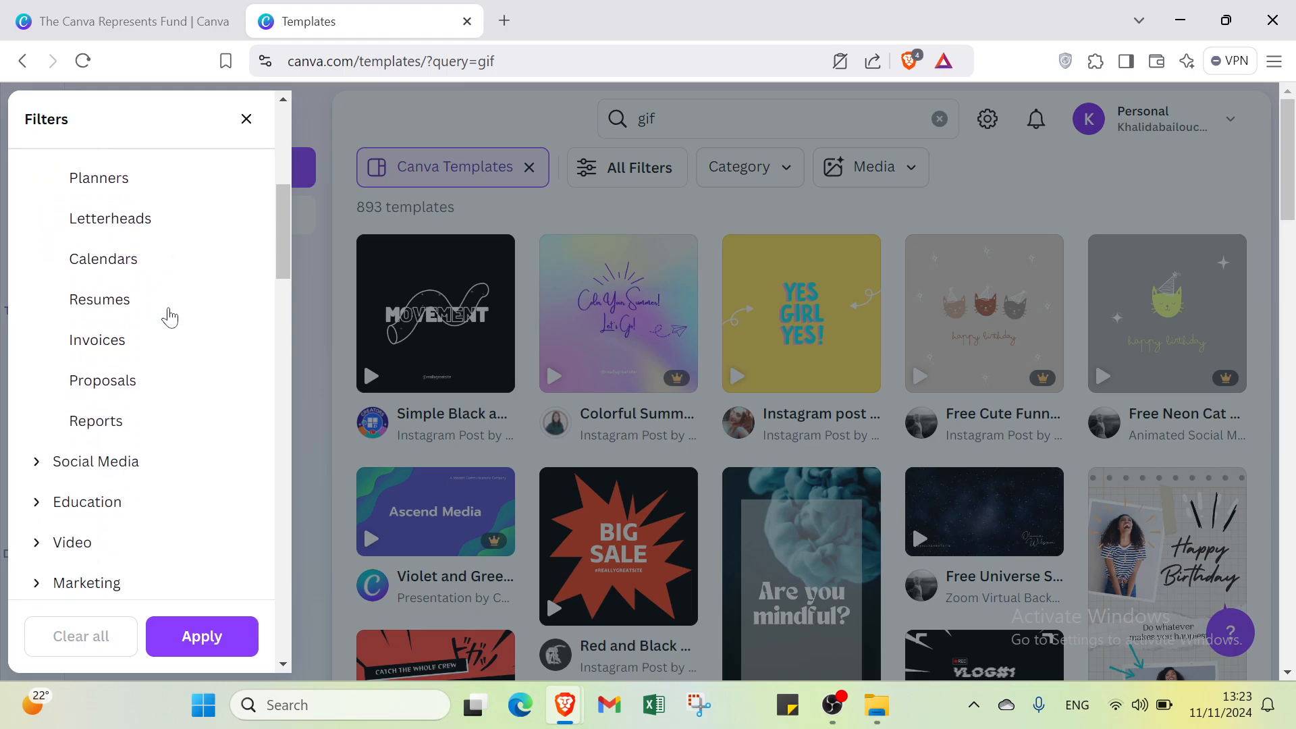
{"action": "left_click", "coordinate": [170, 271]}
{"action": "scroll", "coordinate": [169, 297], "scroll_direction": "down", "scroll_amount": 5}
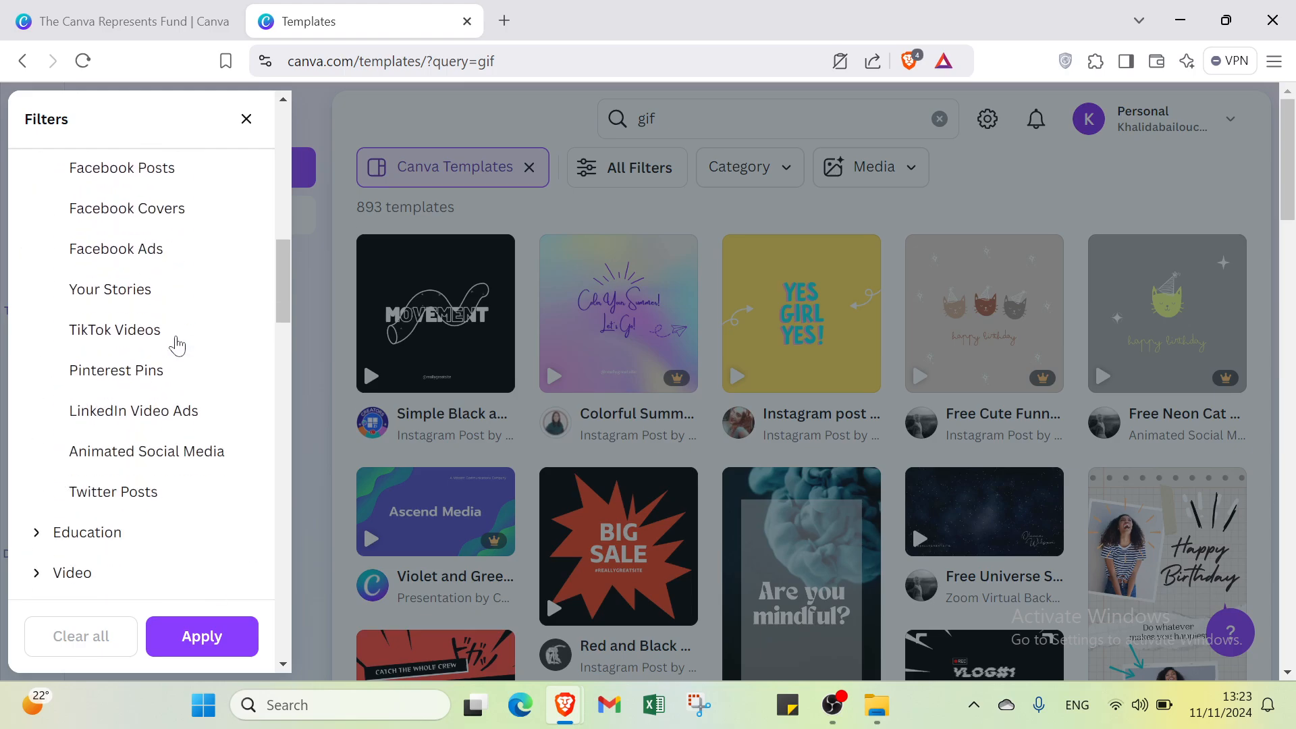
{"action": "scroll", "coordinate": [155, 344], "scroll_direction": "down", "scroll_amount": 4}
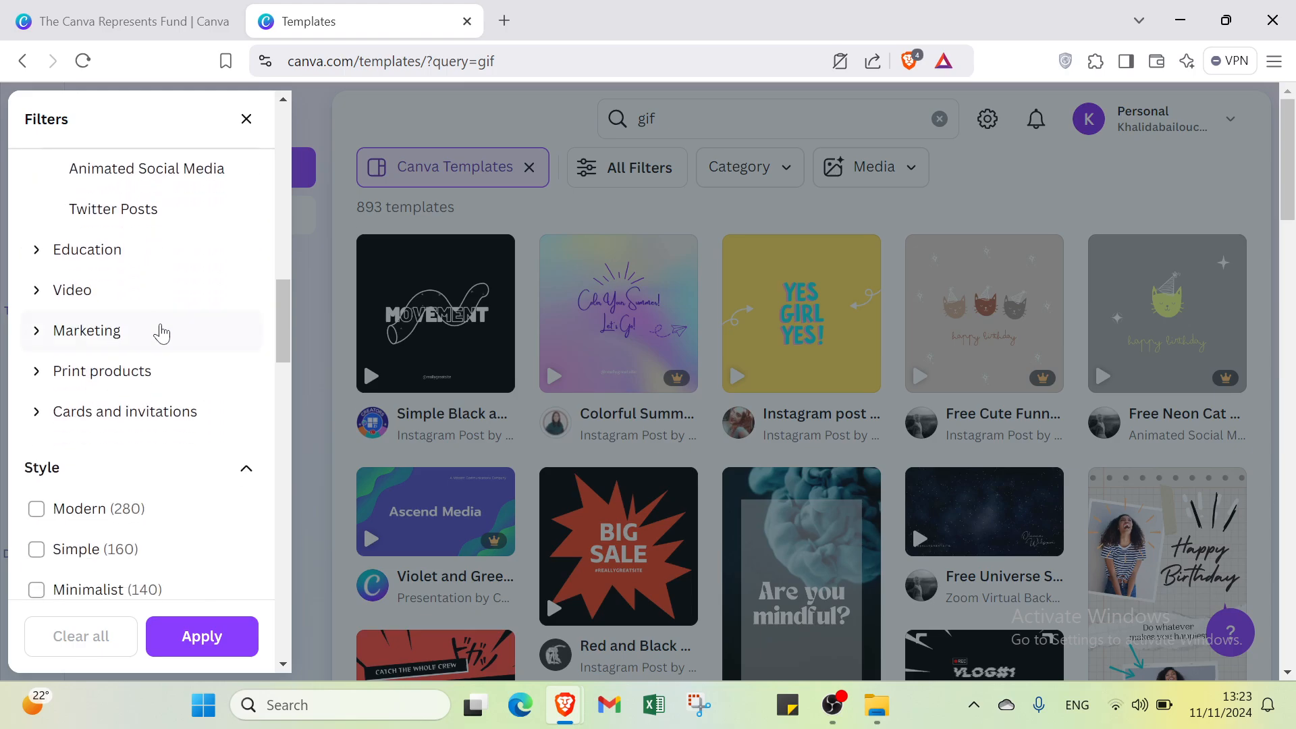
Step: Examine the Education, Video, Marketing, Print products, and Cards and invitations categories in the template filters
{"action": "left_click", "coordinate": [164, 255]}
{"action": "scroll", "coordinate": [153, 317], "scroll_direction": "down", "scroll_amount": 1}
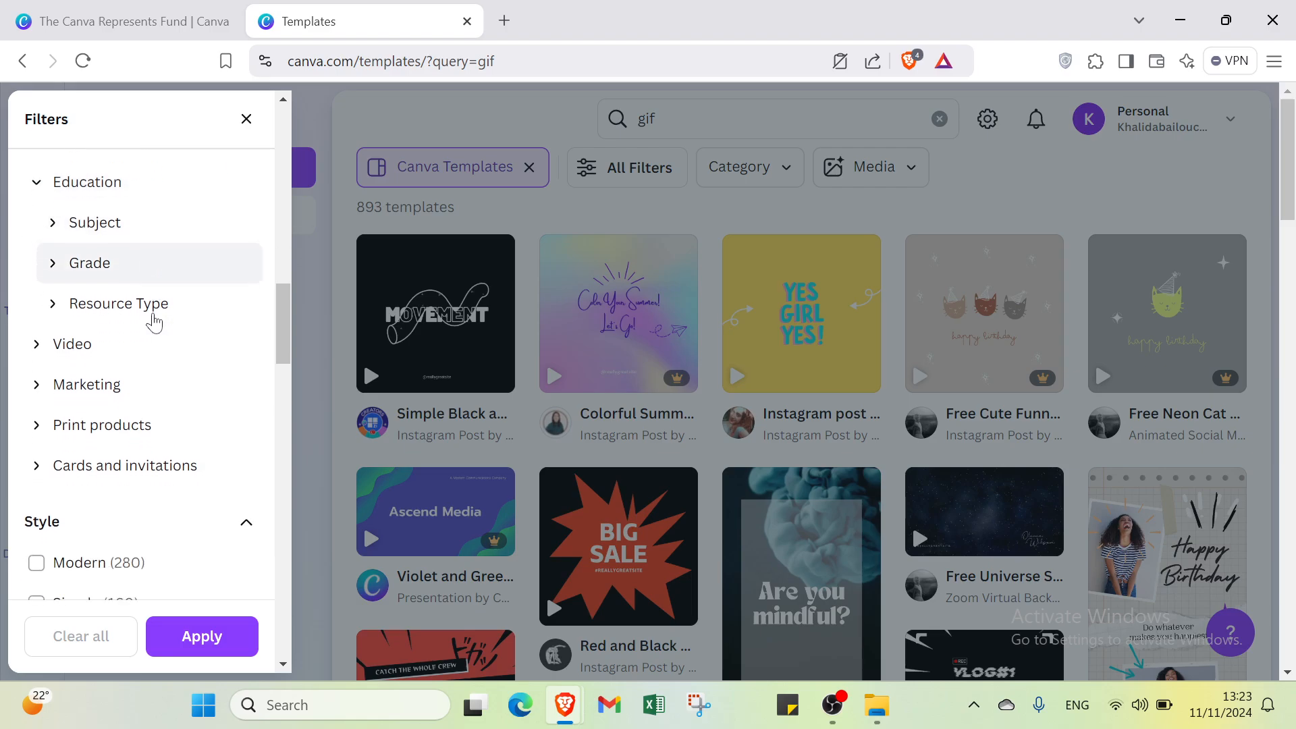
{"action": "left_click", "coordinate": [139, 350]}
{"action": "scroll", "coordinate": [138, 337], "scroll_direction": "down", "scroll_amount": 5}
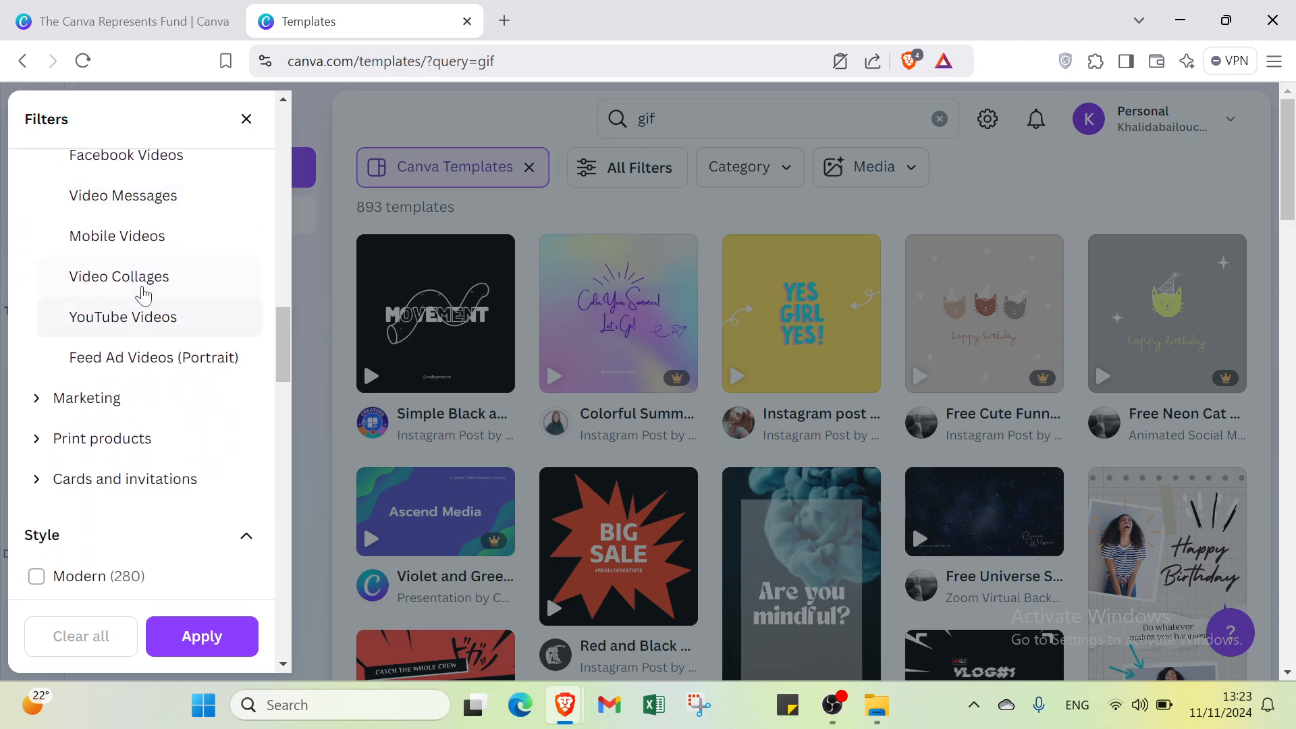
{"action": "scroll", "coordinate": [144, 297], "scroll_direction": "down", "scroll_amount": 1}
{"action": "left_click", "coordinate": [144, 259]}
{"action": "scroll", "coordinate": [152, 281], "scroll_direction": "down", "scroll_amount": 6}
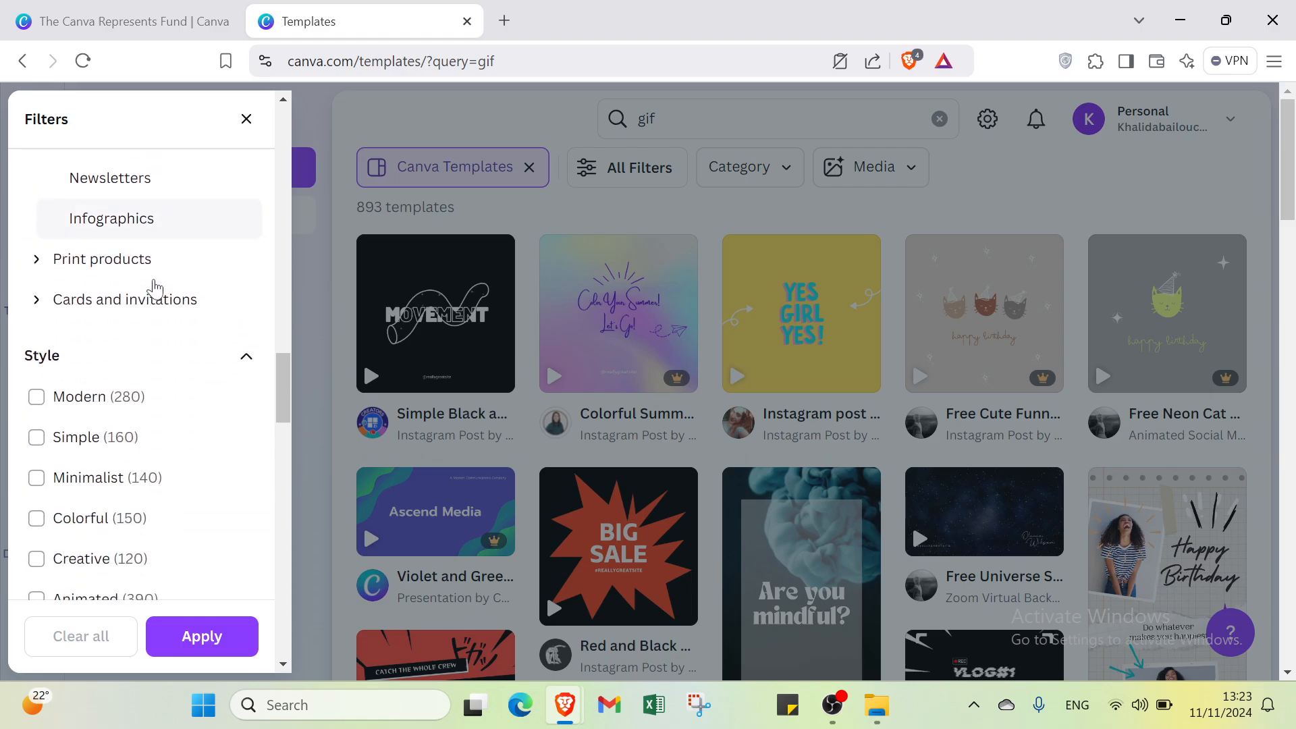
{"action": "left_click", "coordinate": [155, 234]}
{"action": "scroll", "coordinate": [156, 236], "scroll_direction": "down", "scroll_amount": 5}
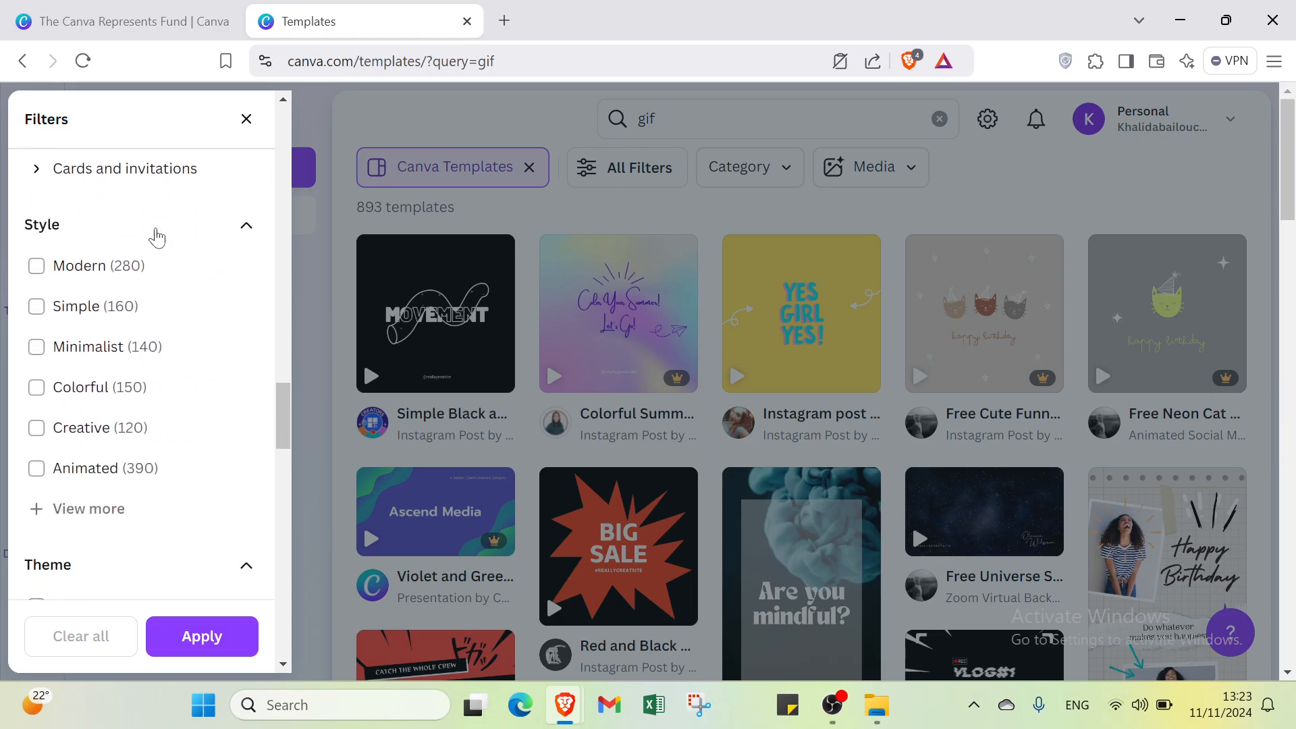
{"action": "left_click", "coordinate": [154, 169]}
{"action": "scroll", "coordinate": [139, 272], "scroll_direction": "down", "scroll_amount": 1}
Step: Look over the Style, Theme, Language, Feature, Grade, Subject and Topic filters, collapsing each section
{"action": "left_click", "coordinate": [125, 284]}
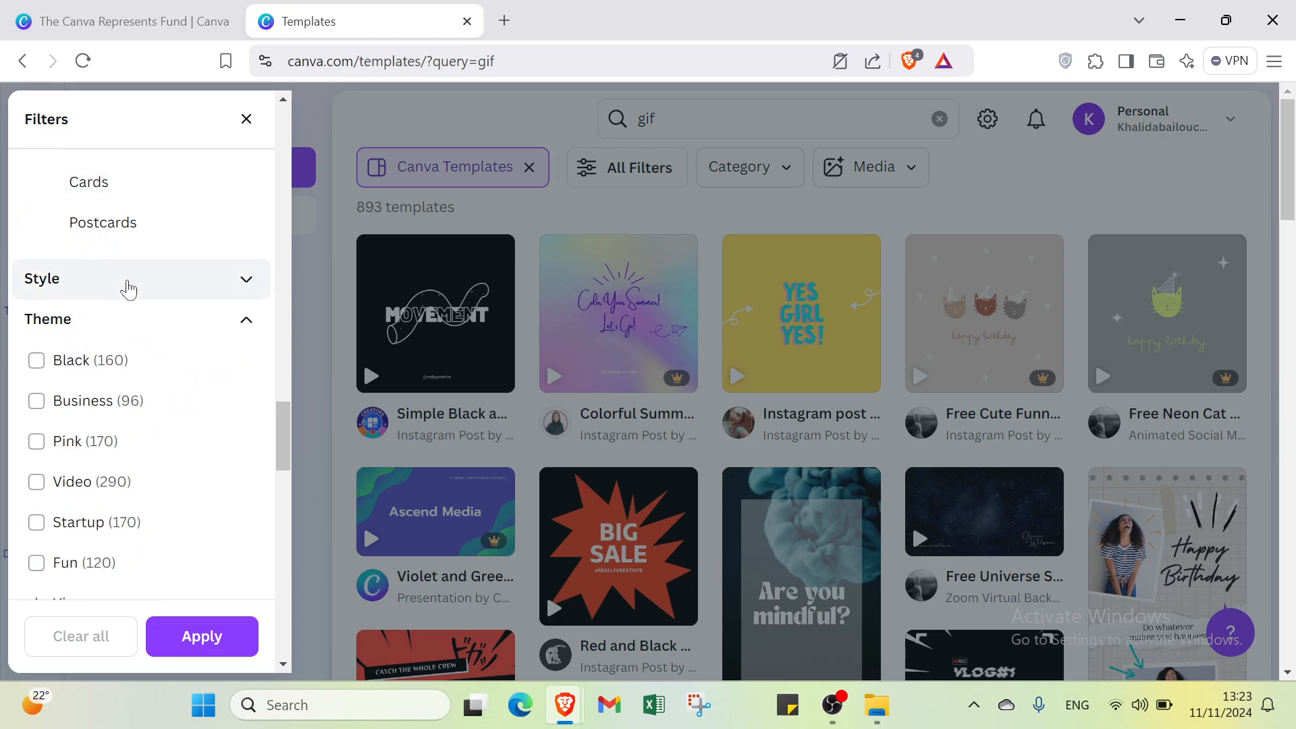
{"action": "scroll", "coordinate": [127, 288], "scroll_direction": "down", "scroll_amount": 1}
{"action": "left_click", "coordinate": [125, 254]}
{"action": "scroll", "coordinate": [123, 254], "scroll_direction": "down", "scroll_amount": 1}
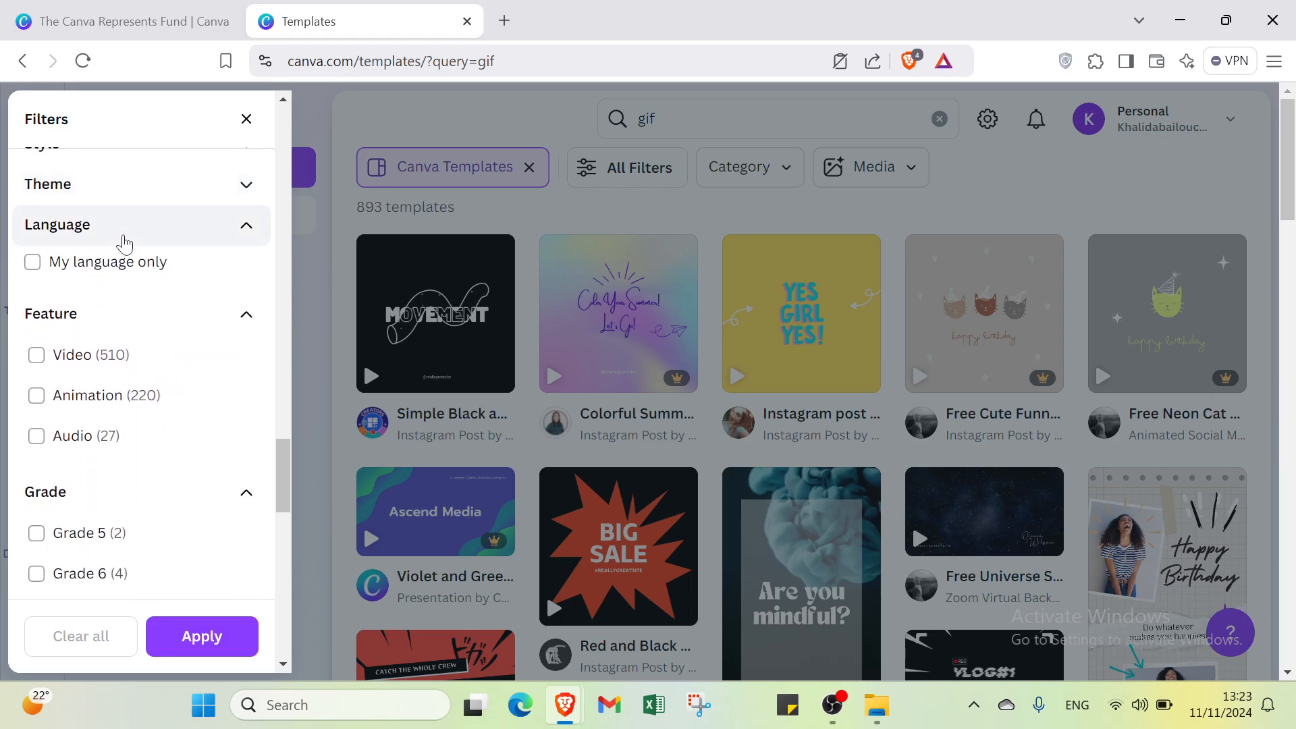
{"action": "left_click", "coordinate": [125, 243]}
{"action": "scroll", "coordinate": [125, 233], "scroll_direction": "down", "scroll_amount": 1}
{"action": "left_click", "coordinate": [124, 216]}
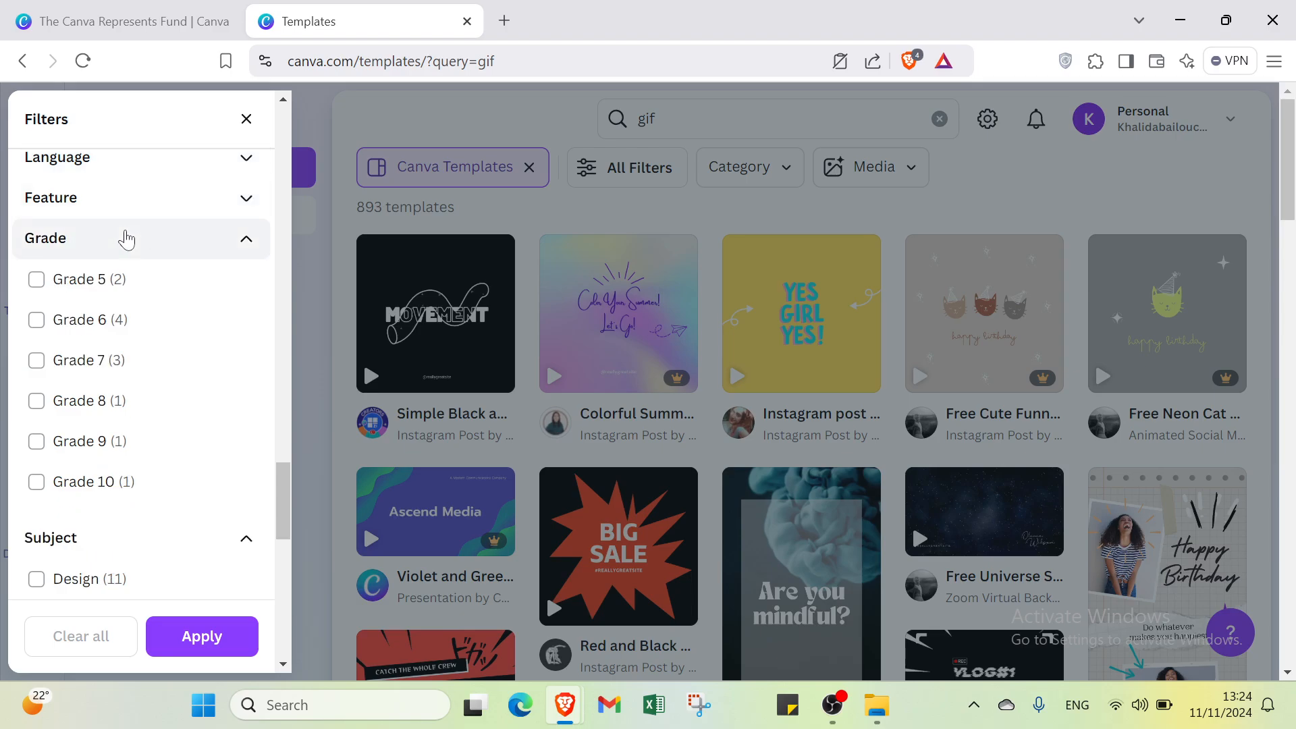
{"action": "left_click", "coordinate": [124, 240]}
{"action": "left_click", "coordinate": [123, 278]}
{"action": "left_click", "coordinate": [119, 319]}
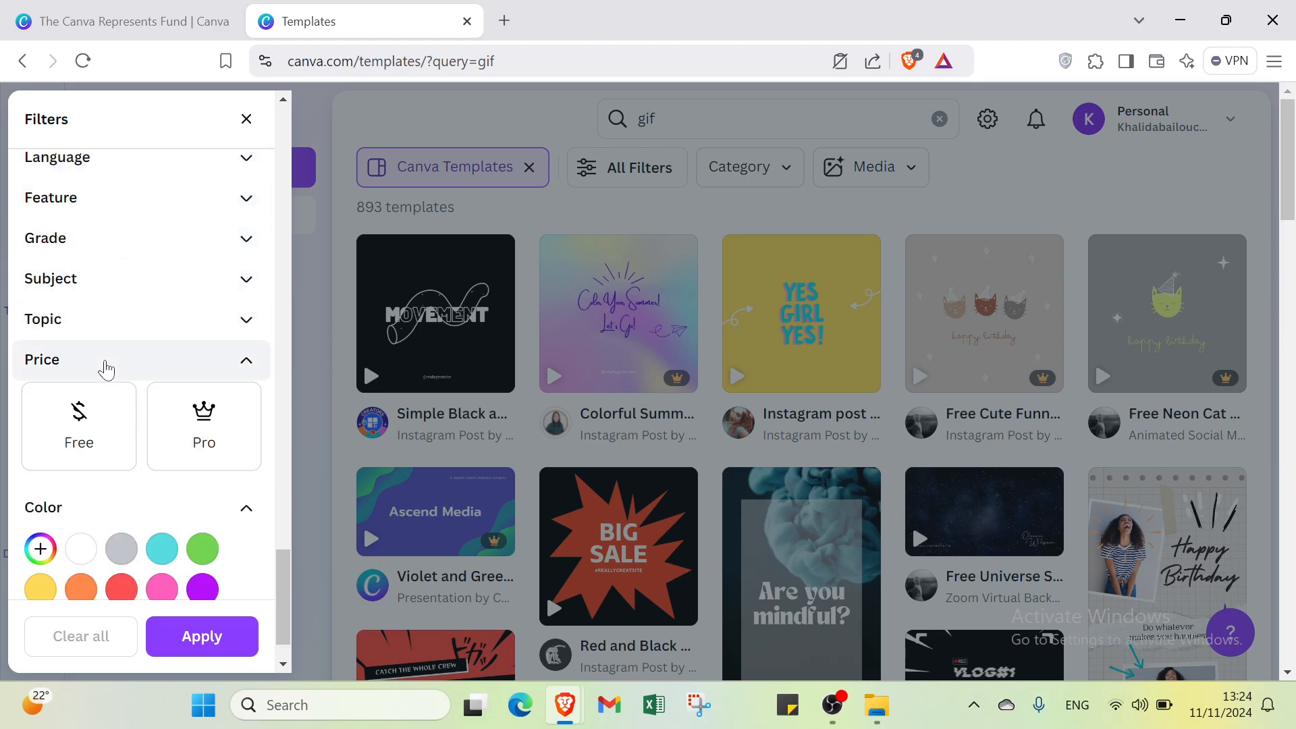
Step: Filter the gif templates by the Free price option and the white color, and apply the filters
{"action": "left_click", "coordinate": [82, 415]}
{"action": "left_click", "coordinate": [95, 369]}
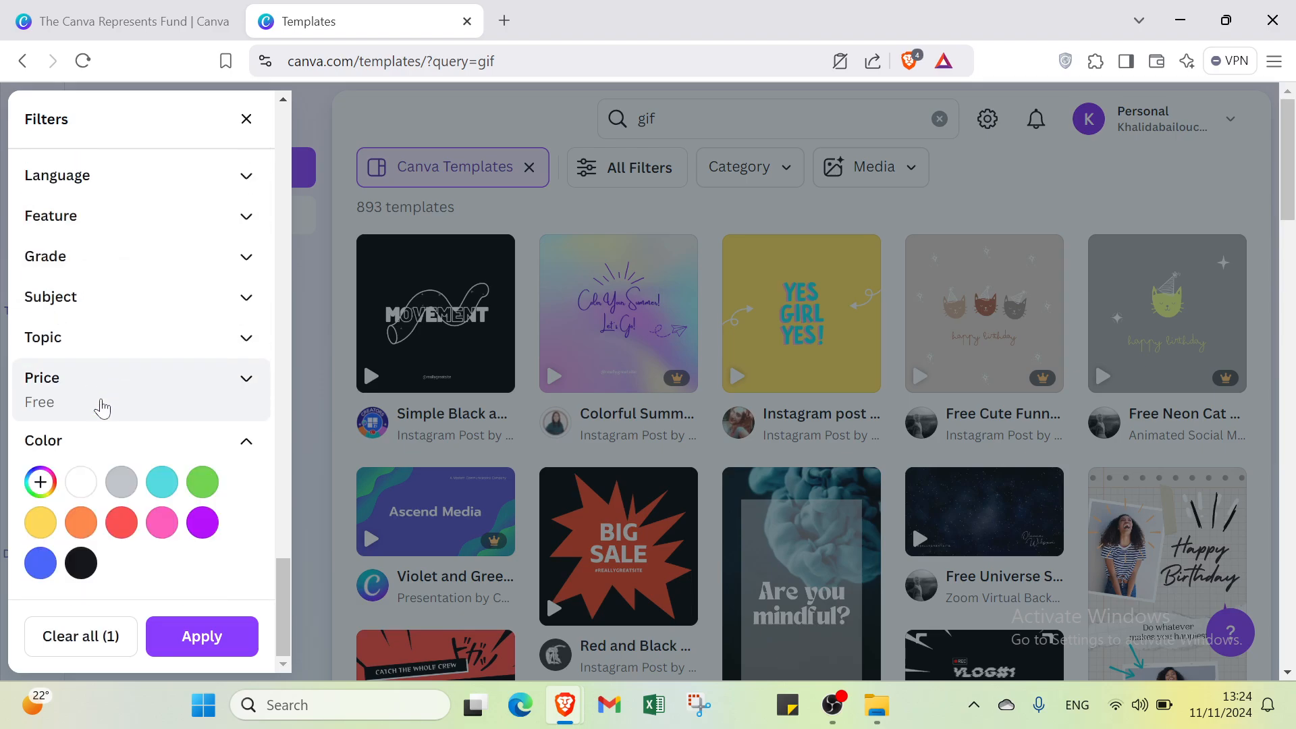
{"action": "left_click", "coordinate": [81, 481]}
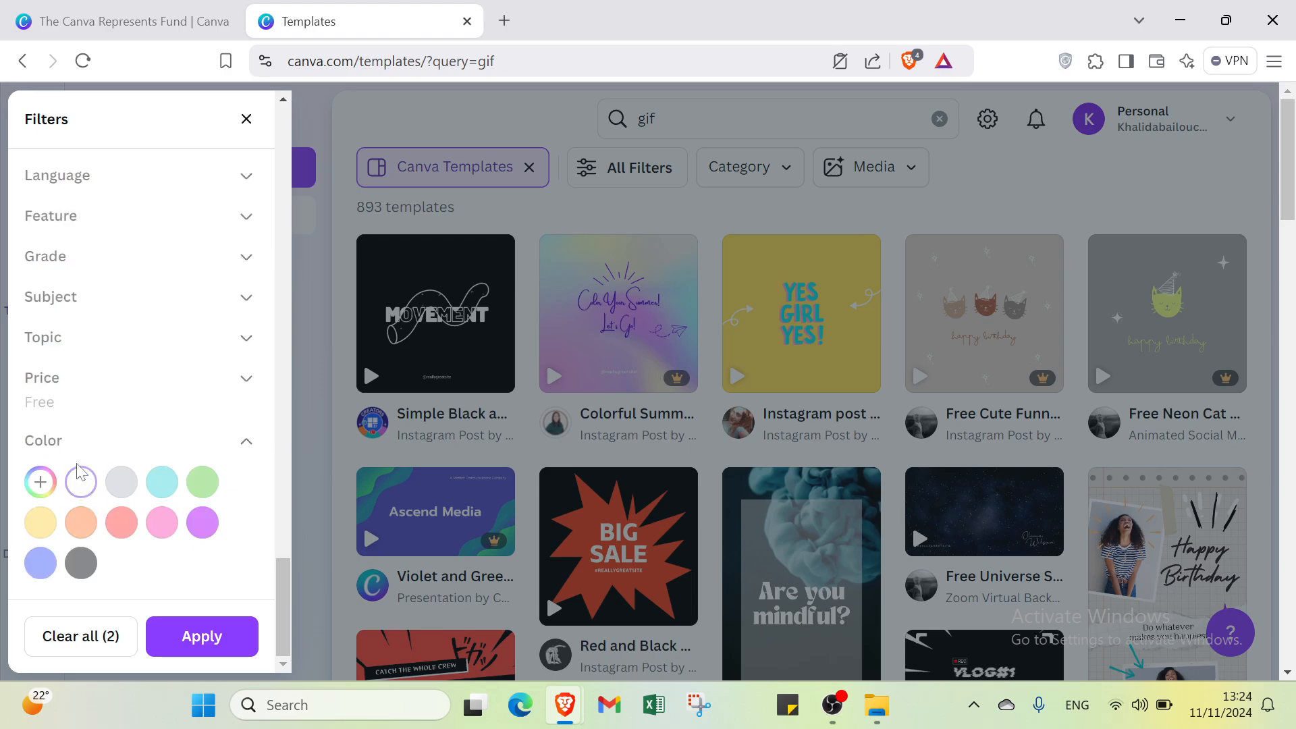
{"action": "left_click", "coordinate": [194, 651]}
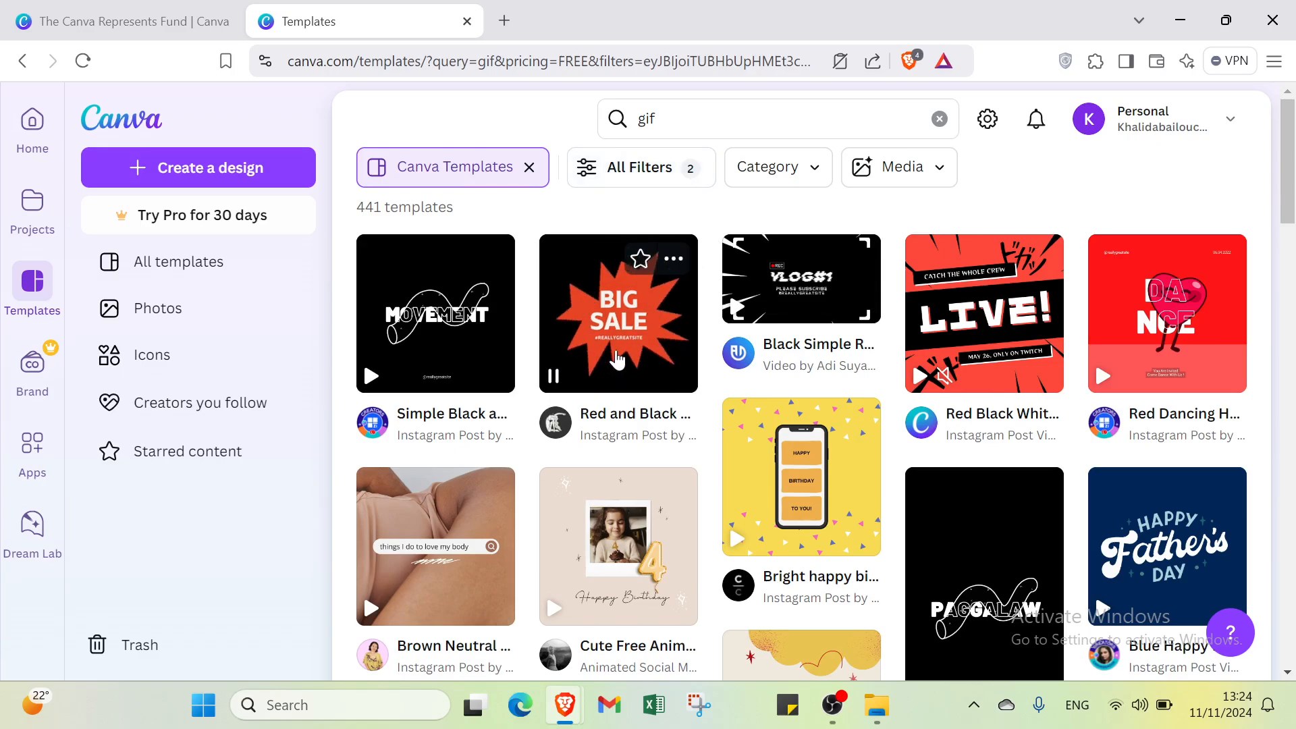
Step: Start customizing the template "Cute Free Animated Girl's Kid's Birthday Animated Video Instagram Post"
{"action": "scroll", "coordinate": [685, 396], "scroll_direction": "down", "scroll_amount": 2}
{"action": "left_click", "coordinate": [629, 407]}
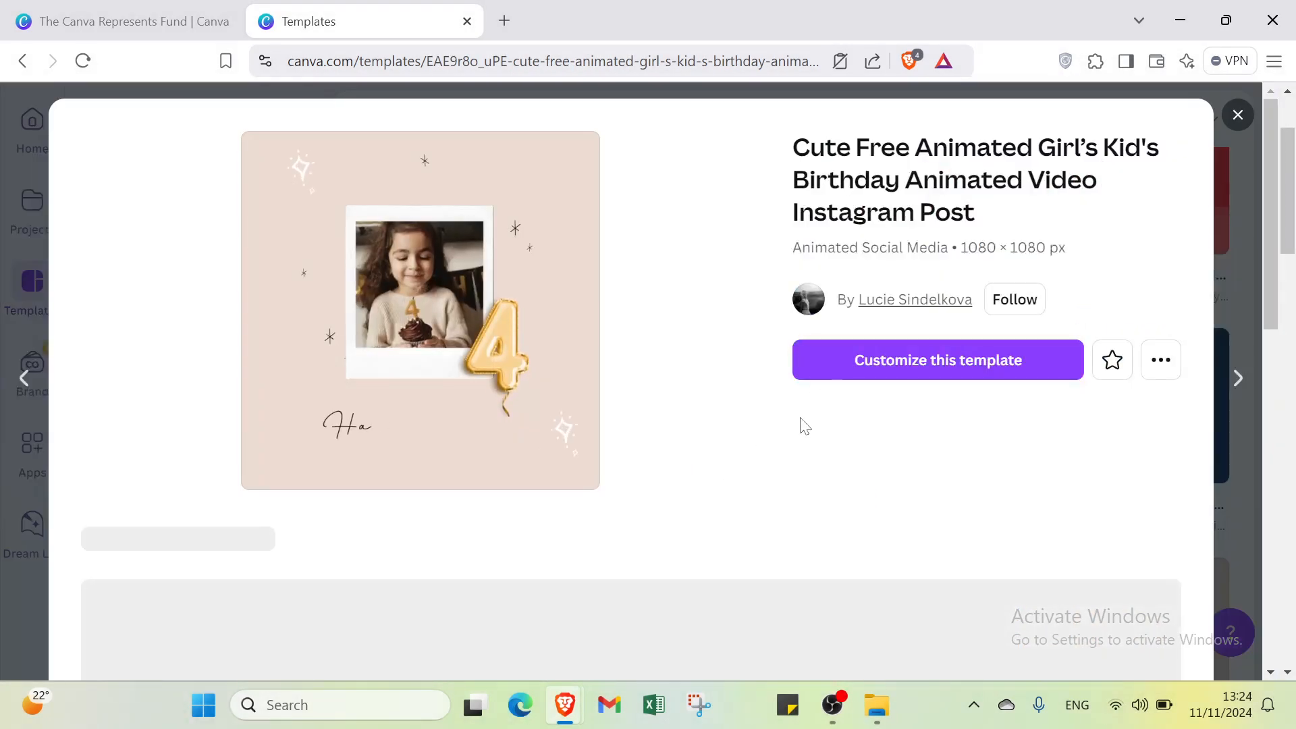
{"action": "left_click", "coordinate": [821, 371]}
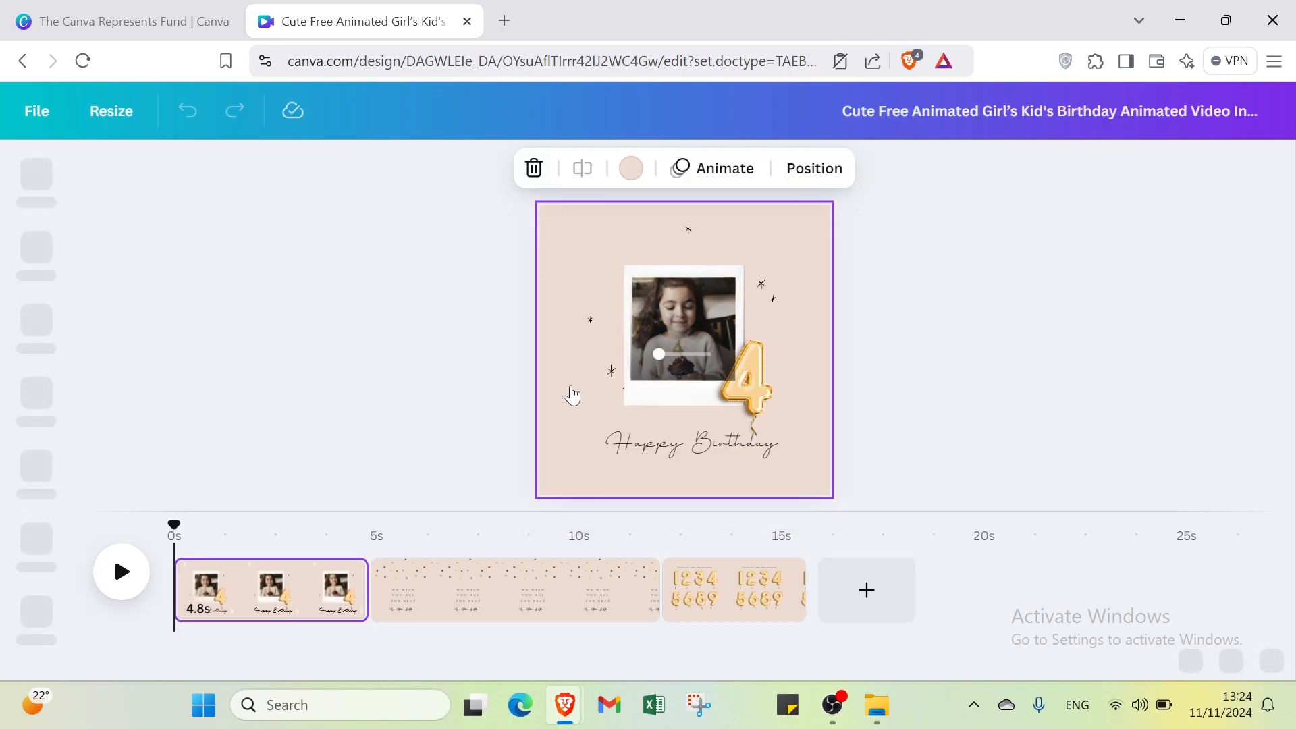
Step: Delete all three of the birthday template's pages to leave a single blank page
{"action": "left_click", "coordinate": [443, 602]}
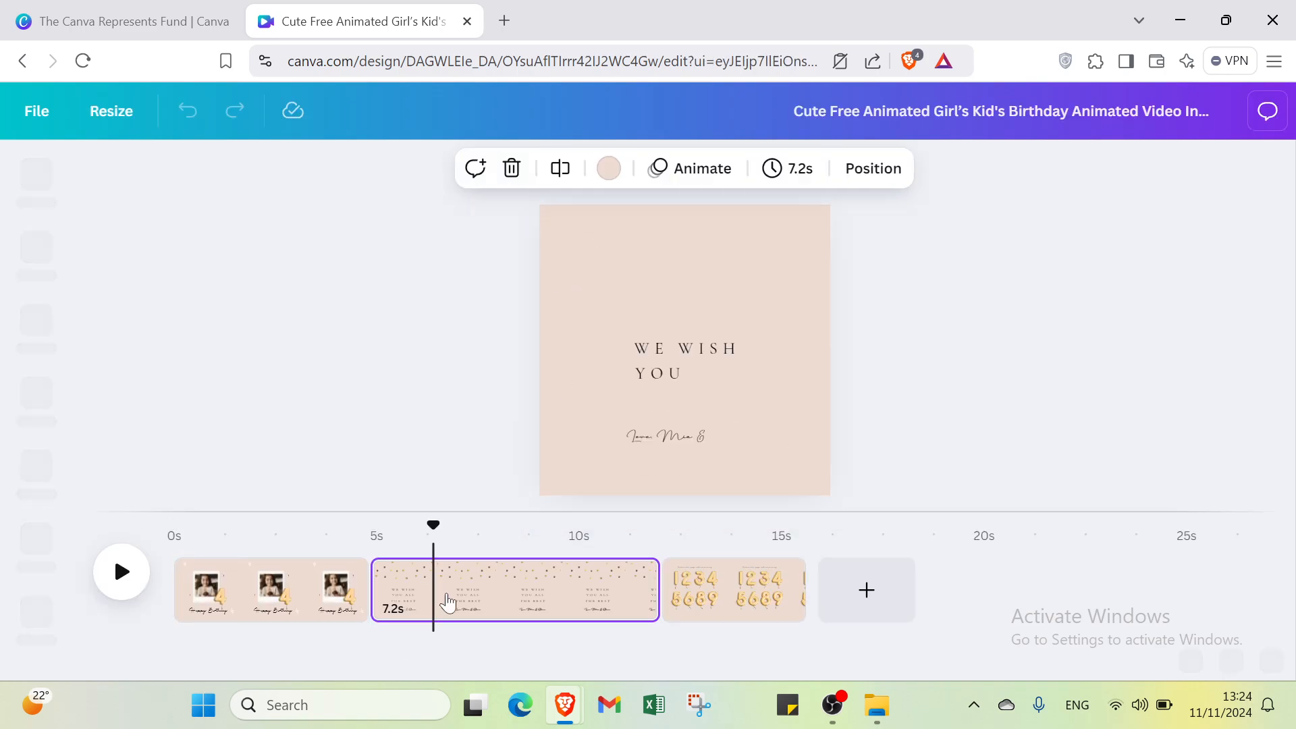
{"action": "key", "text": "Delete"}
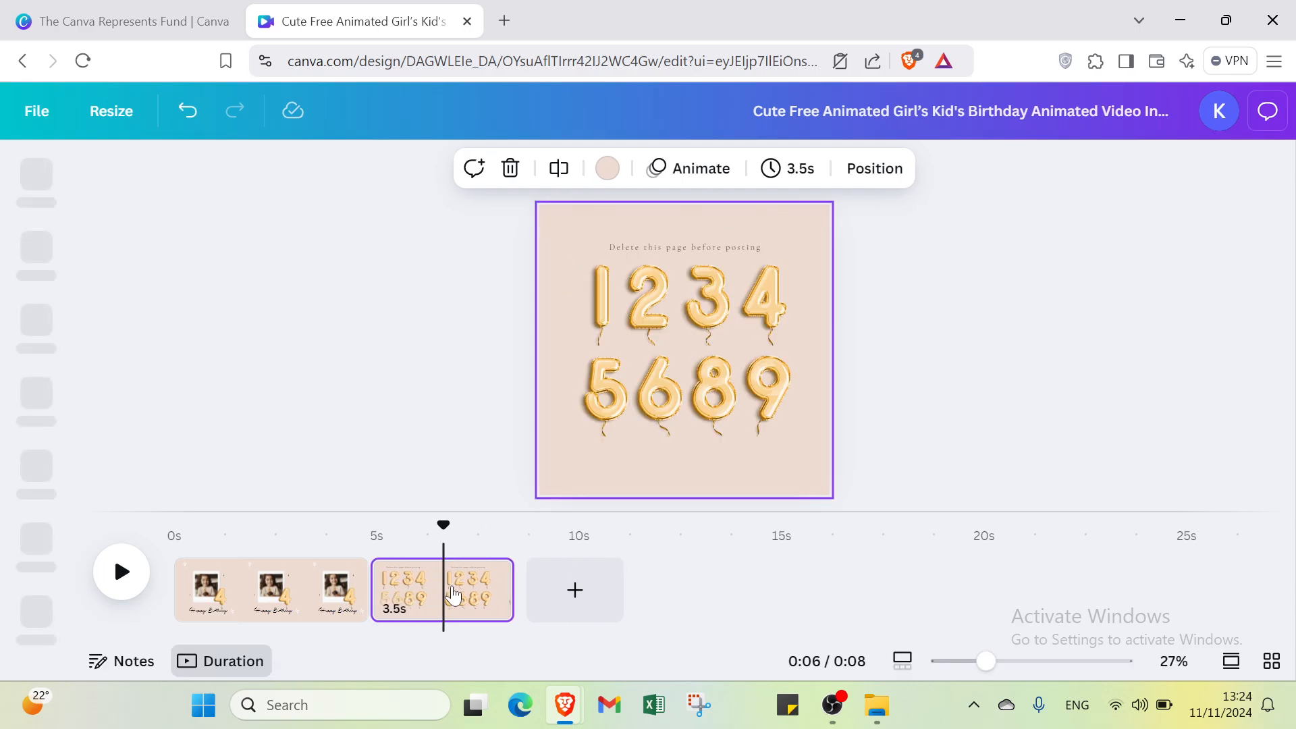
{"action": "key", "text": "Delete"}
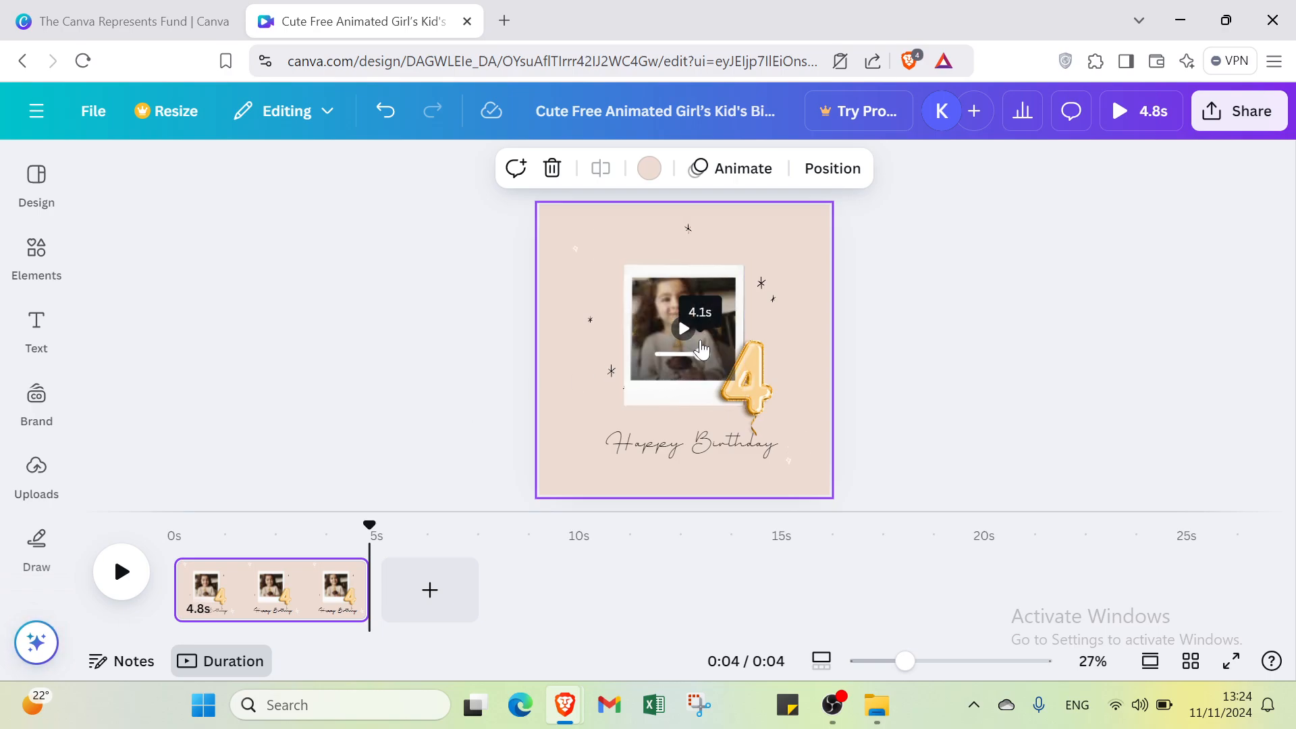
{"action": "key", "text": "Delete"}
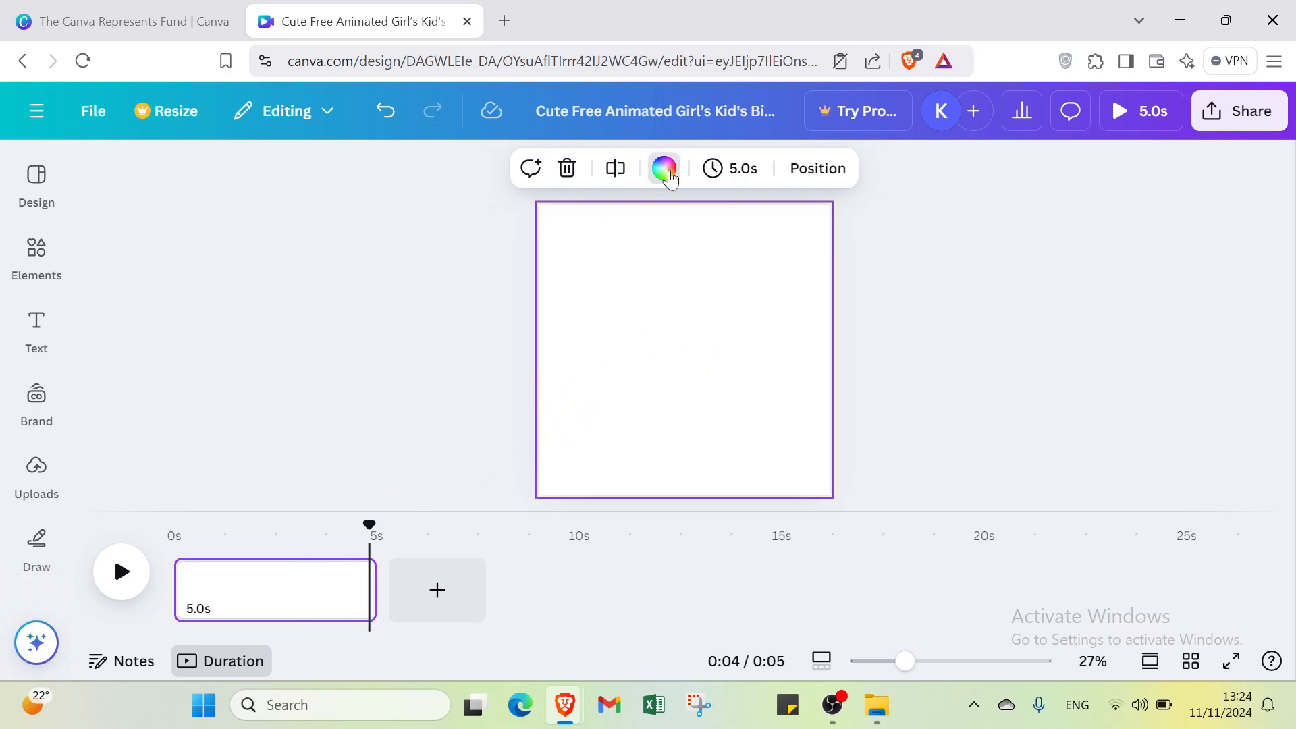
{"action": "left_click", "coordinate": [658, 177]}
{"action": "left_click", "coordinate": [439, 273]}
{"action": "left_click", "coordinate": [36, 469]}
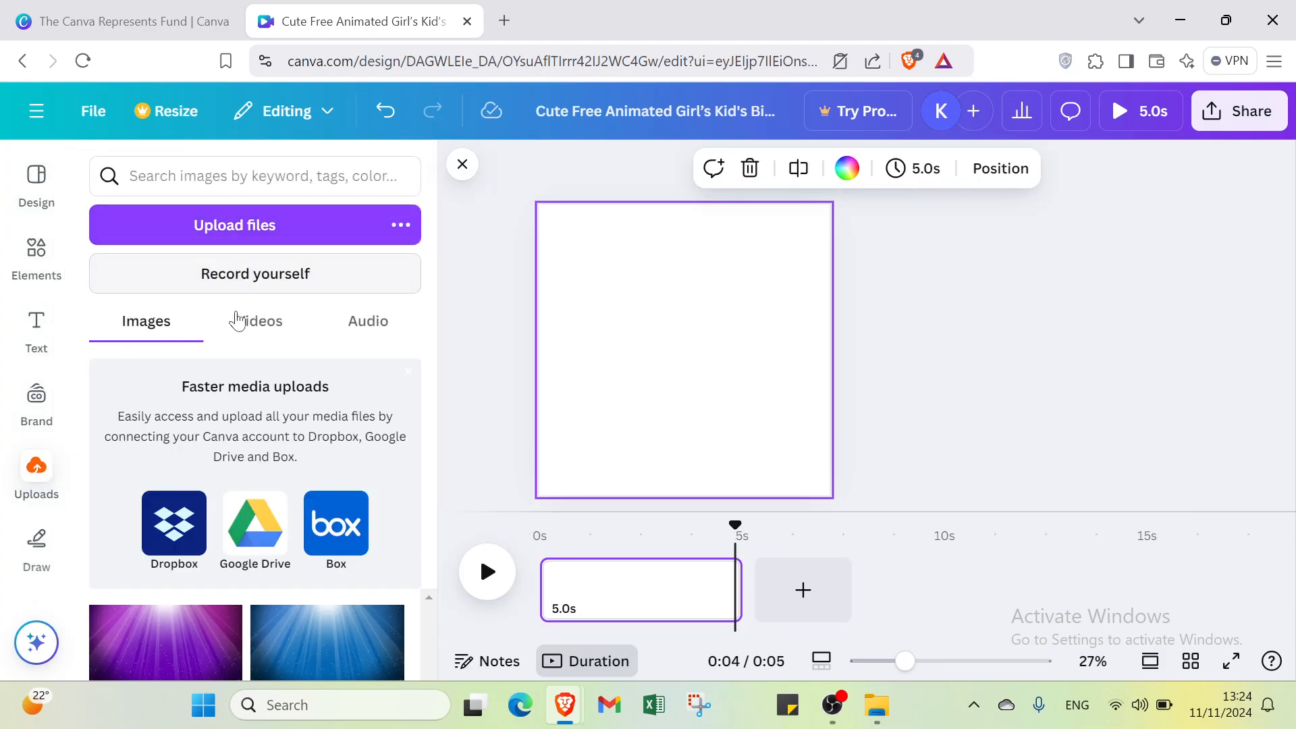
{"action": "left_click", "coordinate": [241, 224]}
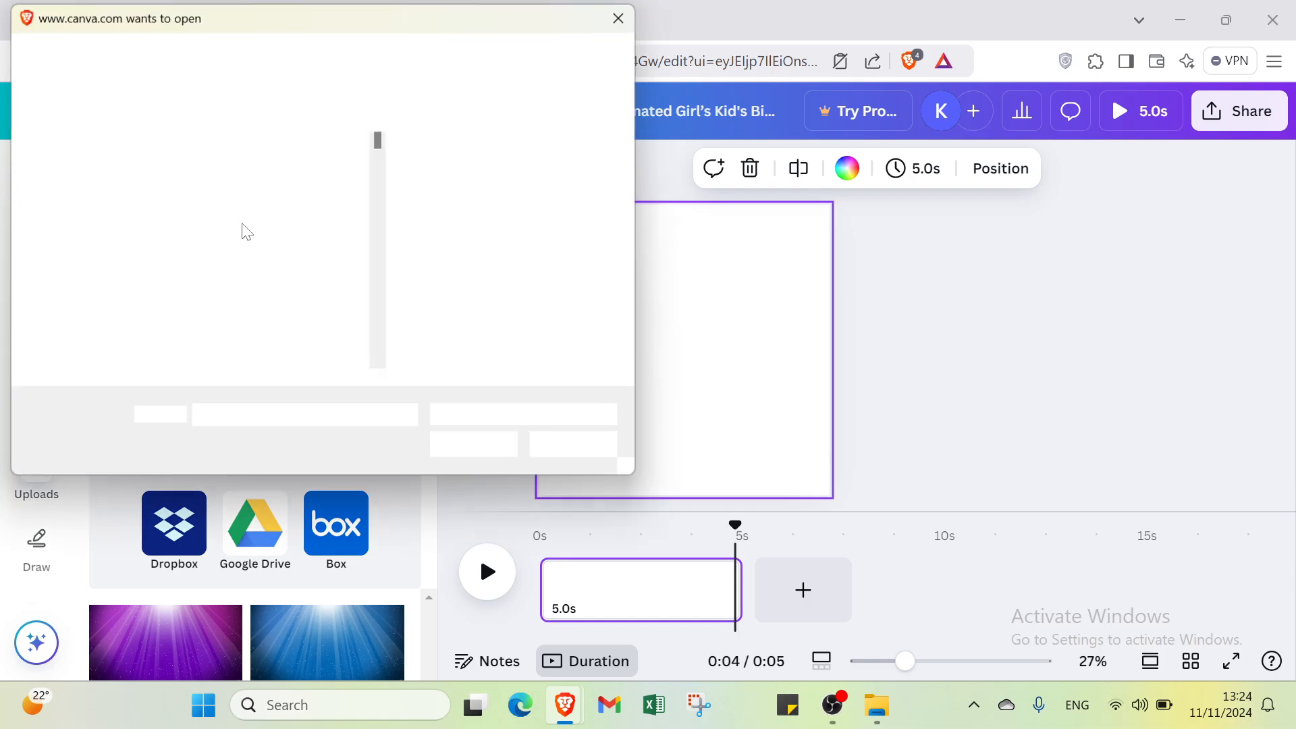
{"action": "left_click", "coordinate": [622, 15]}
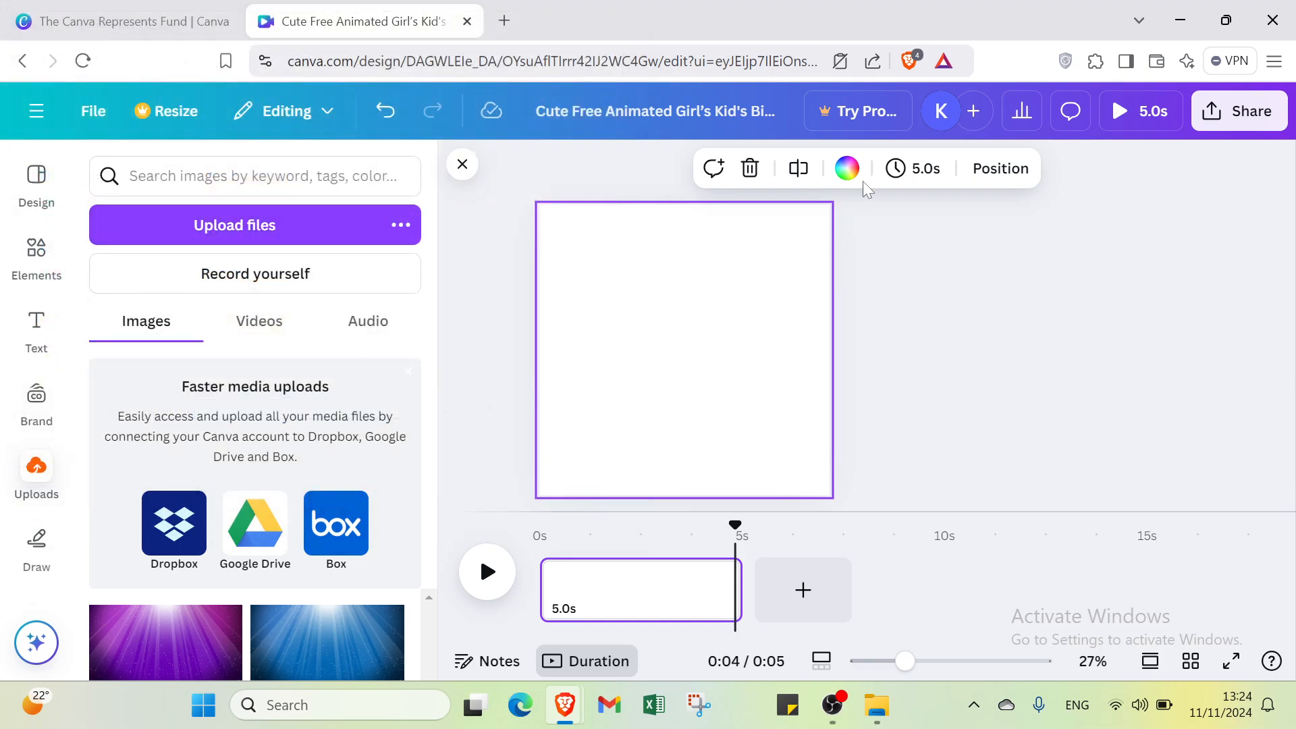
Step: Try orange and yellow as the blank page's background, and settle on light gray from the default solid colors
{"action": "left_click", "coordinate": [846, 168]}
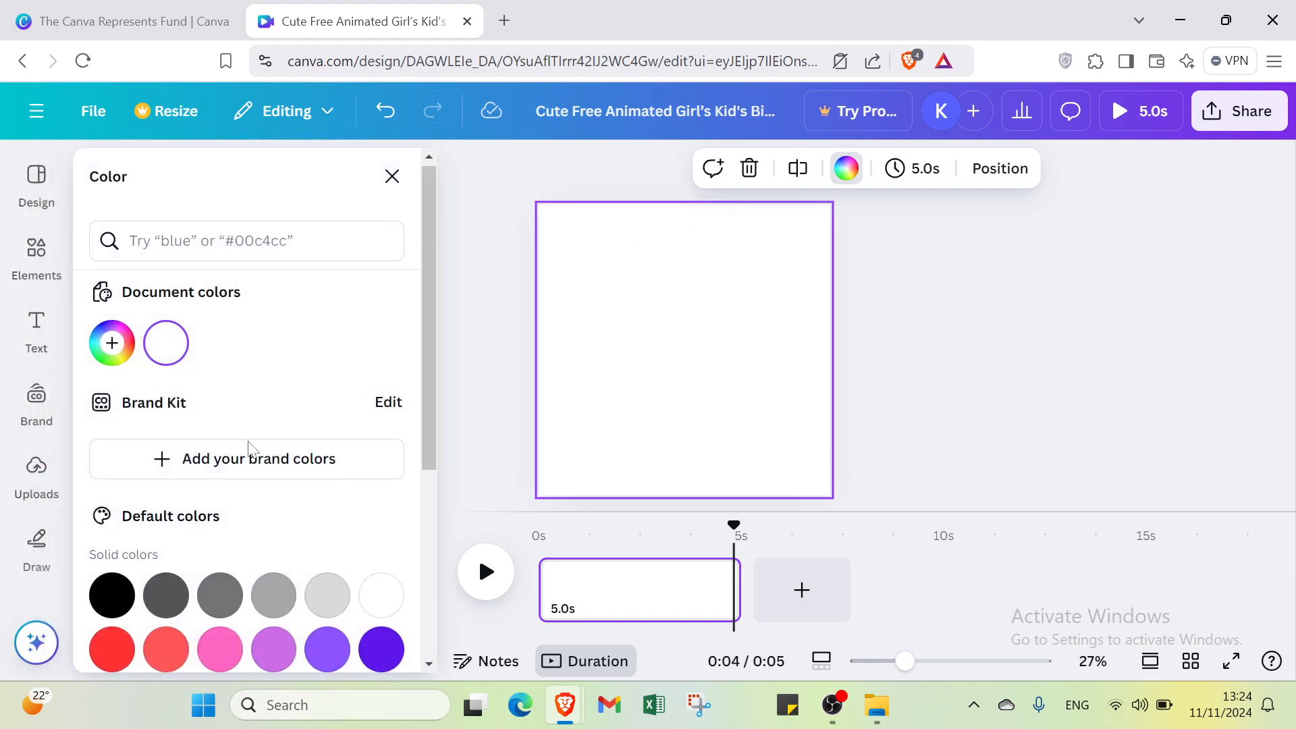
{"action": "scroll", "coordinate": [249, 439], "scroll_direction": "down", "scroll_amount": 5}
{"action": "left_click", "coordinate": [325, 439]}
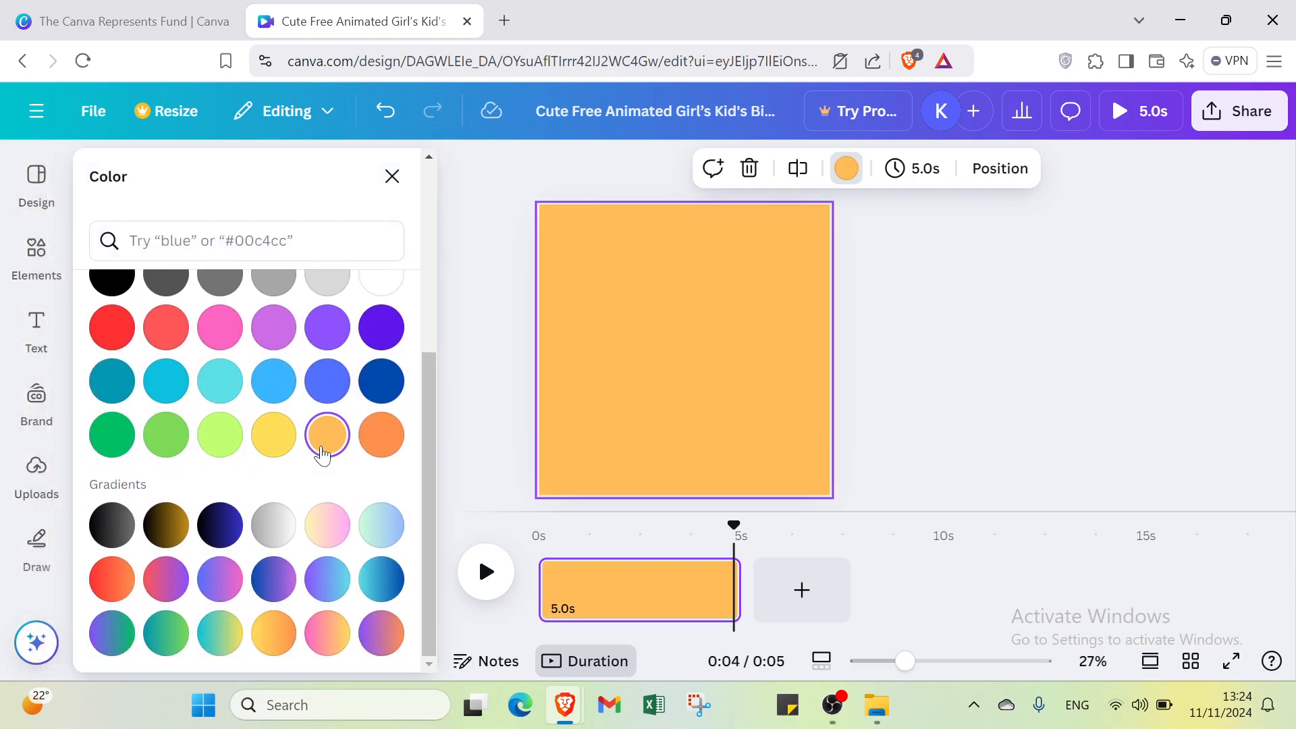
{"action": "left_click", "coordinate": [272, 449]}
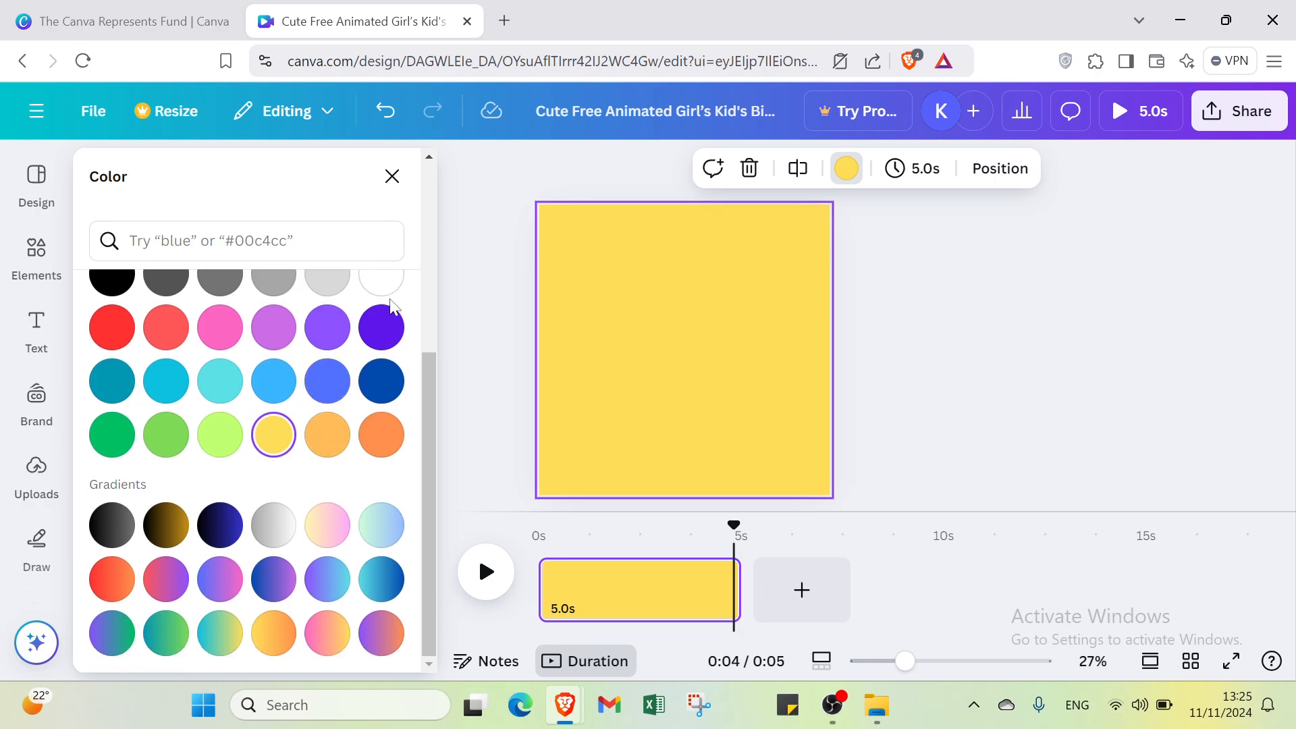
{"action": "scroll", "coordinate": [392, 305], "scroll_direction": "up", "scroll_amount": 2}
{"action": "left_click", "coordinate": [337, 424]}
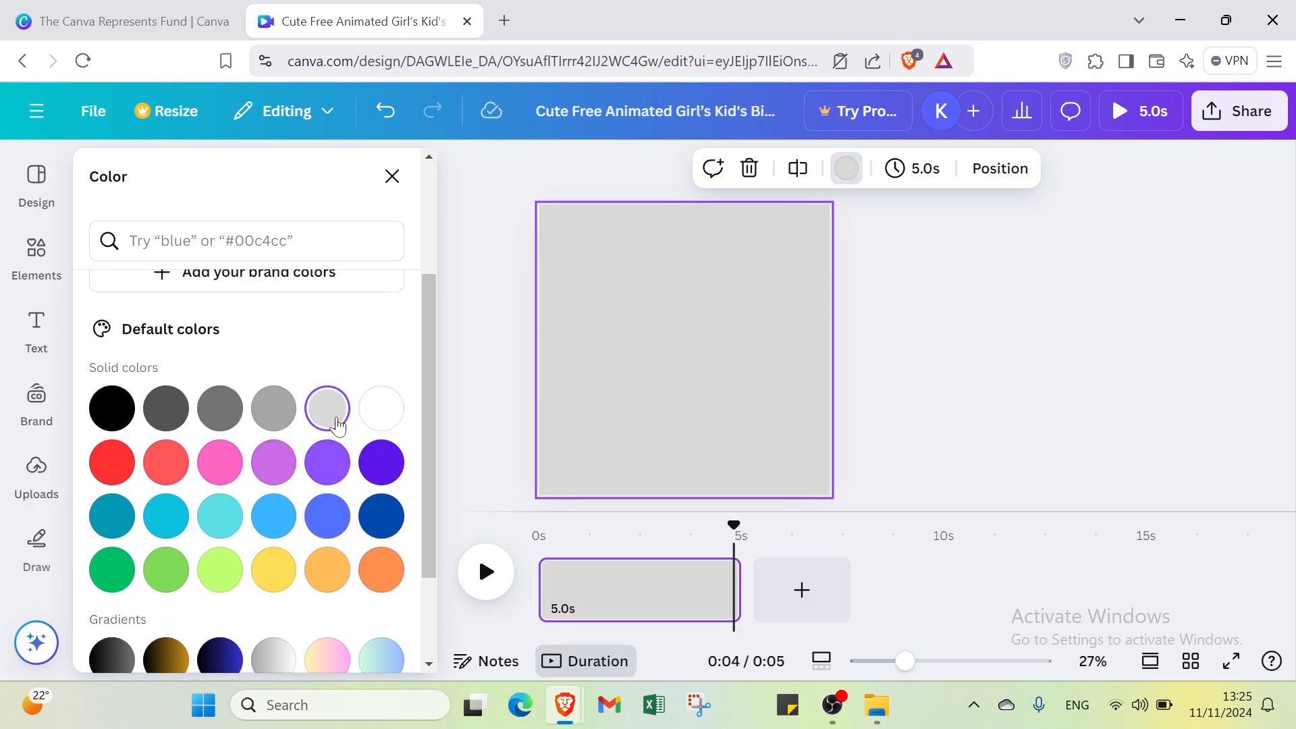
{"action": "left_click", "coordinate": [392, 176]}
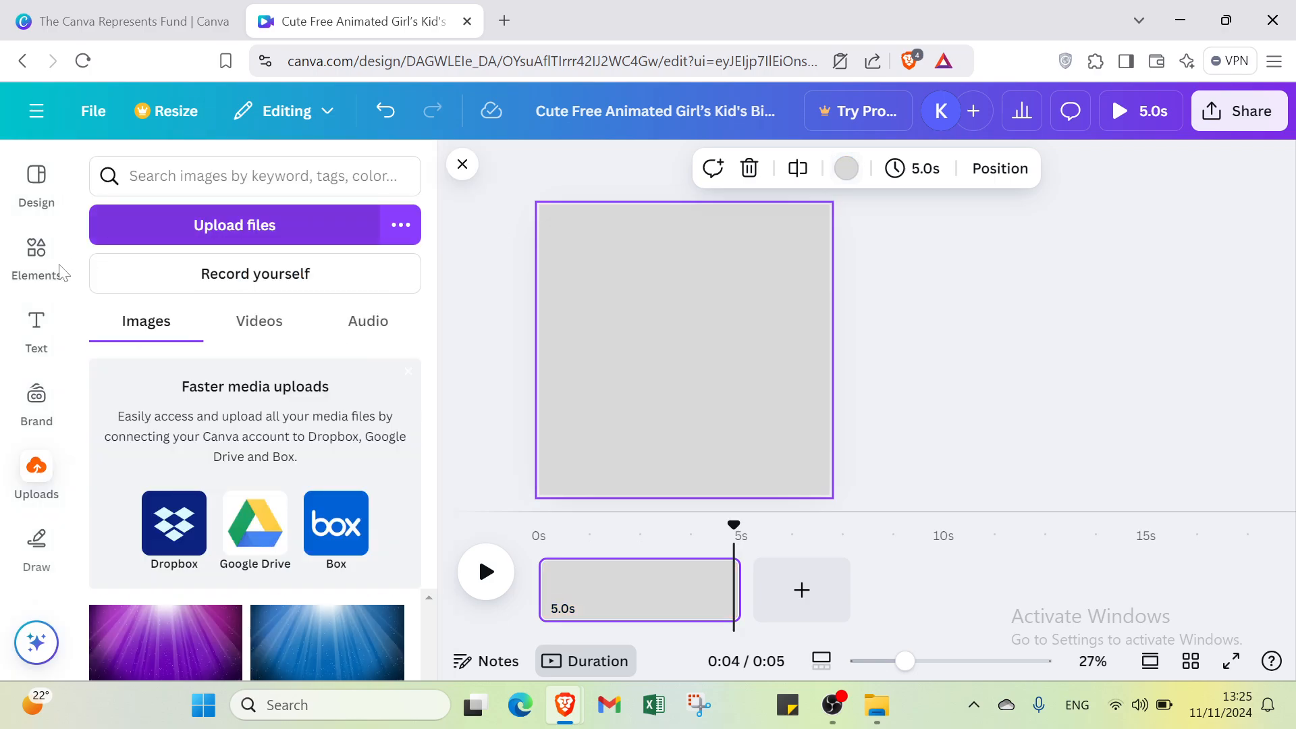
Step: Search the elements library for "birthday"
{"action": "left_click", "coordinate": [39, 265]}
{"action": "left_click", "coordinate": [253, 175]}
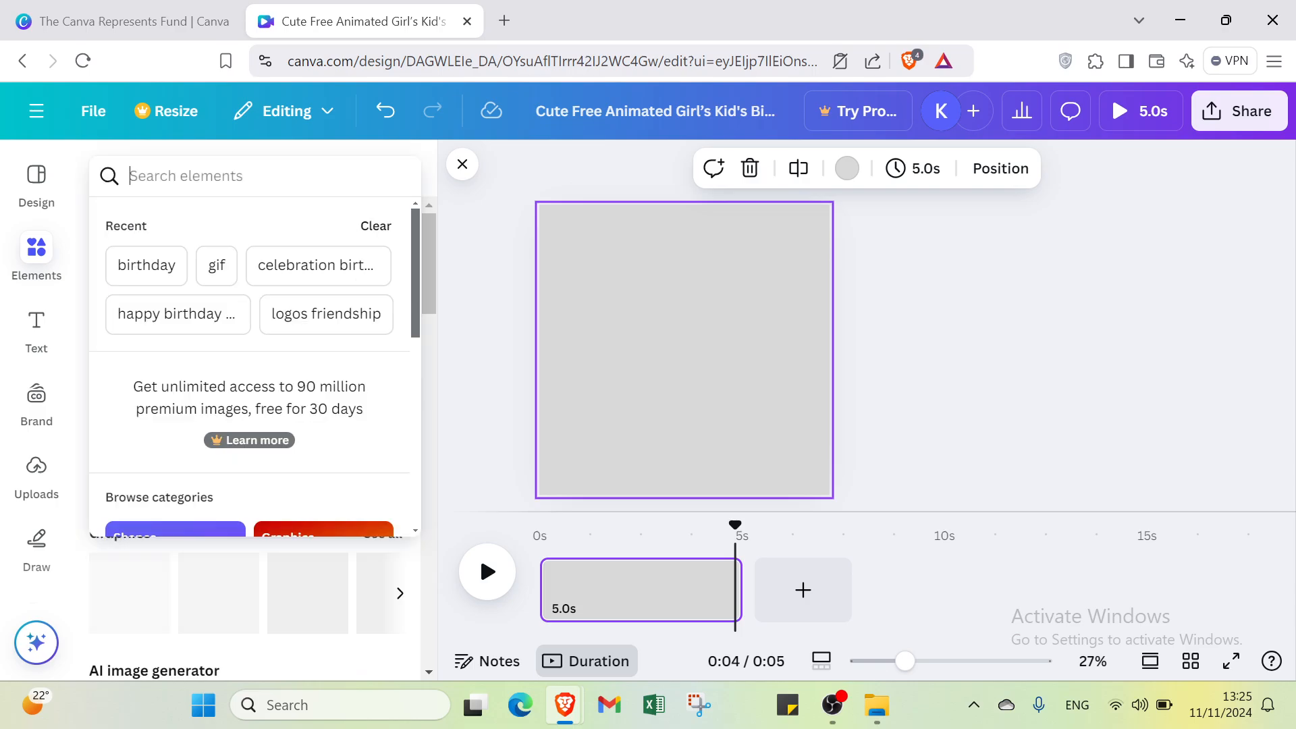
{"action": "type", "text": "birtd"}
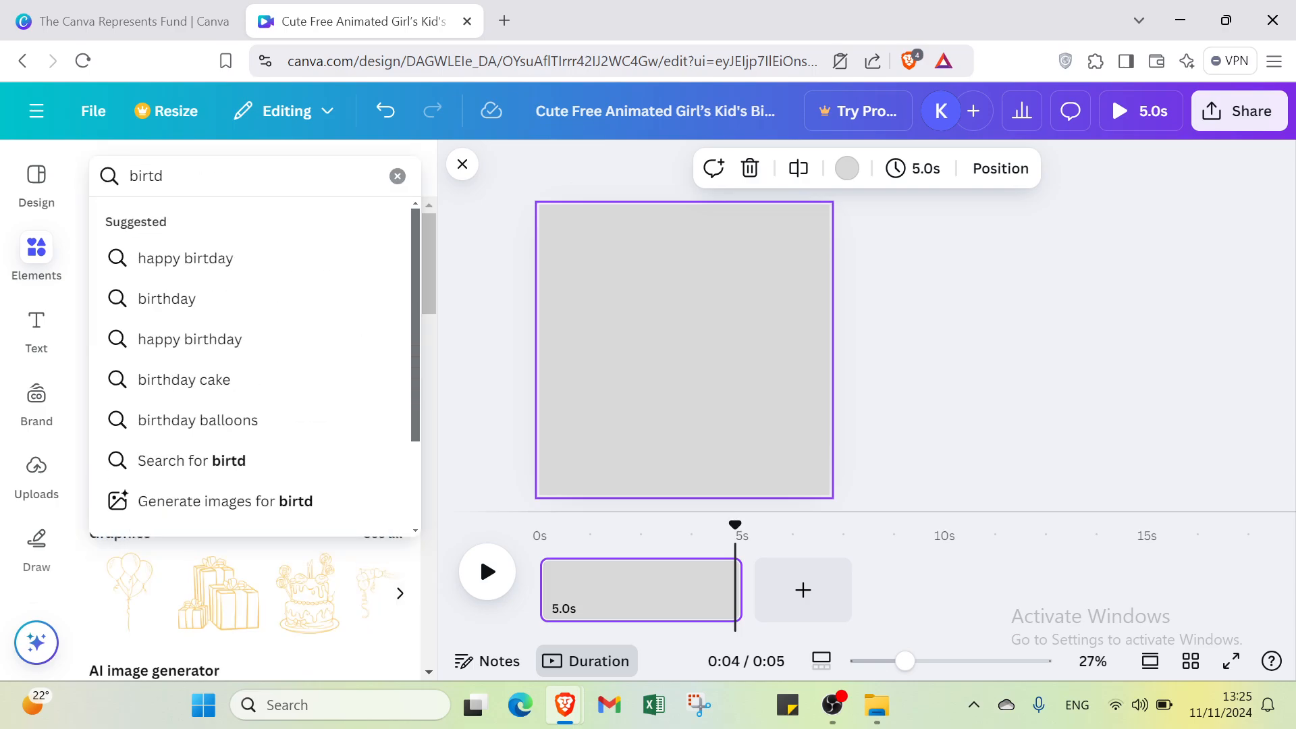
{"action": "key", "text": "BackSpace"}
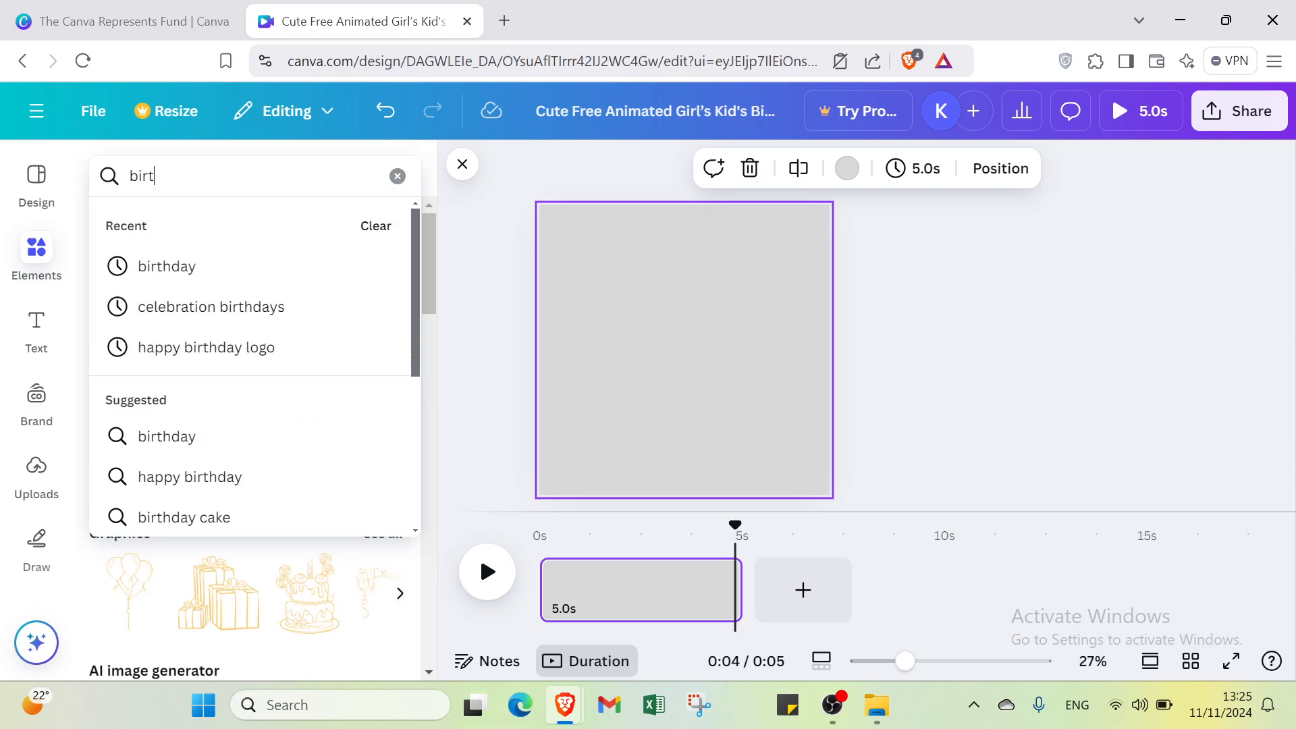
{"action": "type", "text": "hday"}
{"action": "key", "text": "Return"}
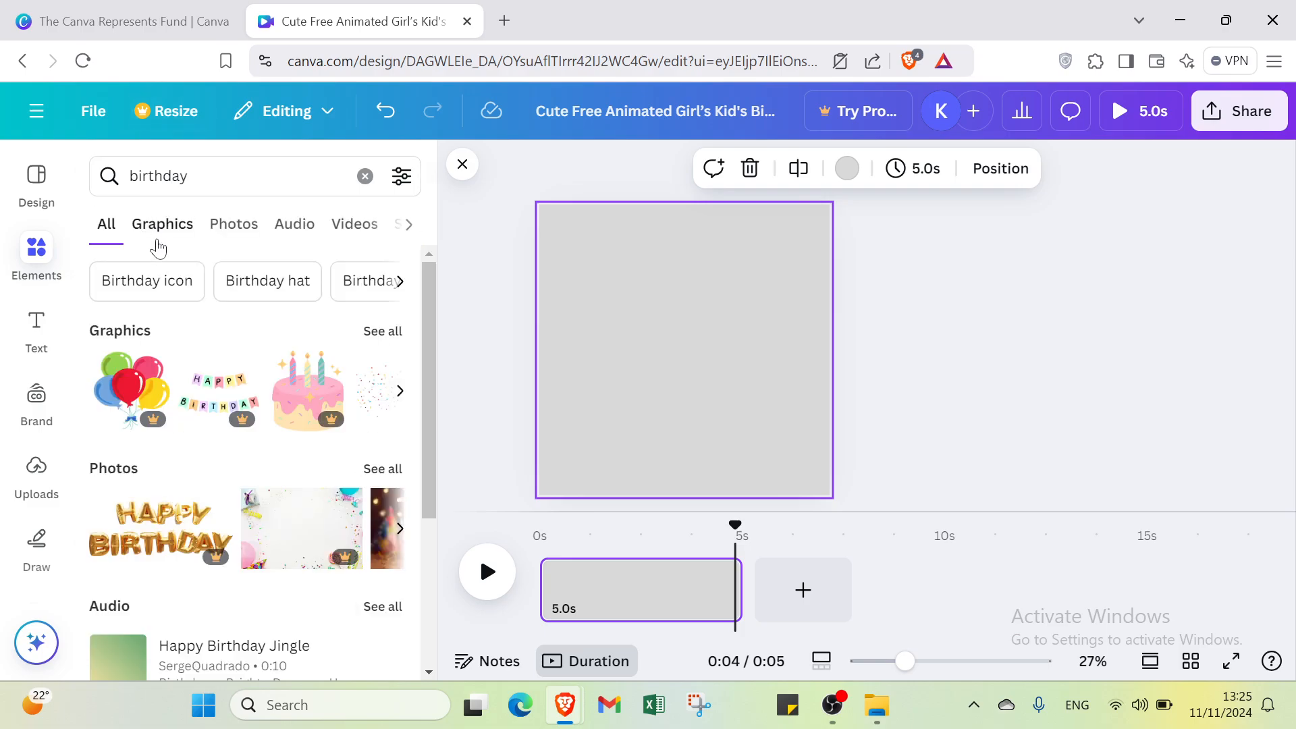
Step: Add the free 5.0s falling gold confetti clip on black from the birthday video results to the page
{"action": "left_click", "coordinate": [351, 224]}
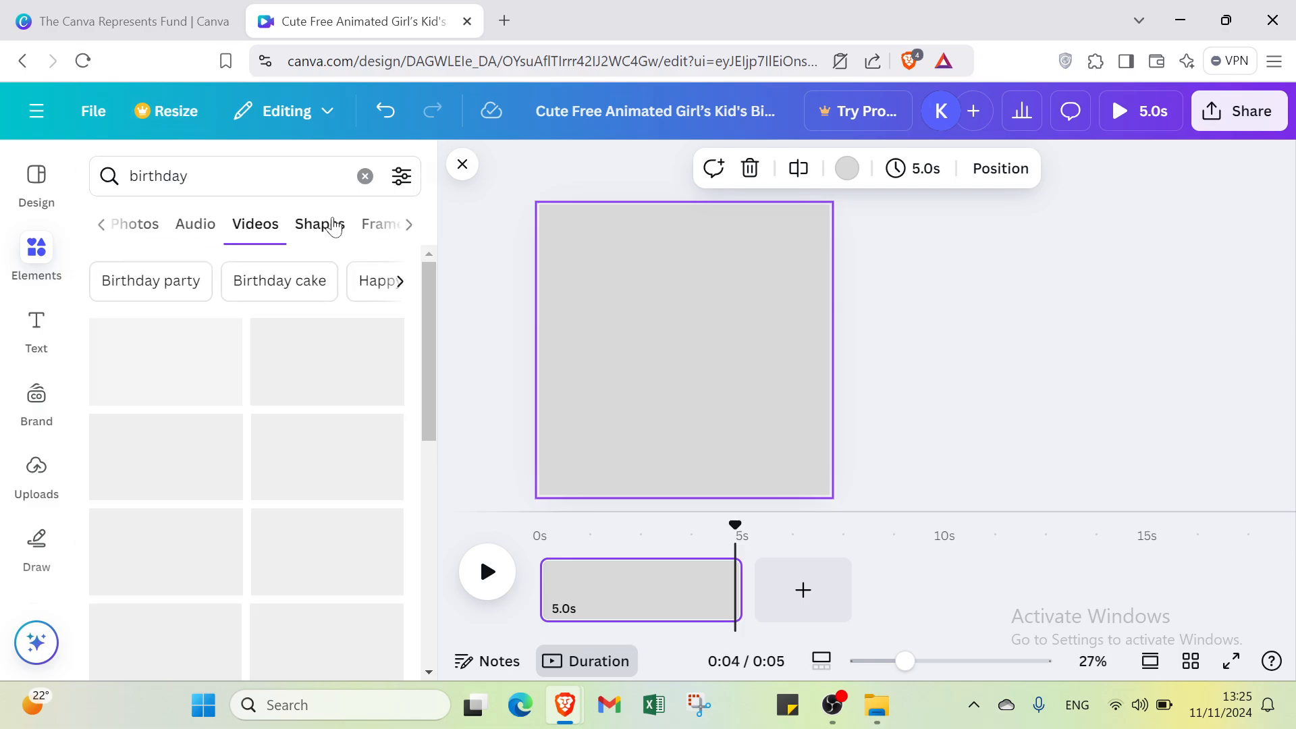
{"action": "scroll", "coordinate": [243, 418], "scroll_direction": "down", "scroll_amount": 5}
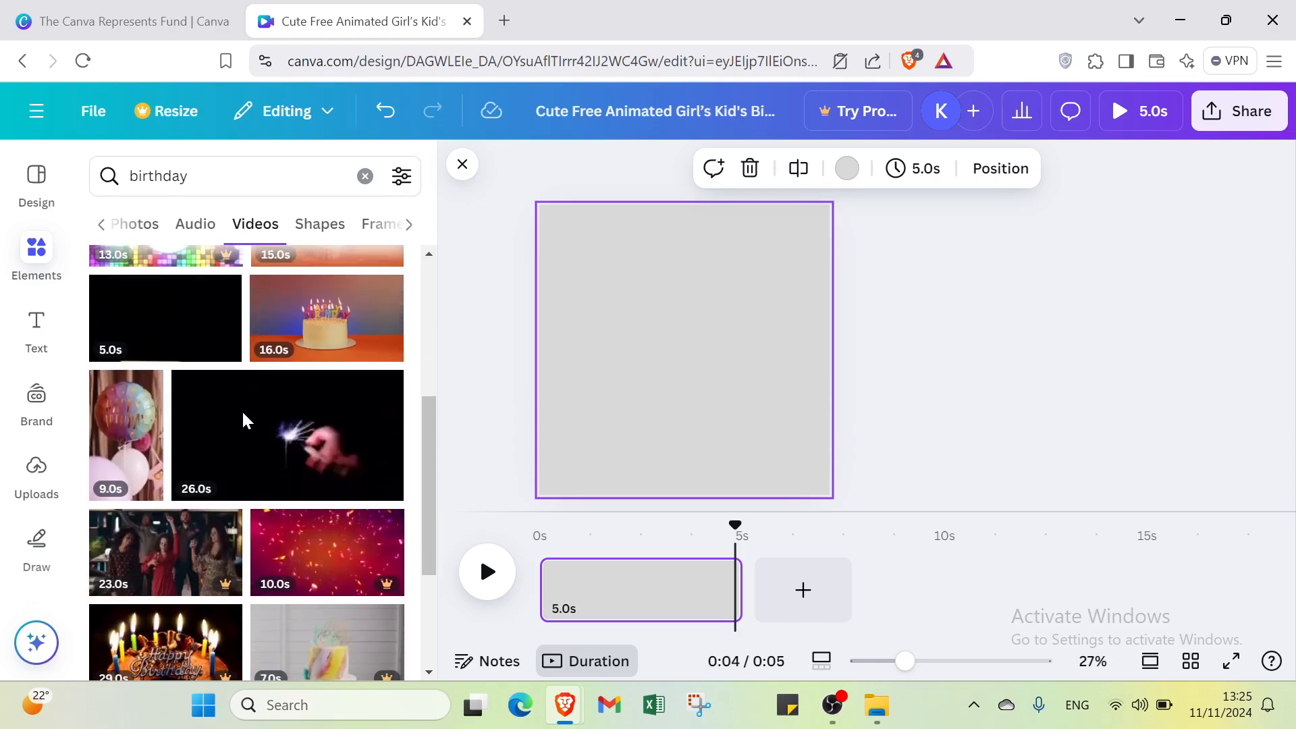
{"action": "left_click", "coordinate": [196, 323]}
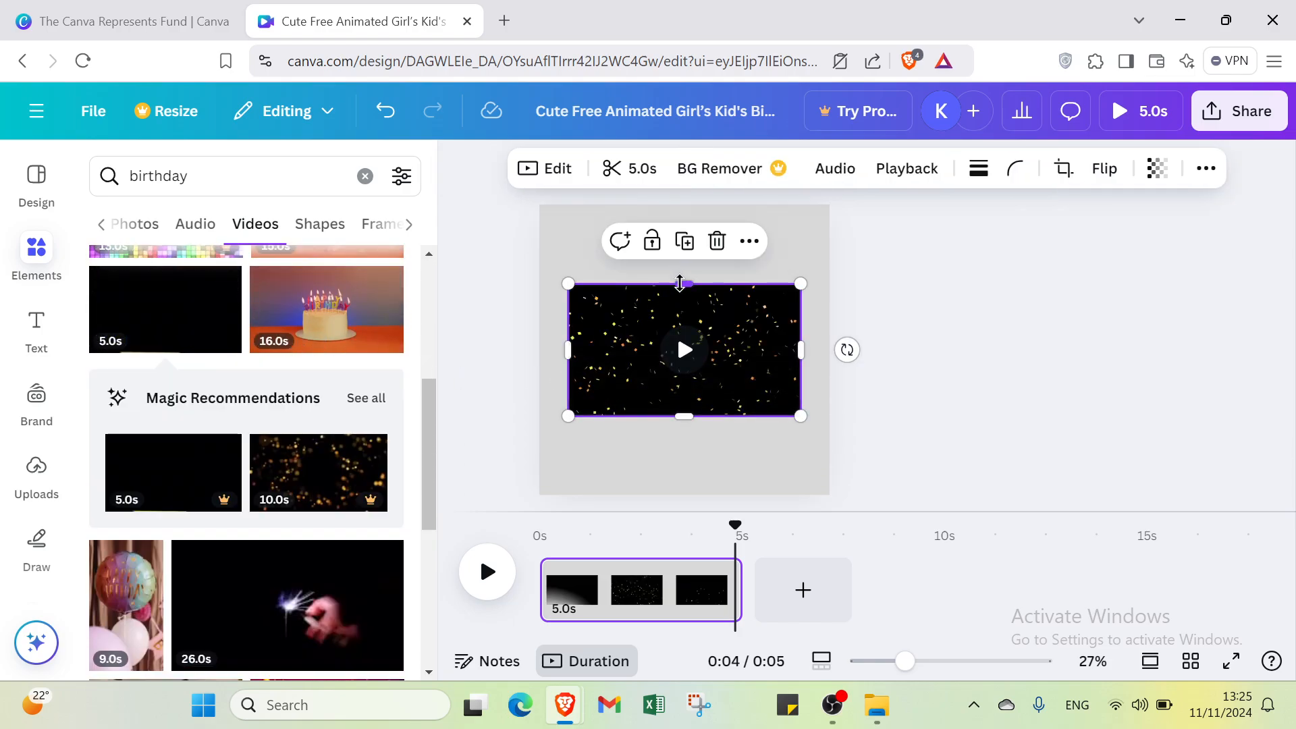
Step: Stretch the confetti video on all four sides until it covers the whole page
{"action": "left_click_drag", "start_coordinate": [683, 283], "coordinate": [676, 204]}
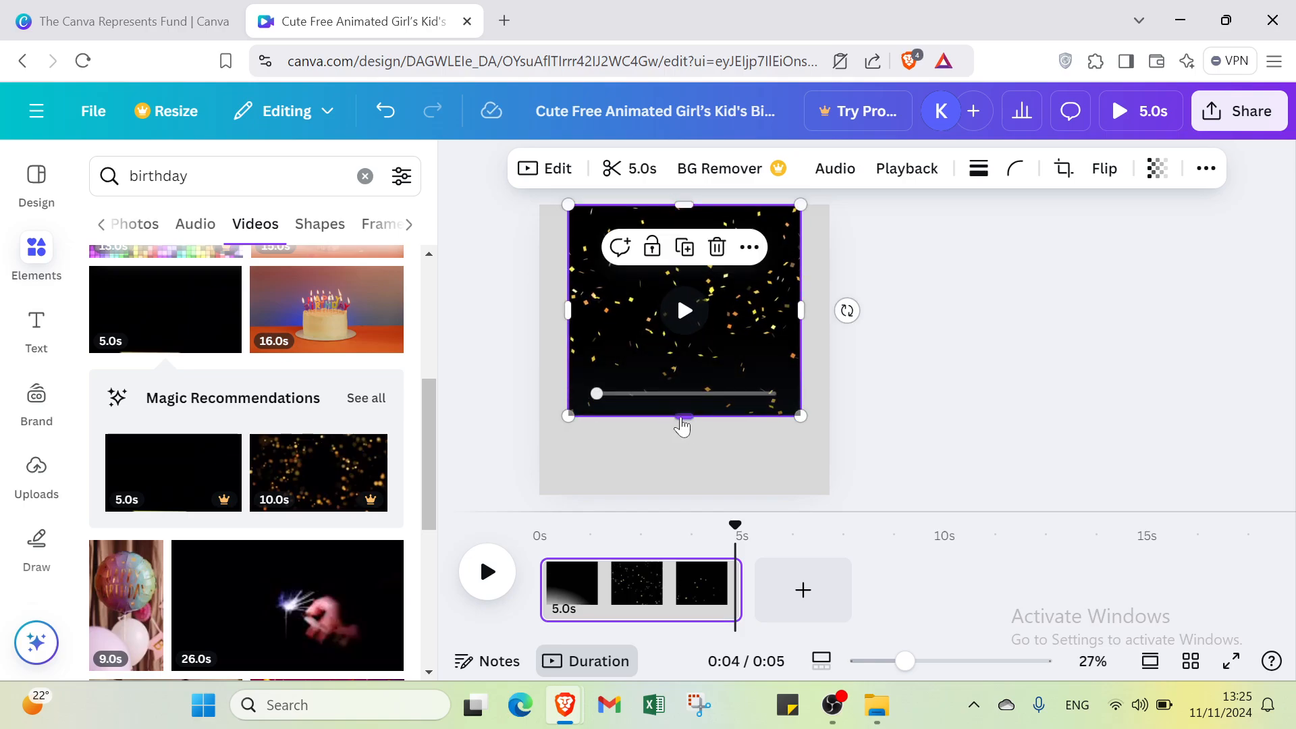
{"action": "left_click_drag", "start_coordinate": [672, 416], "coordinate": [681, 490]}
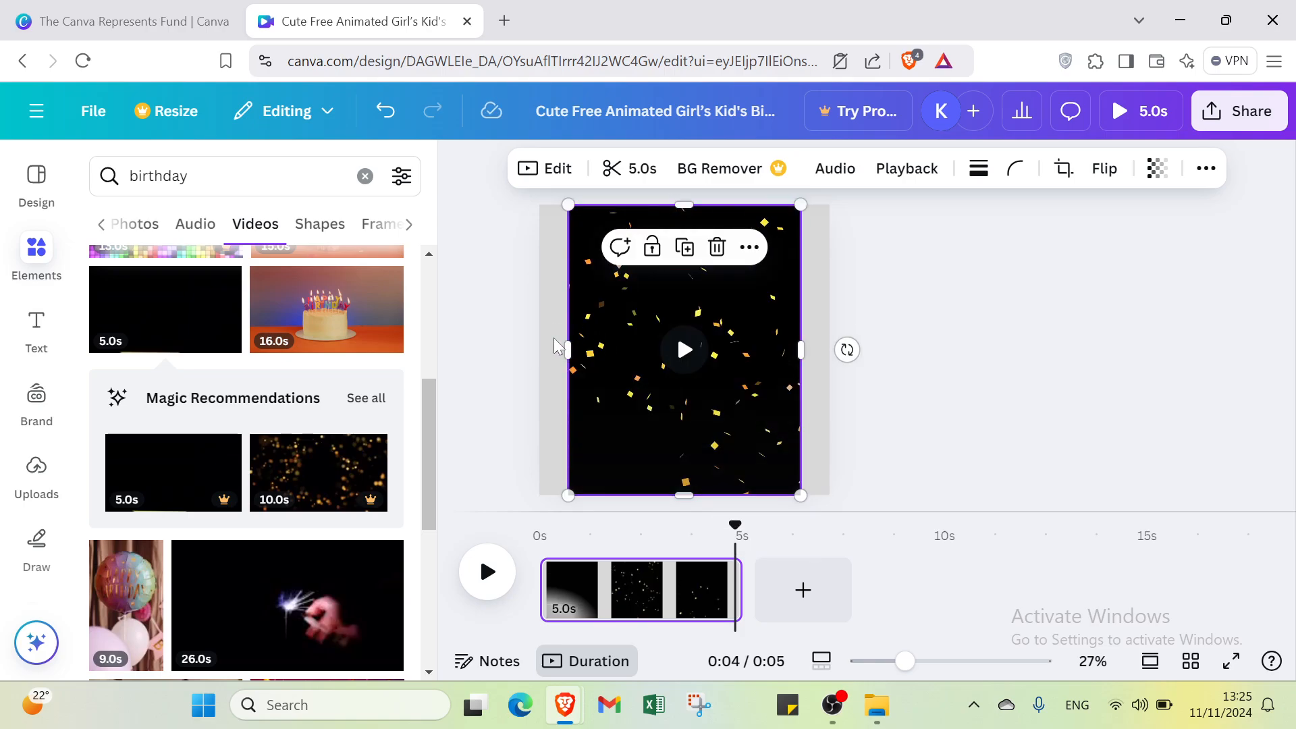
{"action": "left_click_drag", "start_coordinate": [555, 348], "coordinate": [539, 349]}
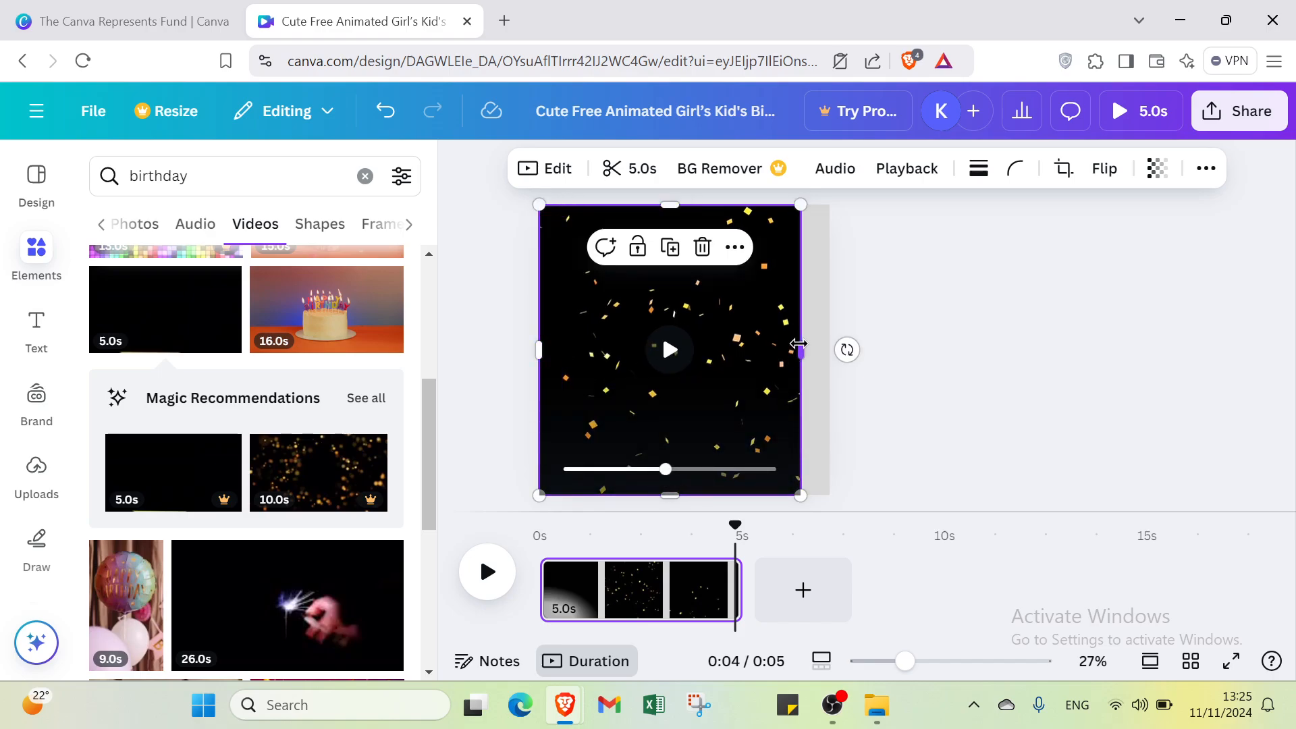
{"action": "left_click_drag", "start_coordinate": [800, 350], "coordinate": [829, 337]}
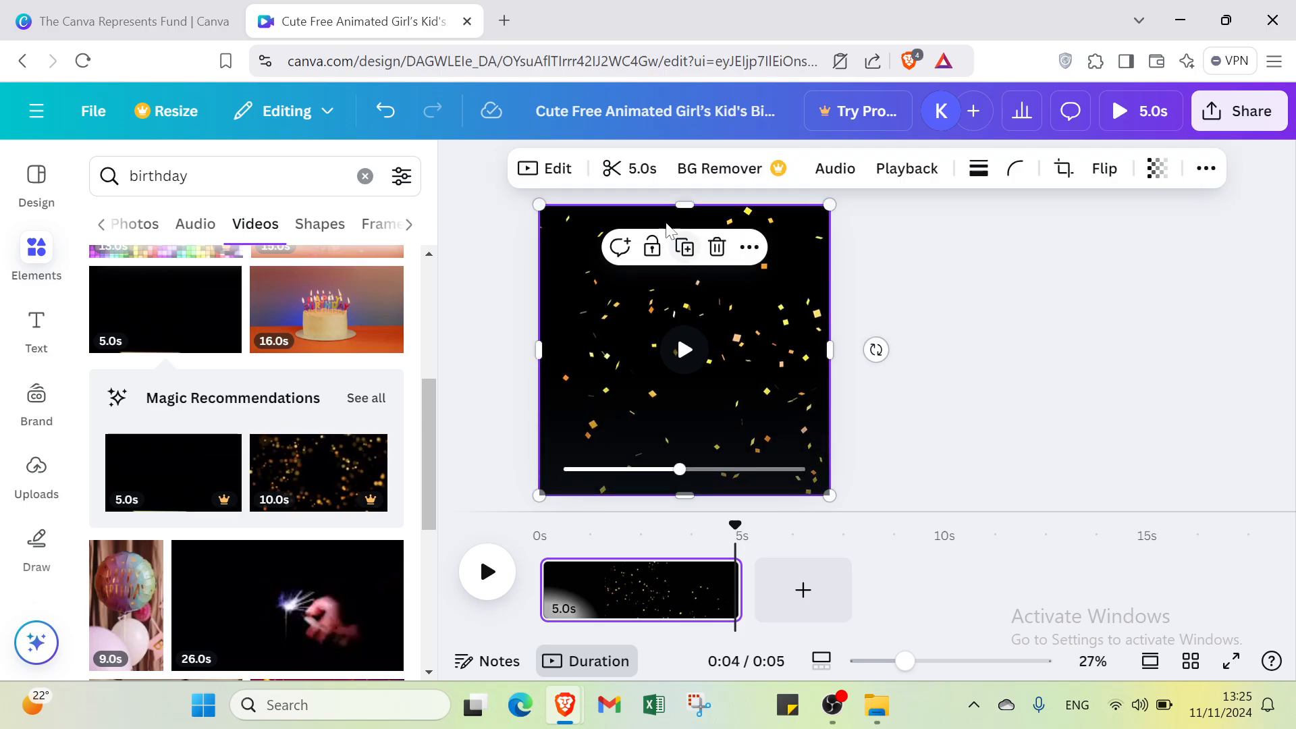
Step: Preview the confetti video in its trim view, leave the trim and deselect the video
{"action": "left_click", "coordinate": [650, 179]}
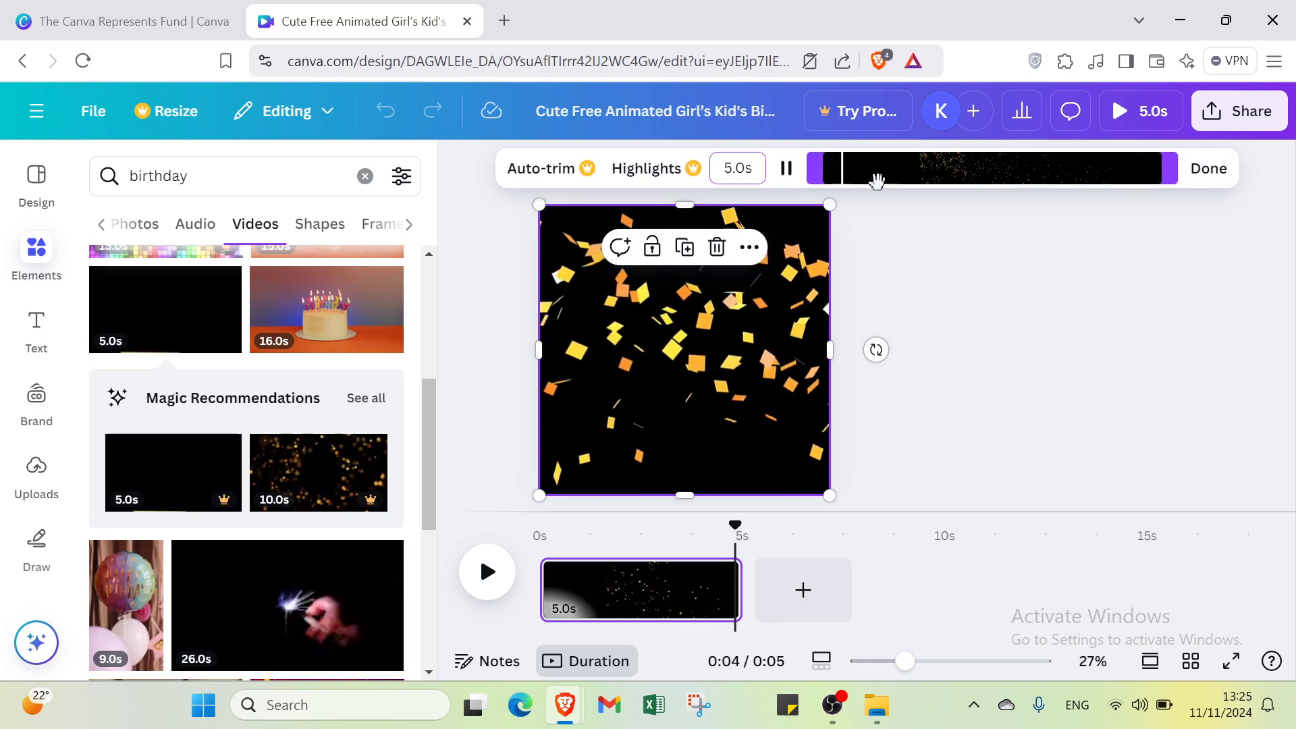
{"action": "left_click", "coordinate": [1205, 184]}
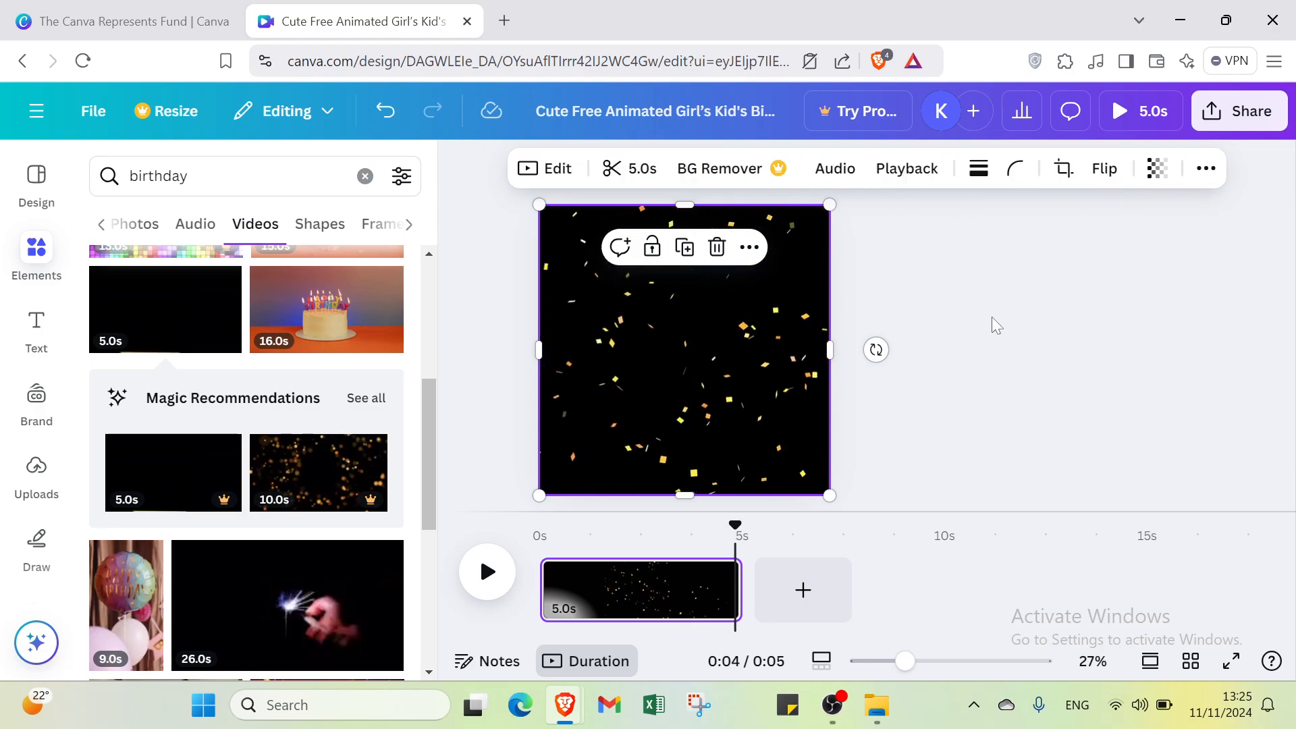
{"action": "left_click", "coordinate": [1032, 321]}
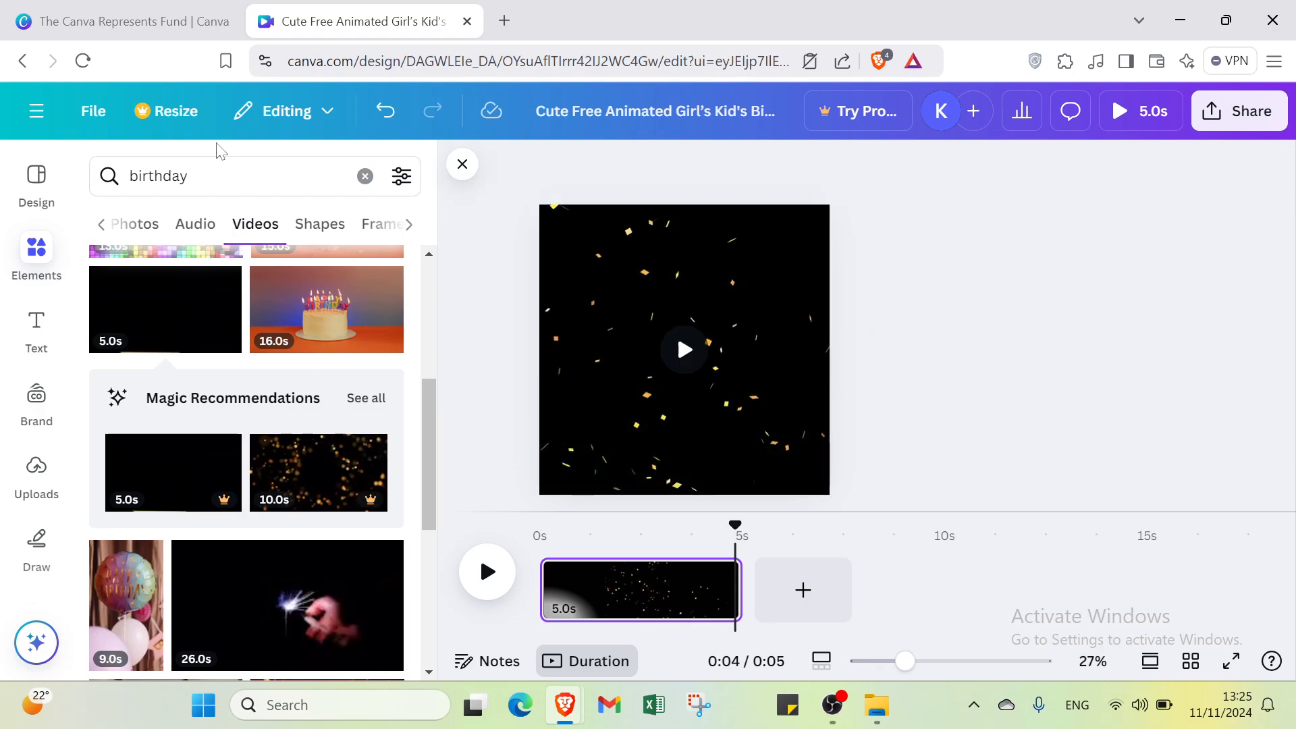
Step: Add the free multicolored triangle bunting from the birthday graphics and move it to the page's upper edge
{"action": "left_click", "coordinate": [101, 226]}
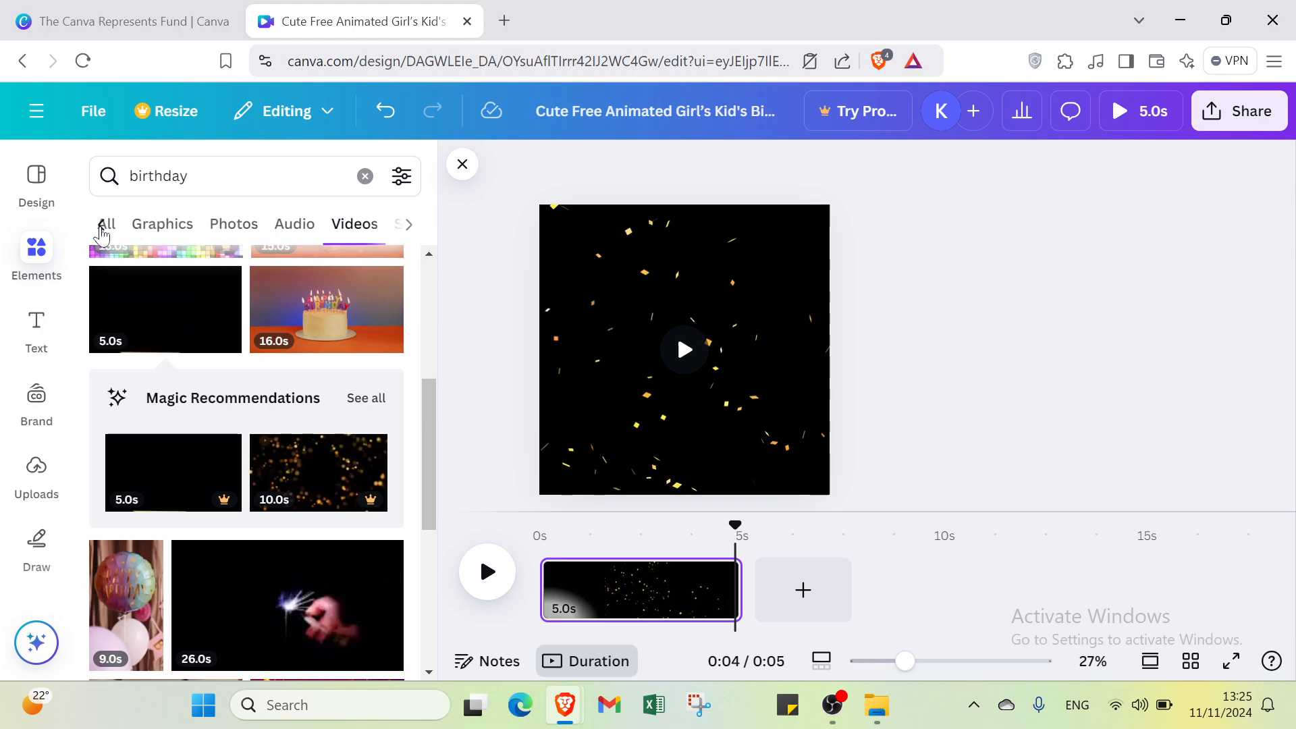
{"action": "left_click", "coordinate": [160, 226]}
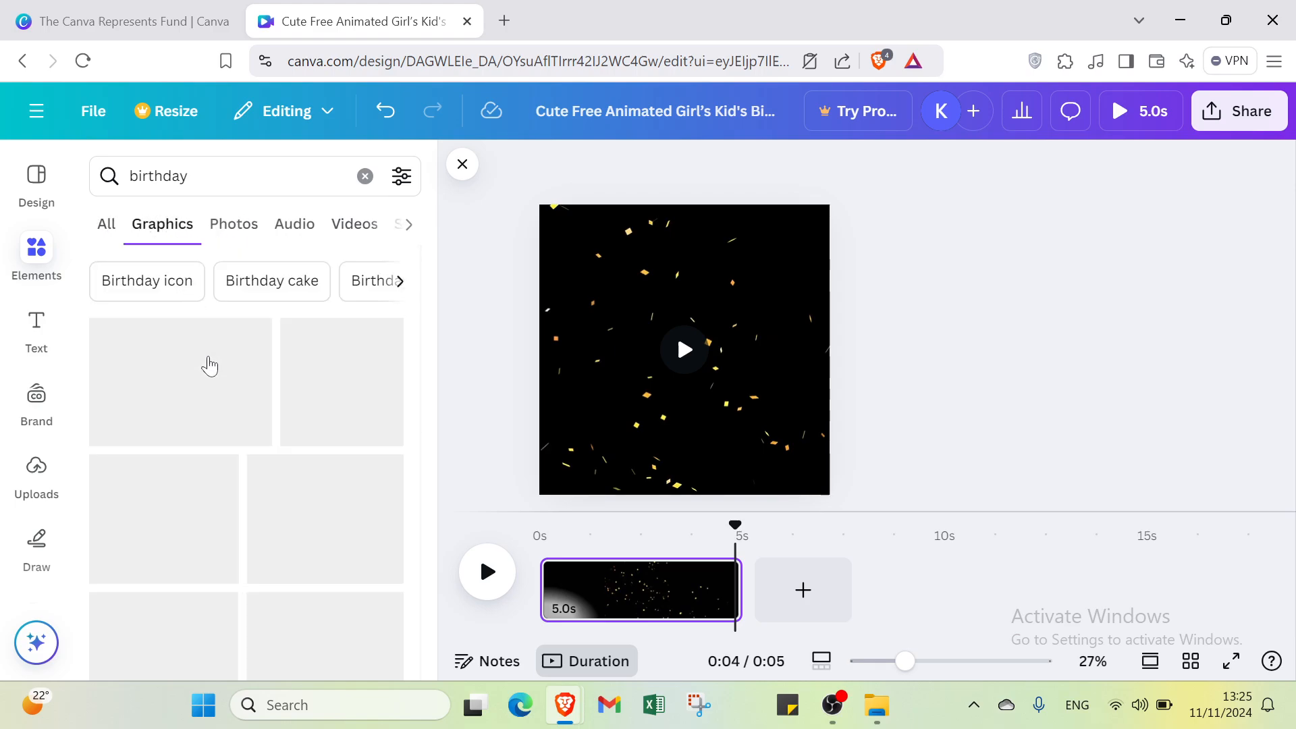
{"action": "scroll", "coordinate": [213, 447], "scroll_direction": "down", "scroll_amount": 3}
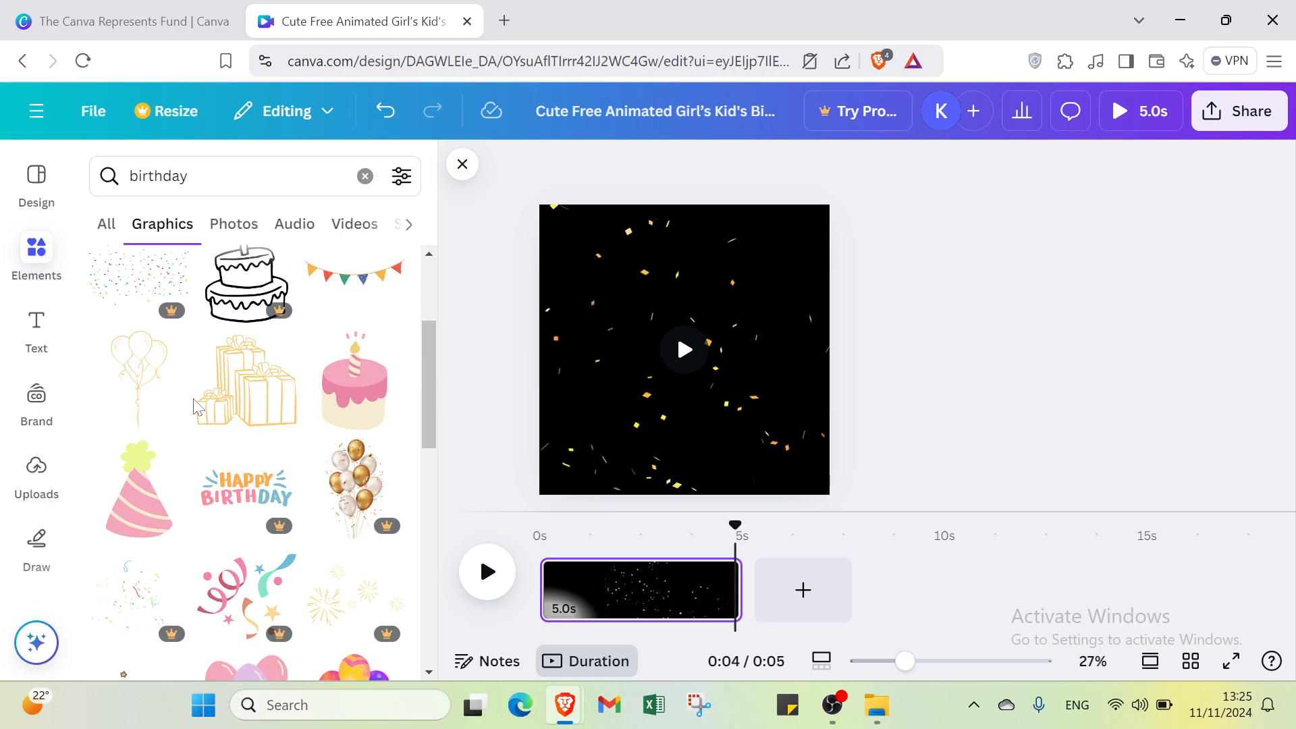
{"action": "scroll", "coordinate": [201, 415], "scroll_direction": "down", "scroll_amount": 5}
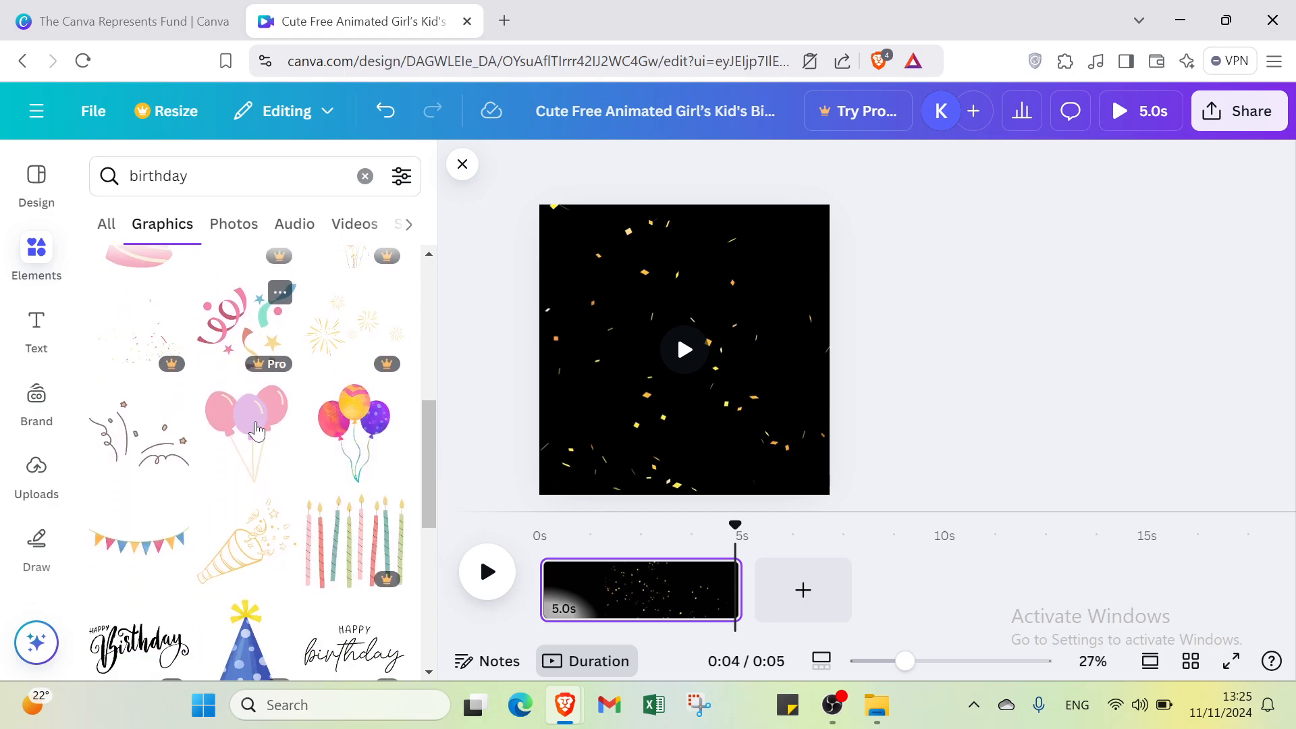
{"action": "scroll", "coordinate": [257, 430], "scroll_direction": "down", "scroll_amount": 3}
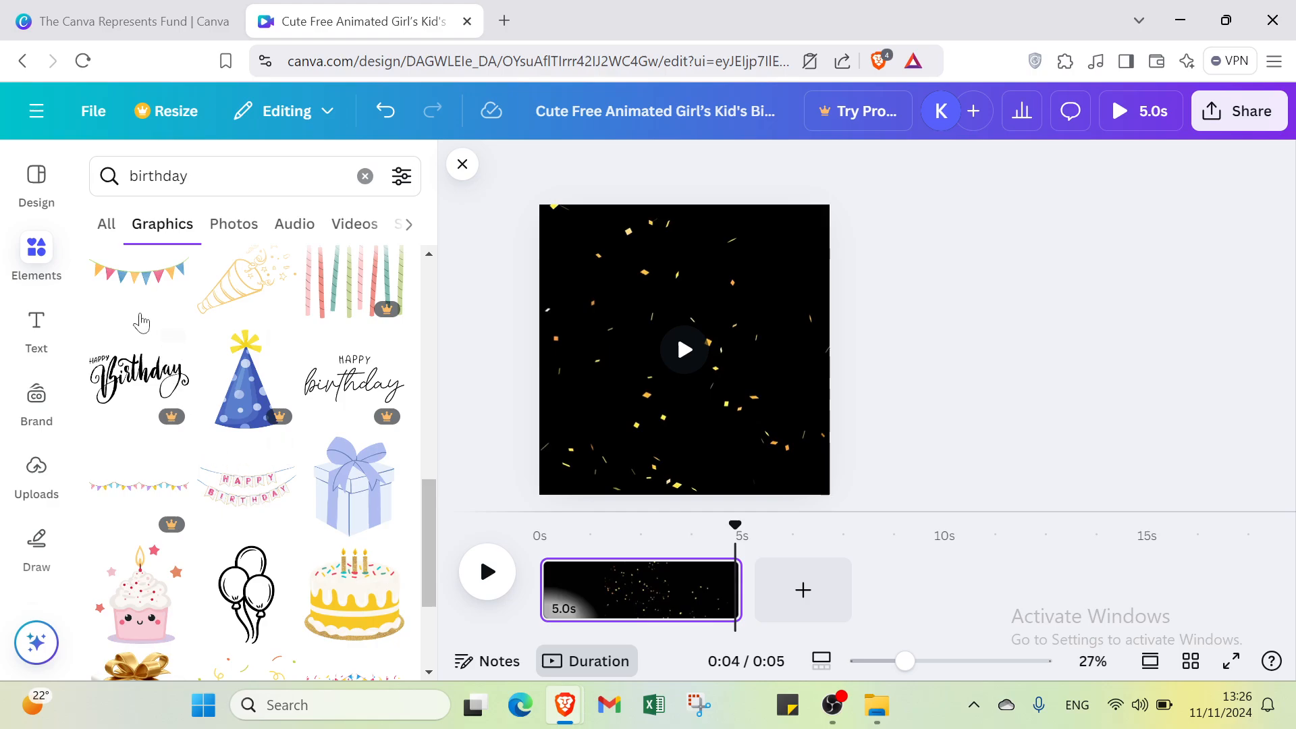
{"action": "left_click", "coordinate": [142, 293]}
{"action": "left_click", "coordinate": [913, 352]}
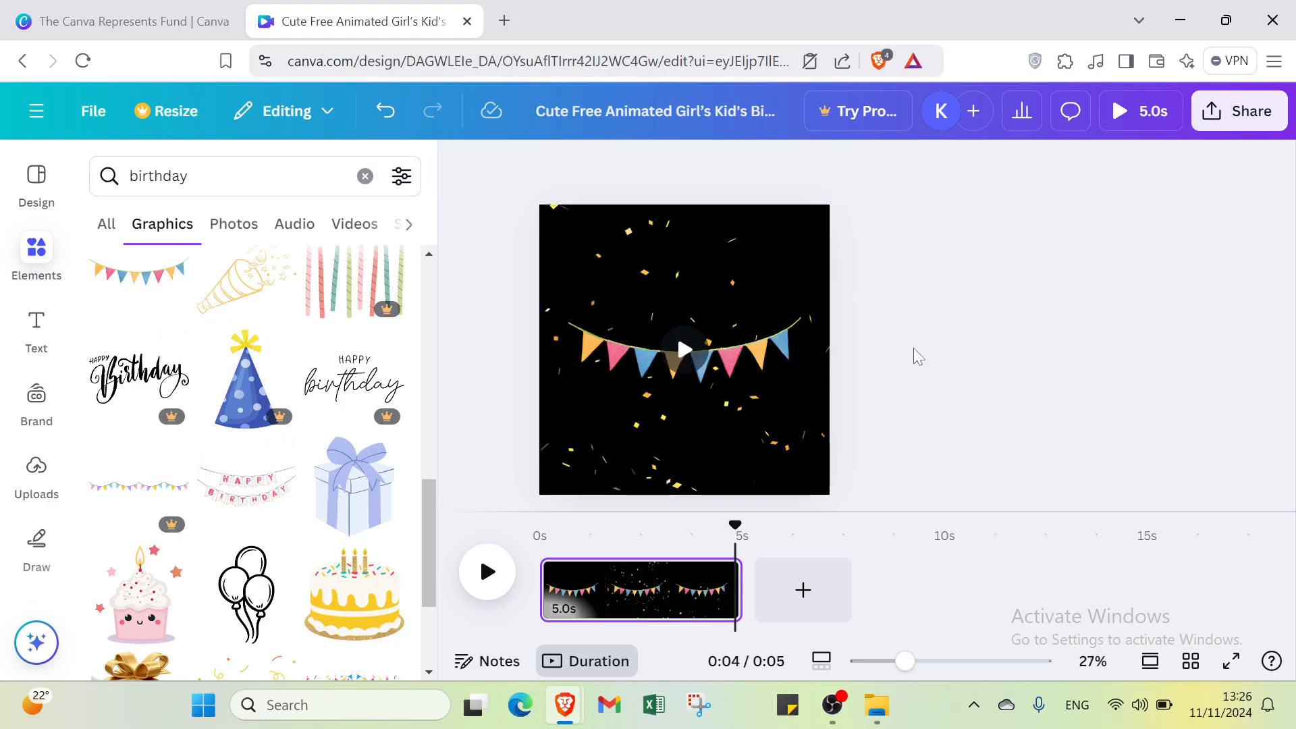
{"action": "left_click_drag", "start_coordinate": [758, 371], "coordinate": [750, 260]}
{"action": "key", "text": "Escape"}
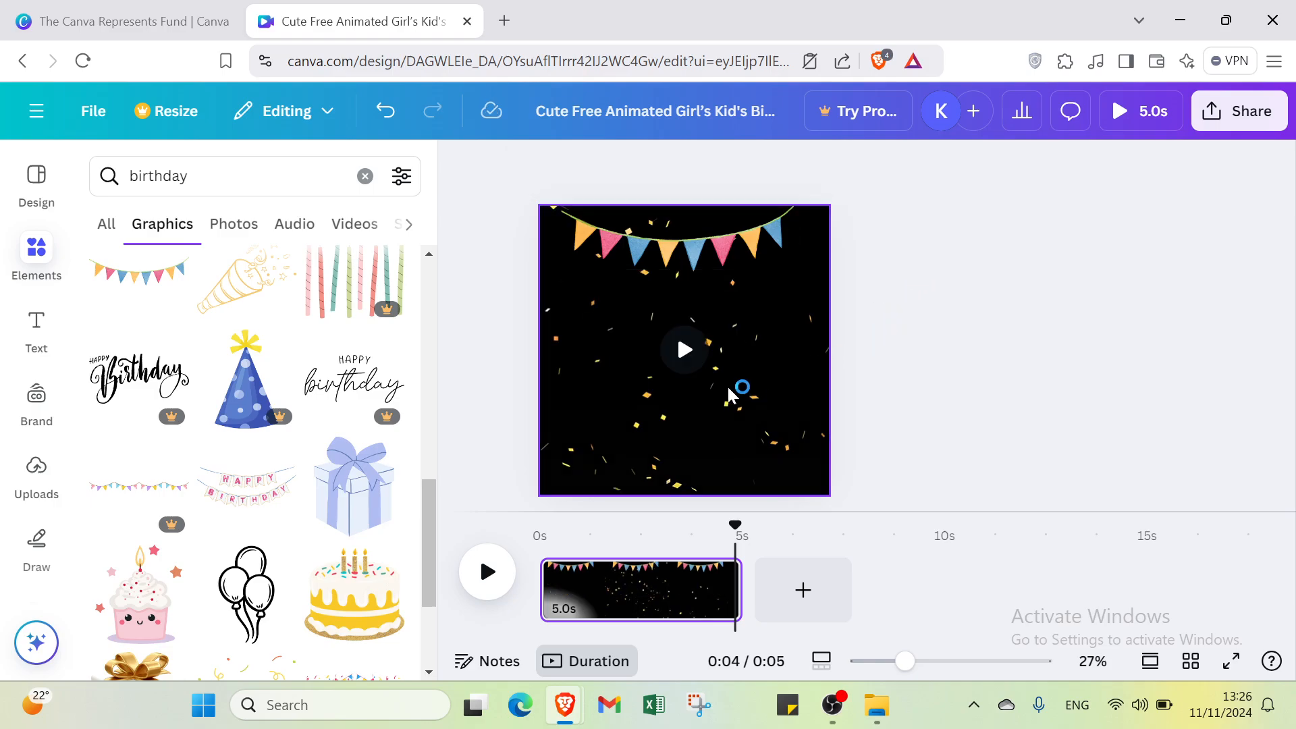
Step: Add the yellow birthday cake graphic with three candles, shrink it and position it below the bunting
{"action": "left_click", "coordinate": [373, 592]}
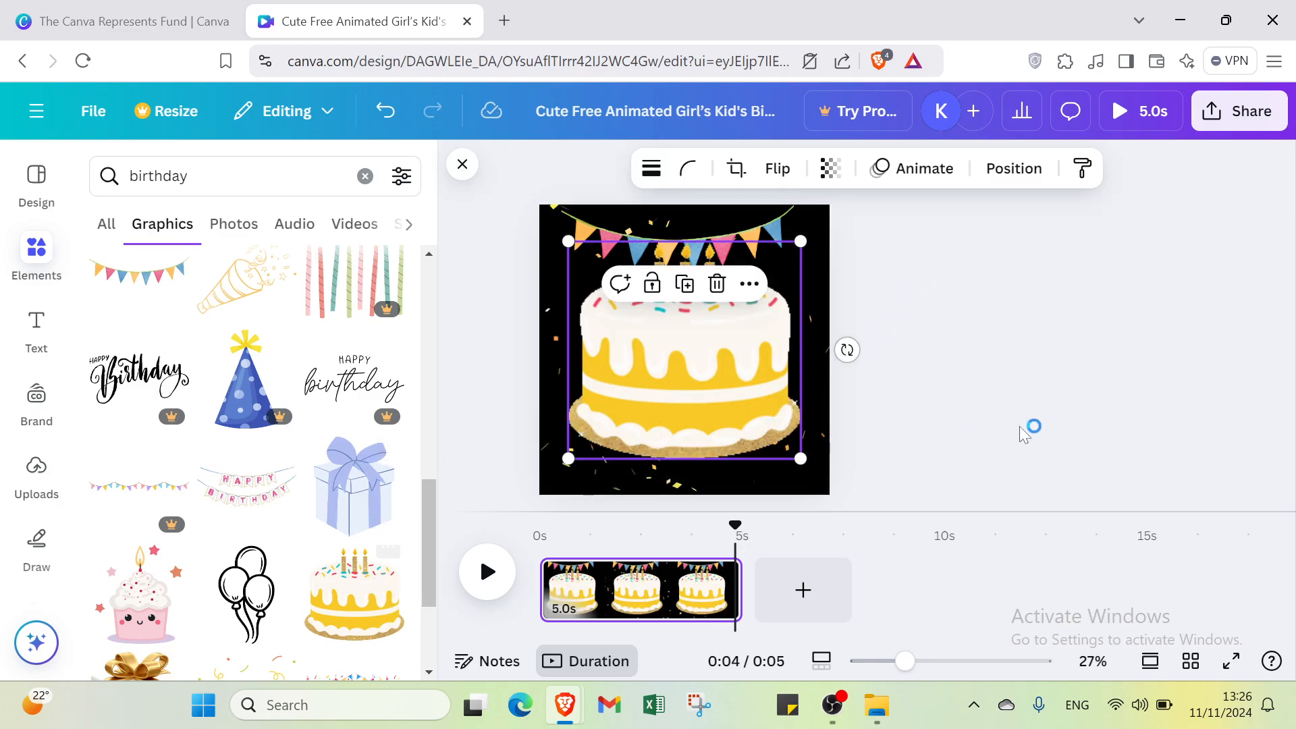
{"action": "left_click", "coordinate": [969, 419]}
{"action": "left_click", "coordinate": [571, 271]}
{"action": "left_click_drag", "start_coordinate": [568, 242], "coordinate": [557, 343]}
{"action": "left_click_drag", "start_coordinate": [743, 392], "coordinate": [707, 399]}
{"action": "left_click", "coordinate": [986, 367]}
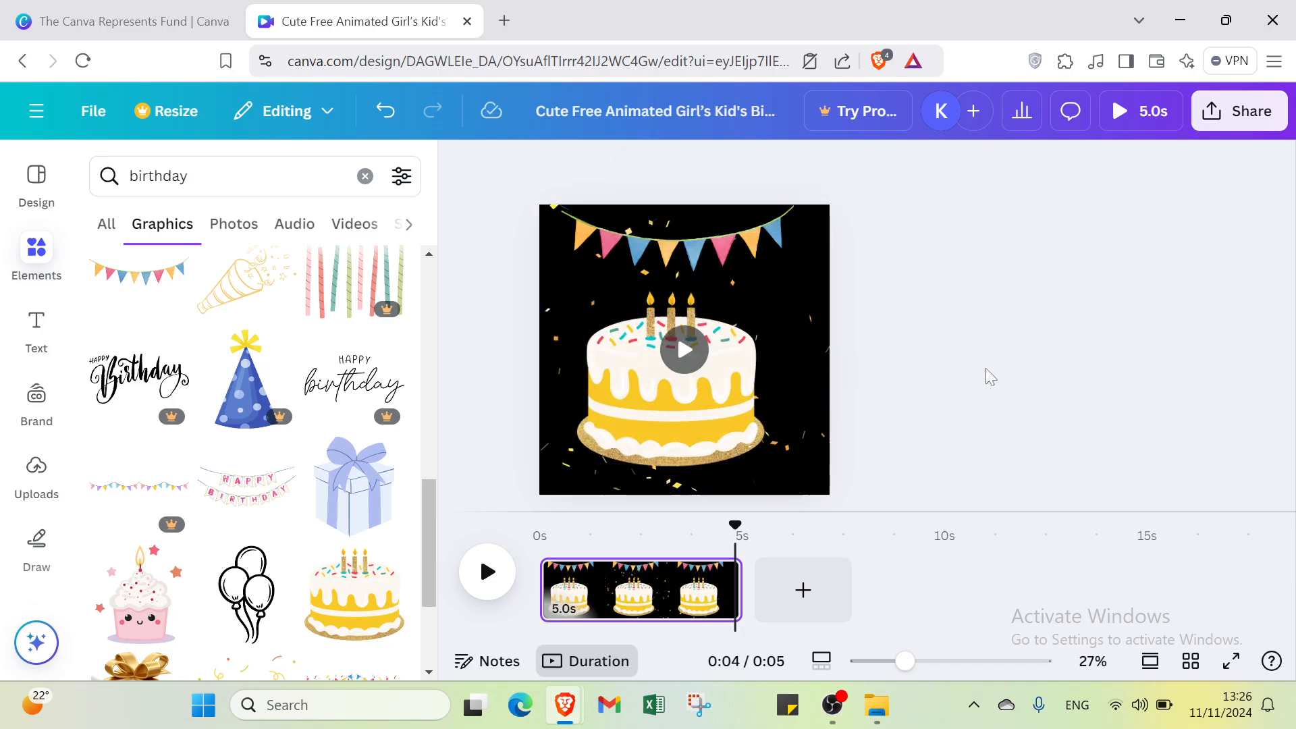
{"action": "mouse_move", "coordinate": [723, 349]}
{"action": "left_click_drag", "start_coordinate": [736, 391], "coordinate": [742, 390]}
{"action": "left_click", "coordinate": [942, 384]}
Step: Play the confetti video on the page, then shrink the cake further and center it below the bunting
{"action": "left_click", "coordinate": [685, 351]}
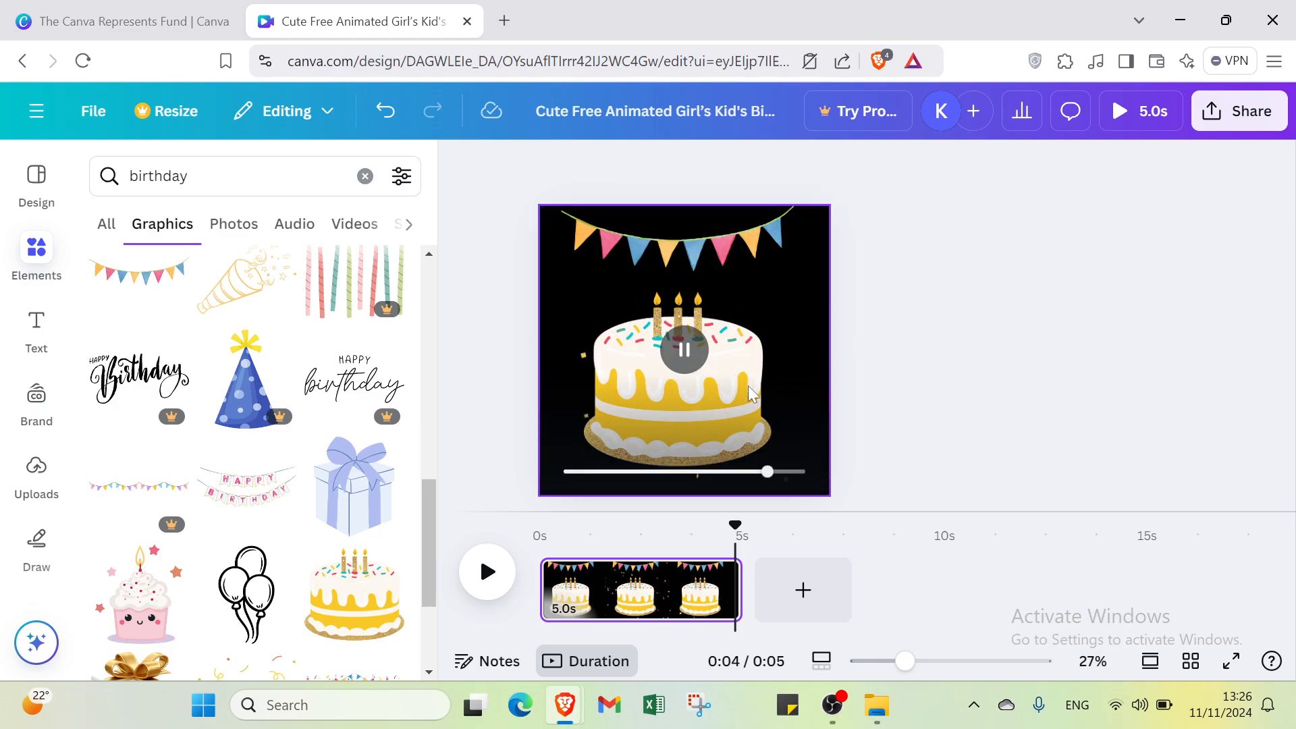
{"action": "left_click", "coordinate": [710, 410]}
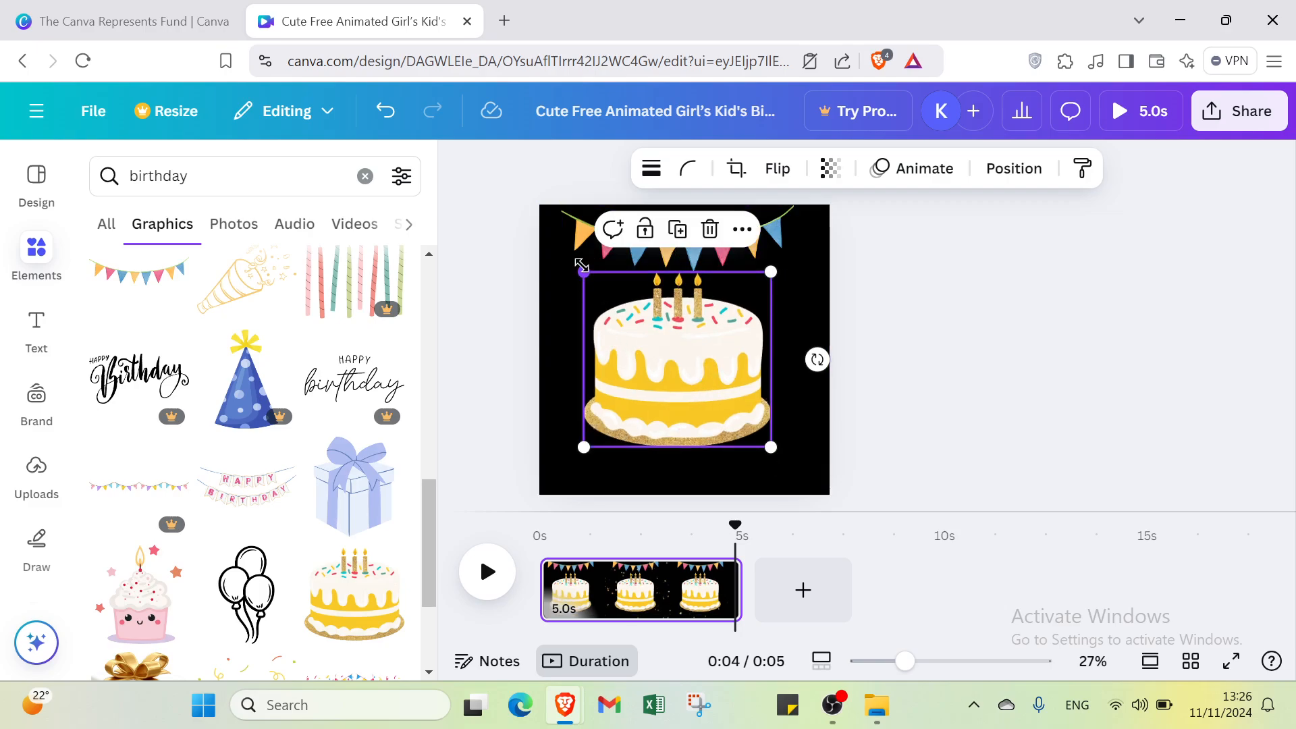
{"action": "left_click_drag", "start_coordinate": [581, 265], "coordinate": [618, 330]}
{"action": "left_click_drag", "start_coordinate": [726, 371], "coordinate": [699, 339]}
{"action": "left_click", "coordinate": [944, 368]}
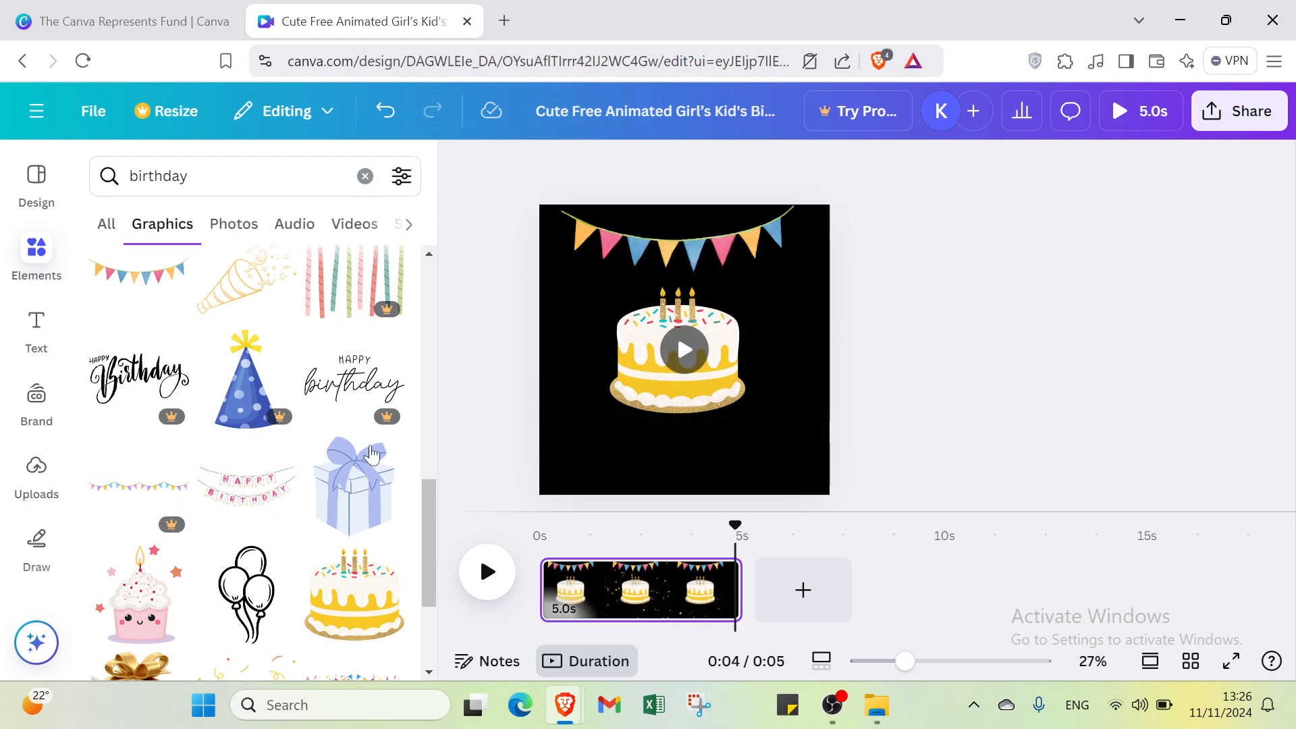
Step: Add a heading and a subheading, remove the heading, and move the subheading below the cake
{"action": "left_click", "coordinate": [41, 331]}
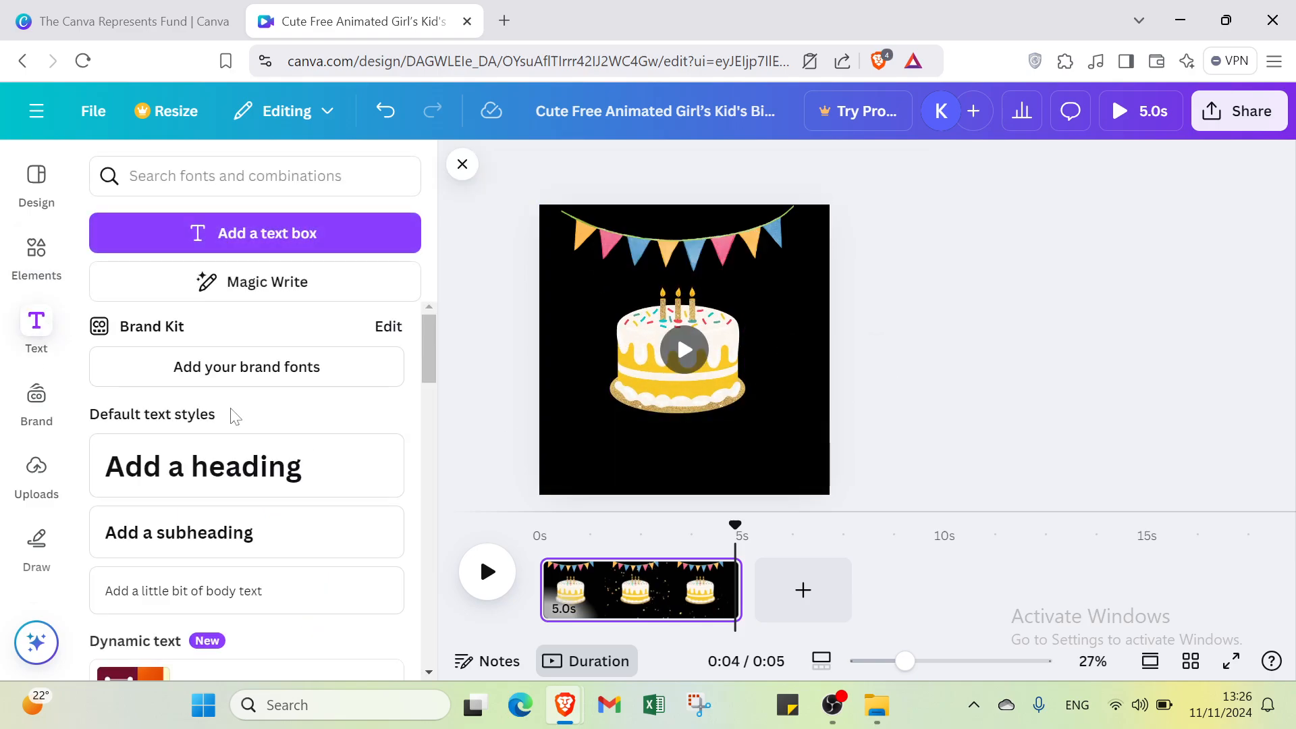
{"action": "left_click", "coordinate": [260, 468]}
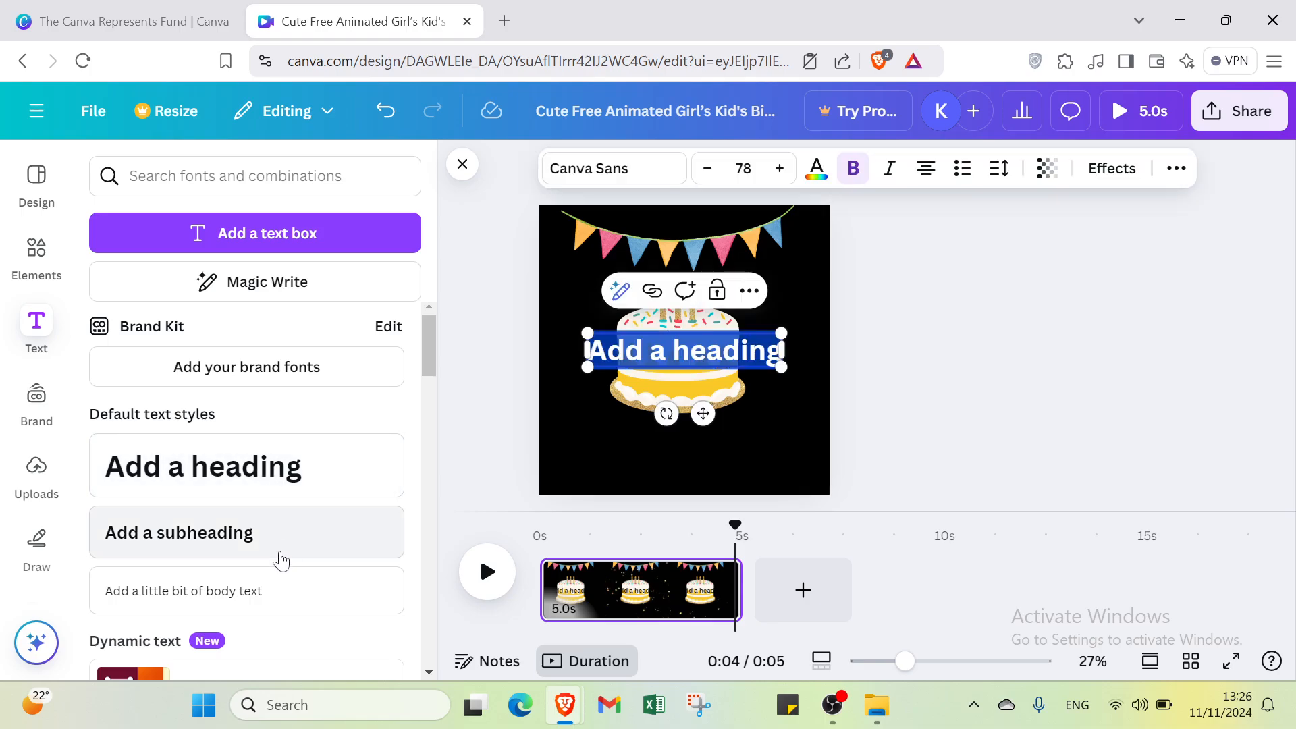
{"action": "left_click", "coordinate": [246, 548]}
{"action": "left_click", "coordinate": [634, 365]}
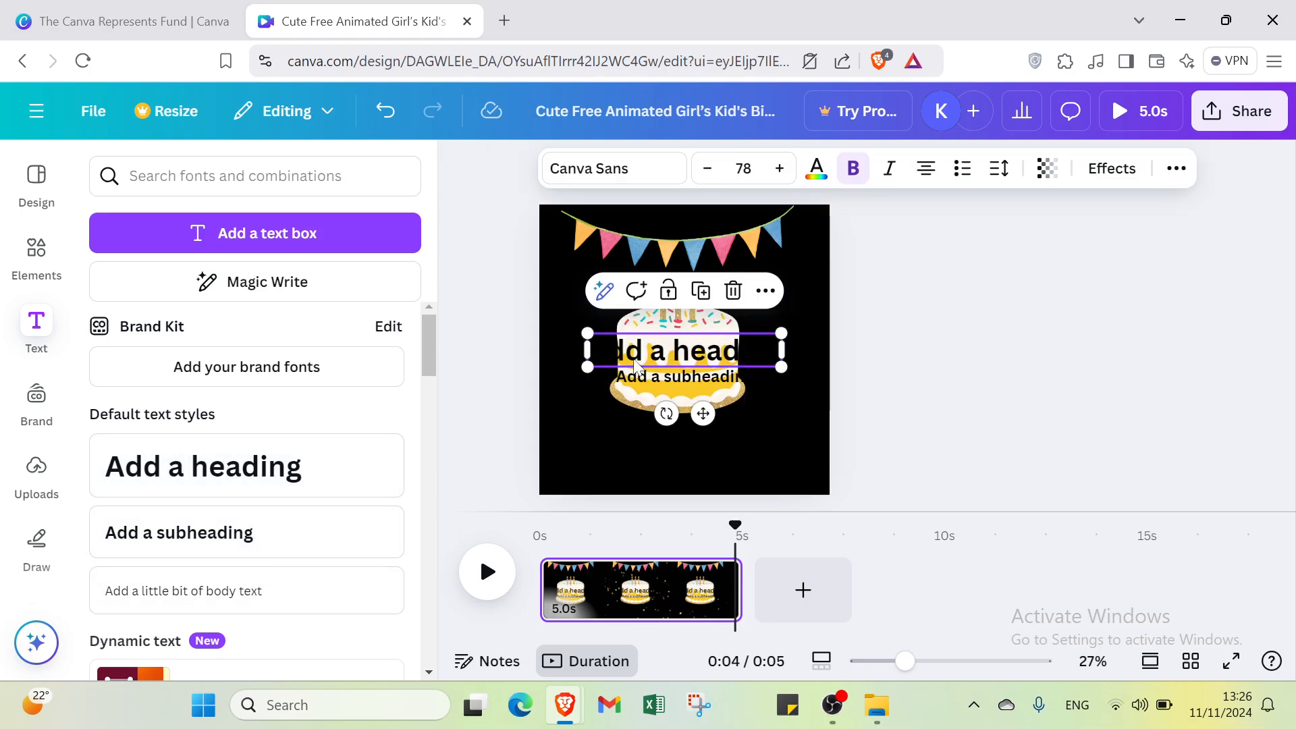
{"action": "left_click", "coordinate": [634, 376]}
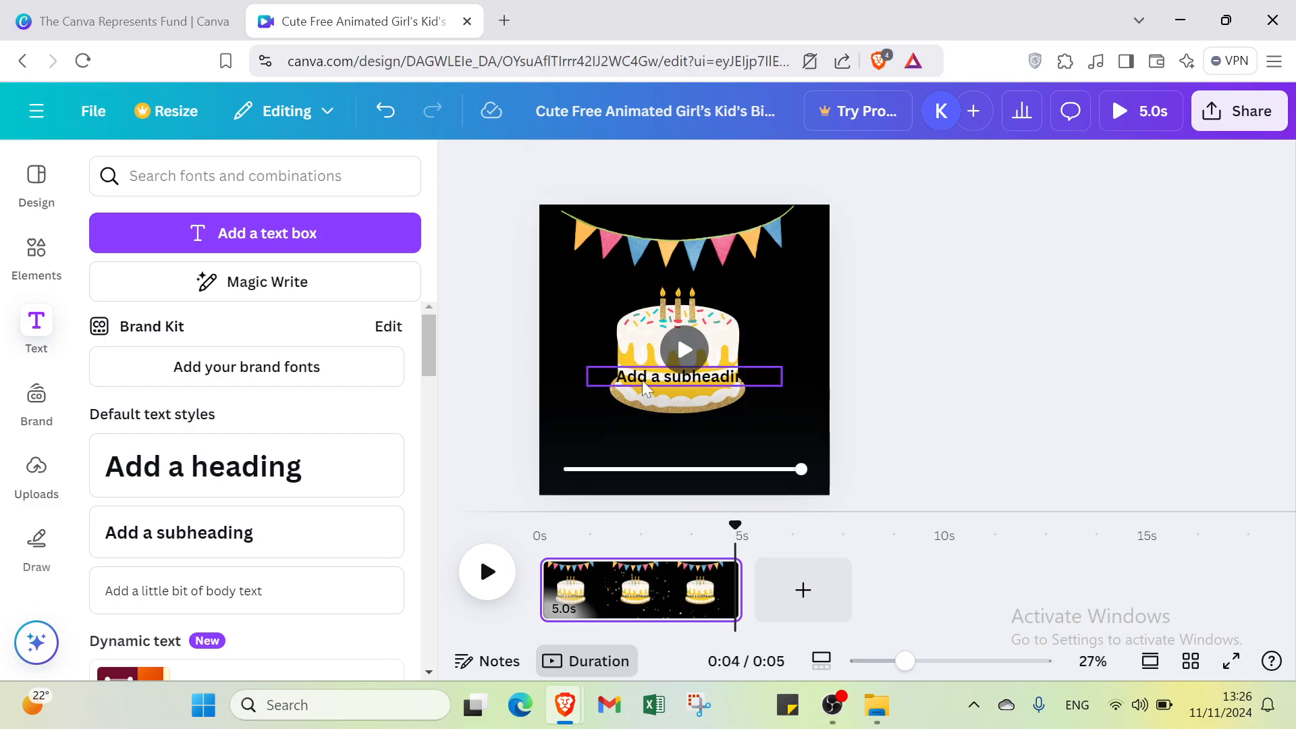
{"action": "left_click_drag", "start_coordinate": [646, 391], "coordinate": [636, 455]}
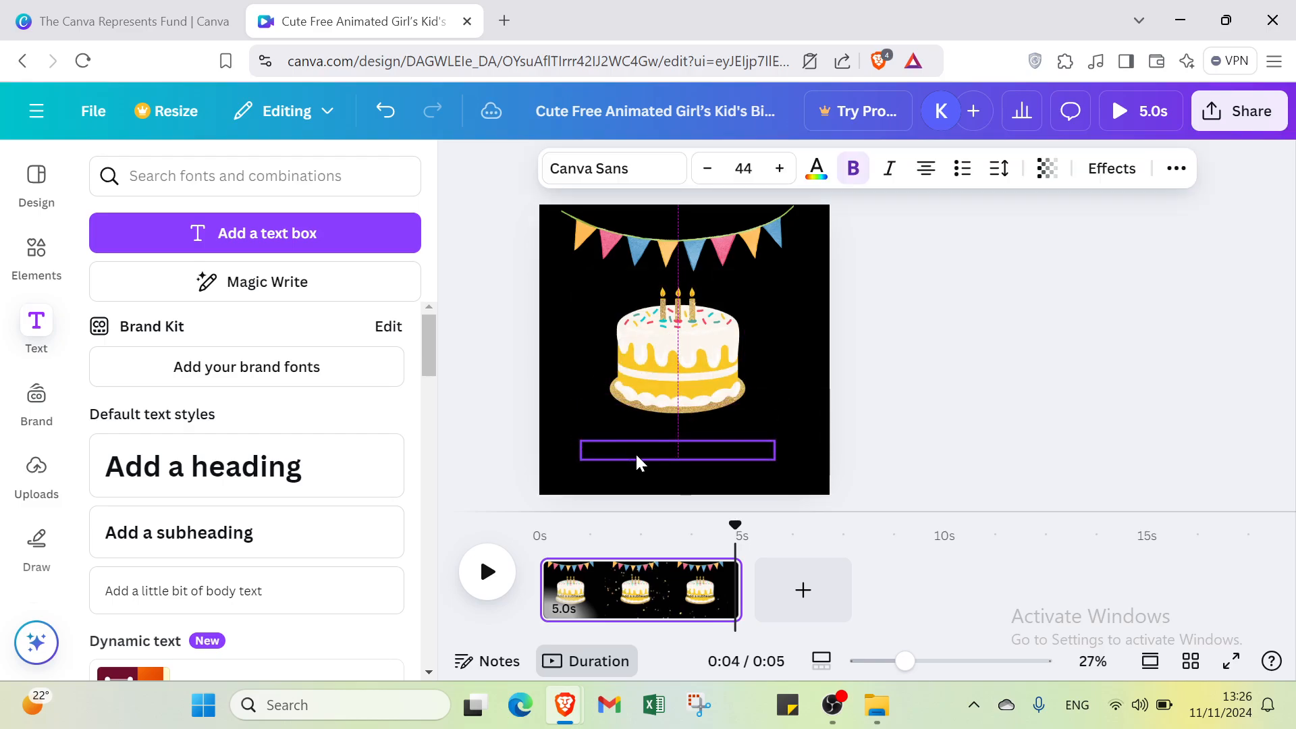
Step: Color the subheading text white from the default solid colors and step its font size down and back up to 44
{"action": "double_click", "coordinate": [636, 452]}
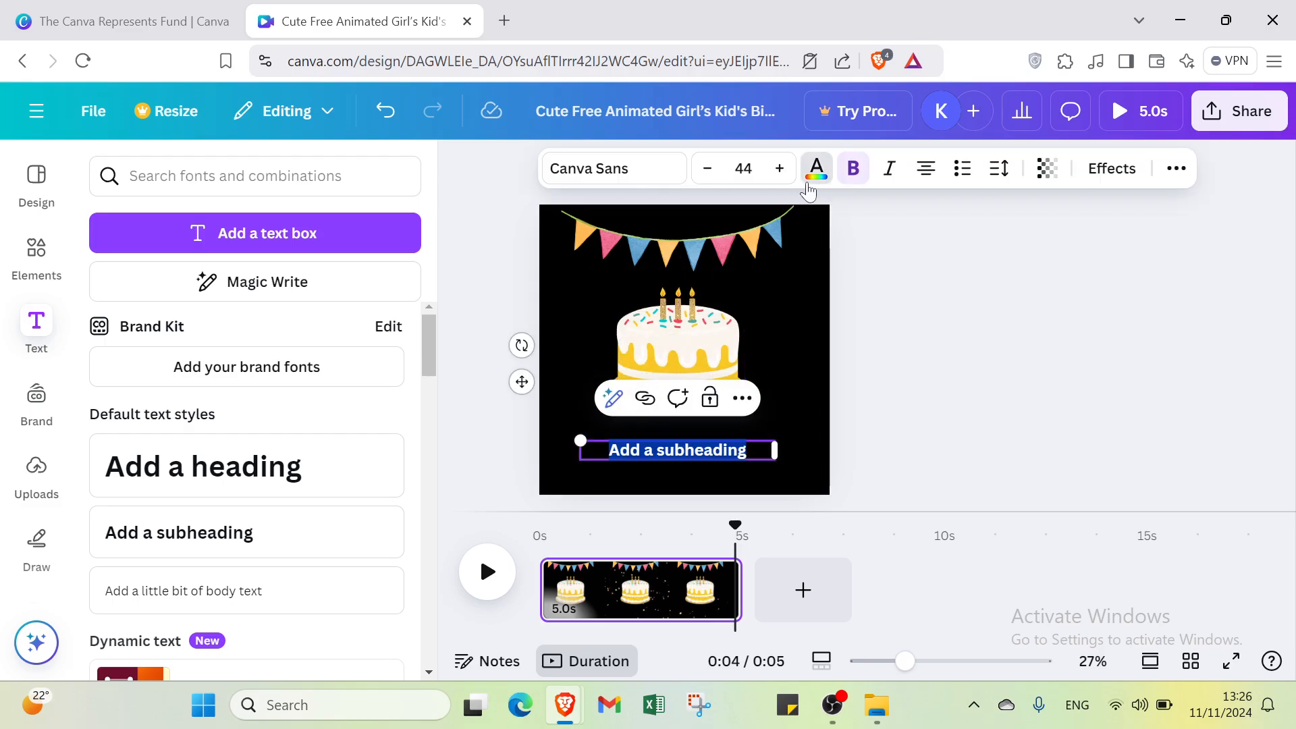
{"action": "left_click", "coordinate": [814, 172]}
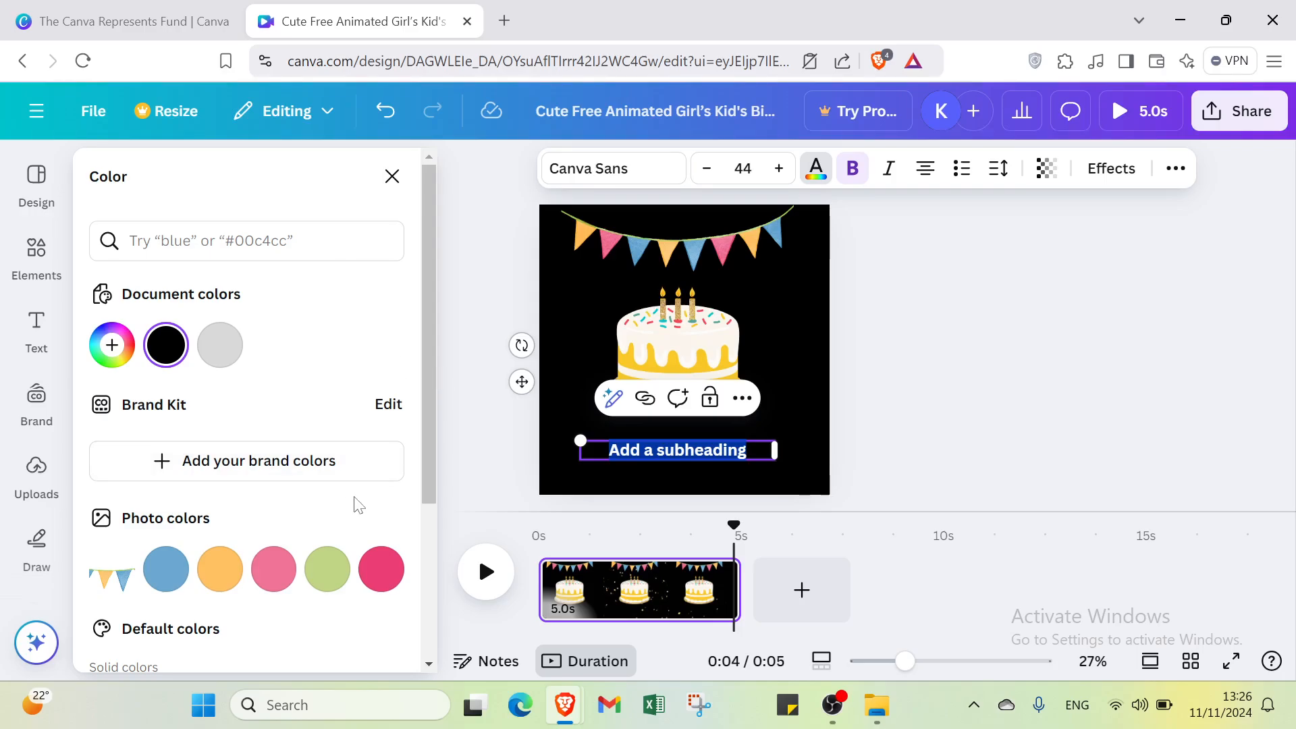
{"action": "scroll", "coordinate": [356, 506], "scroll_direction": "down", "scroll_amount": 3}
{"action": "left_click", "coordinate": [367, 511]}
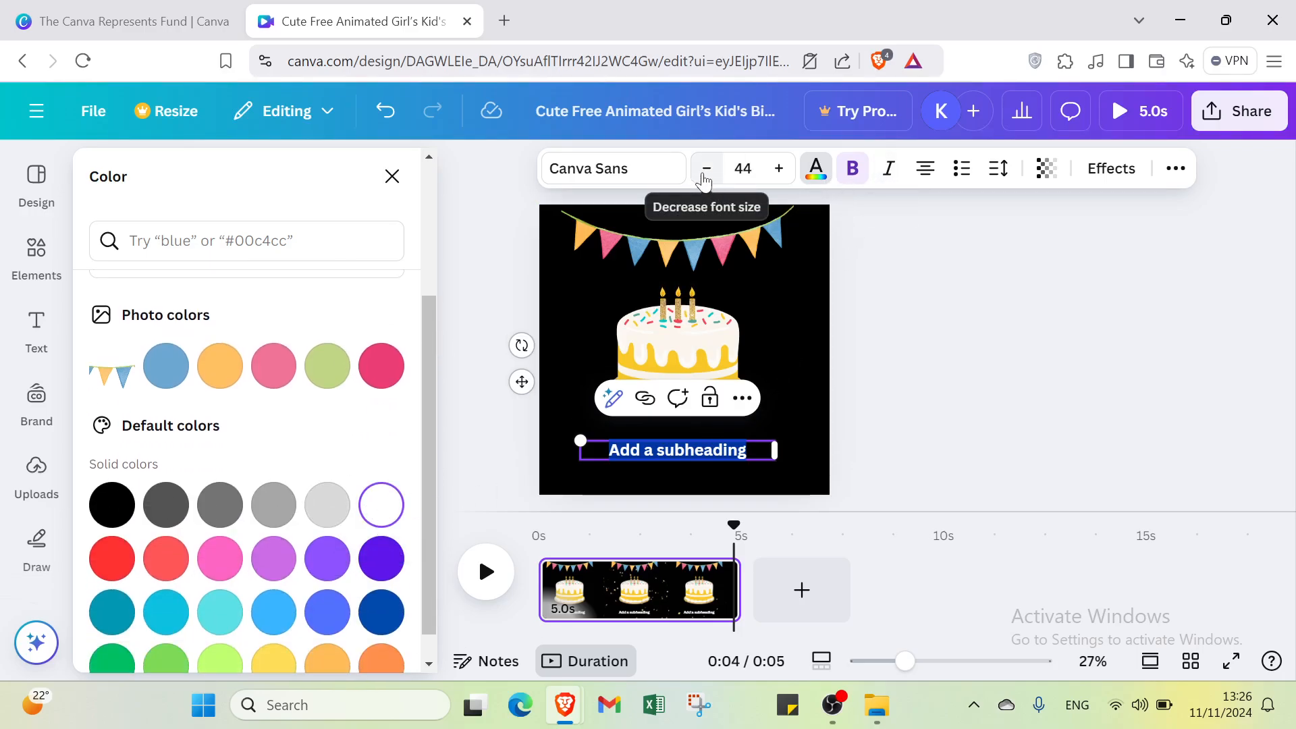
{"action": "left_click", "coordinate": [705, 170]}
{"action": "left_click", "coordinate": [776, 172]}
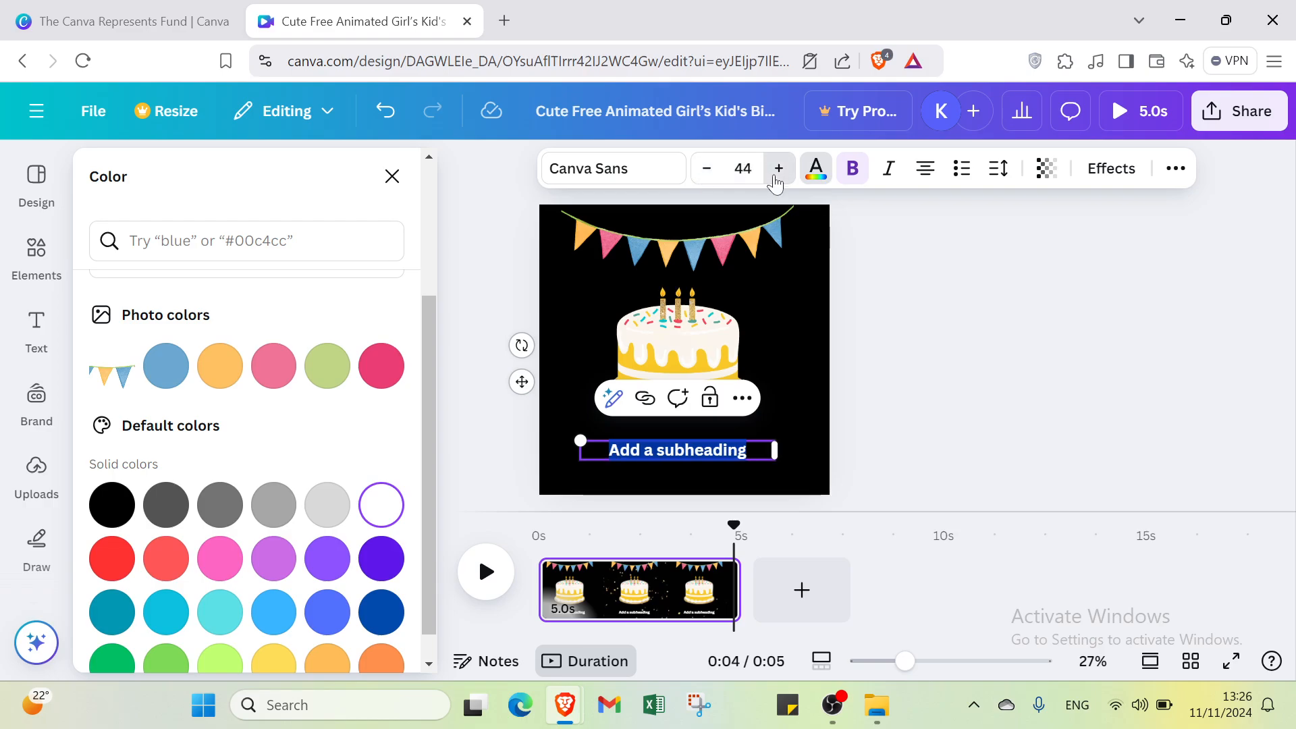
Step: Enlarge the subheading text to size 50 and replace its wording with "Happy birthday"
{"action": "left_click", "coordinate": [776, 172]}
{"action": "left_click", "coordinate": [776, 172]}
{"action": "left_click", "coordinate": [776, 172]}
{"action": "left_click", "coordinate": [776, 172]}
{"action": "left_click", "coordinate": [776, 172]}
{"action": "left_click", "coordinate": [776, 172]}
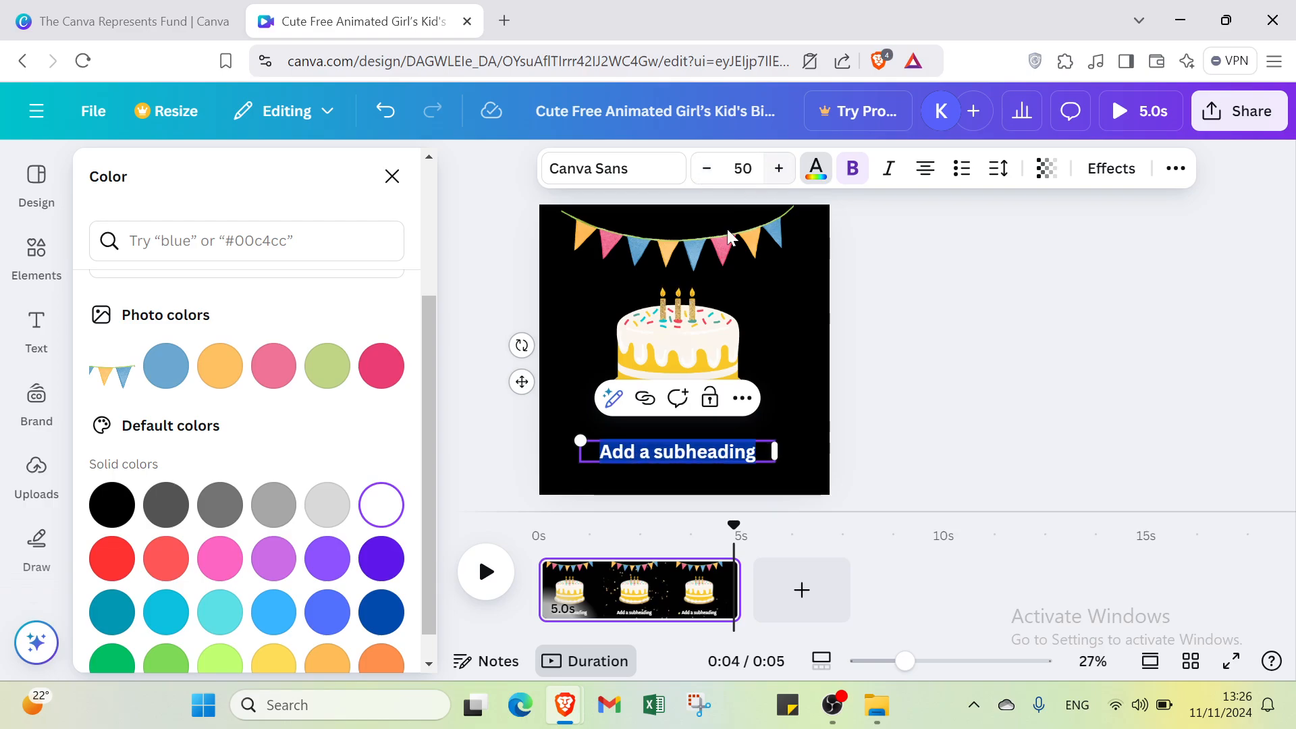
{"action": "key", "text": "BackSpace"}
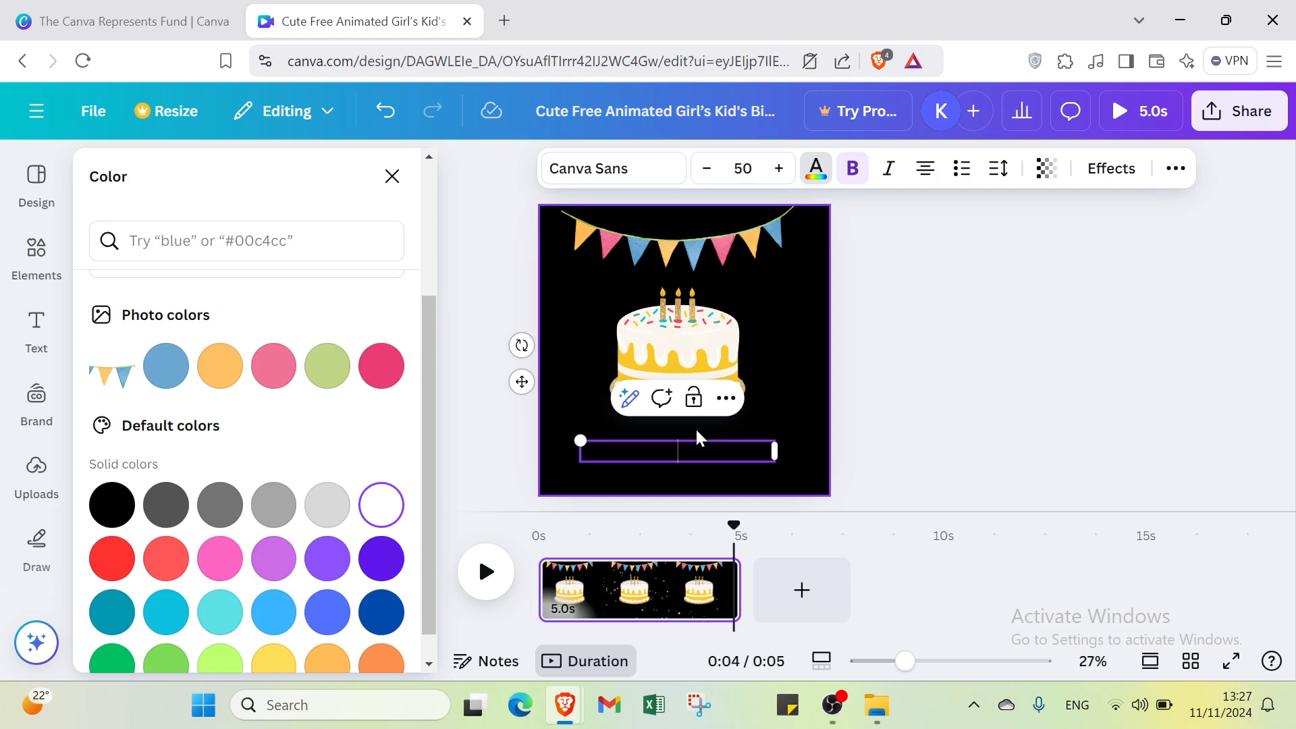
{"action": "type", "text": "Happy birthday"}
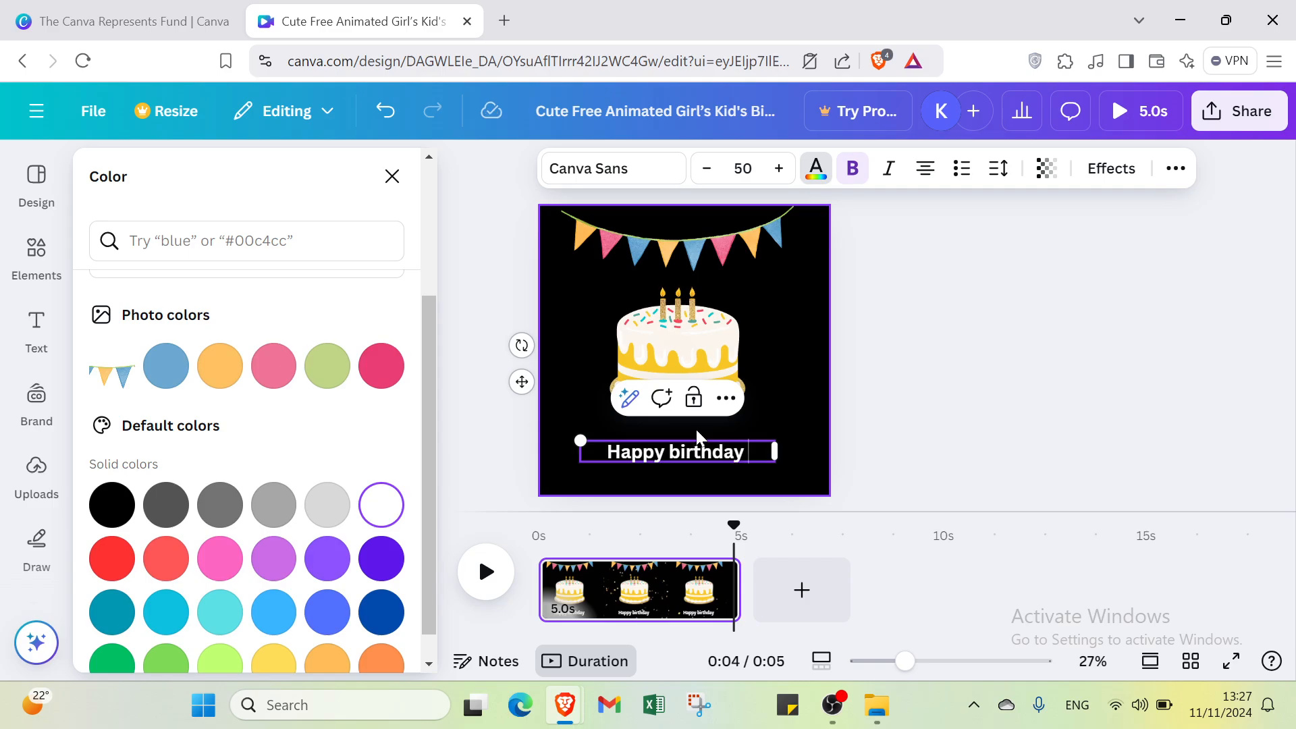
{"action": "key", "text": "Escape"}
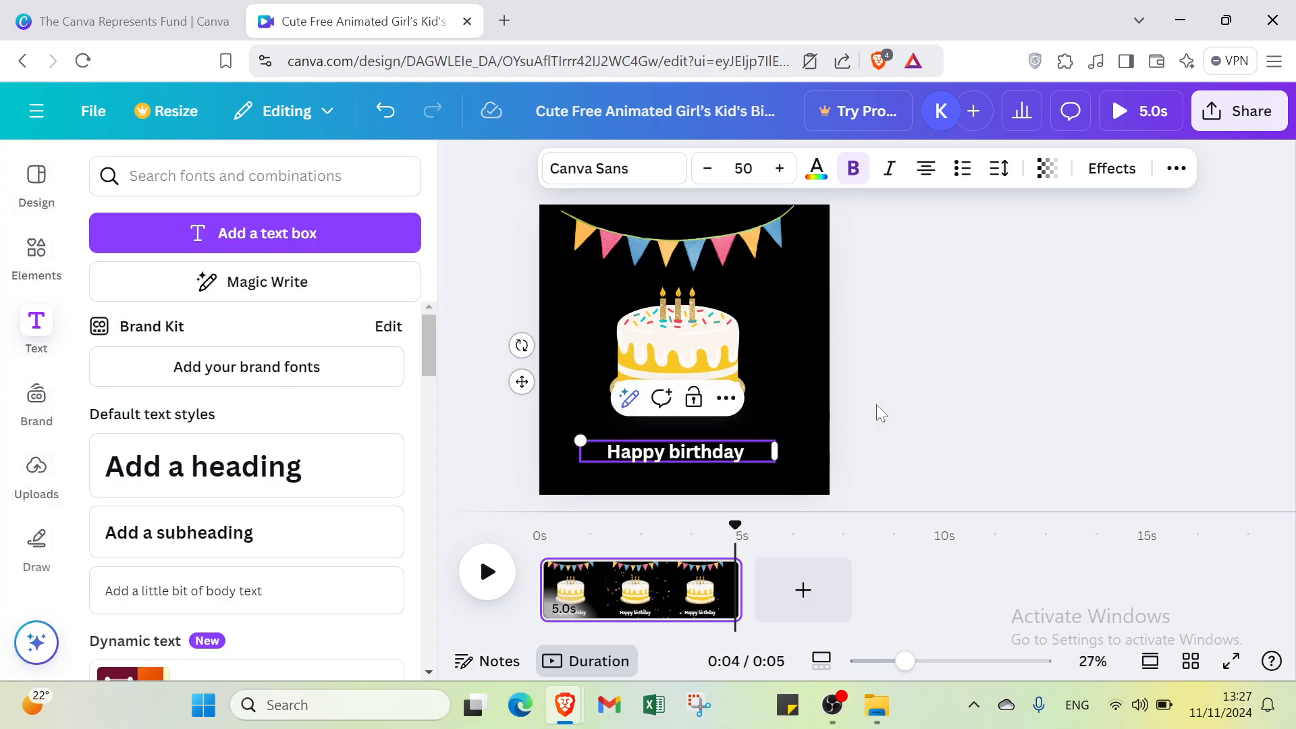
{"action": "left_click", "coordinate": [978, 355]}
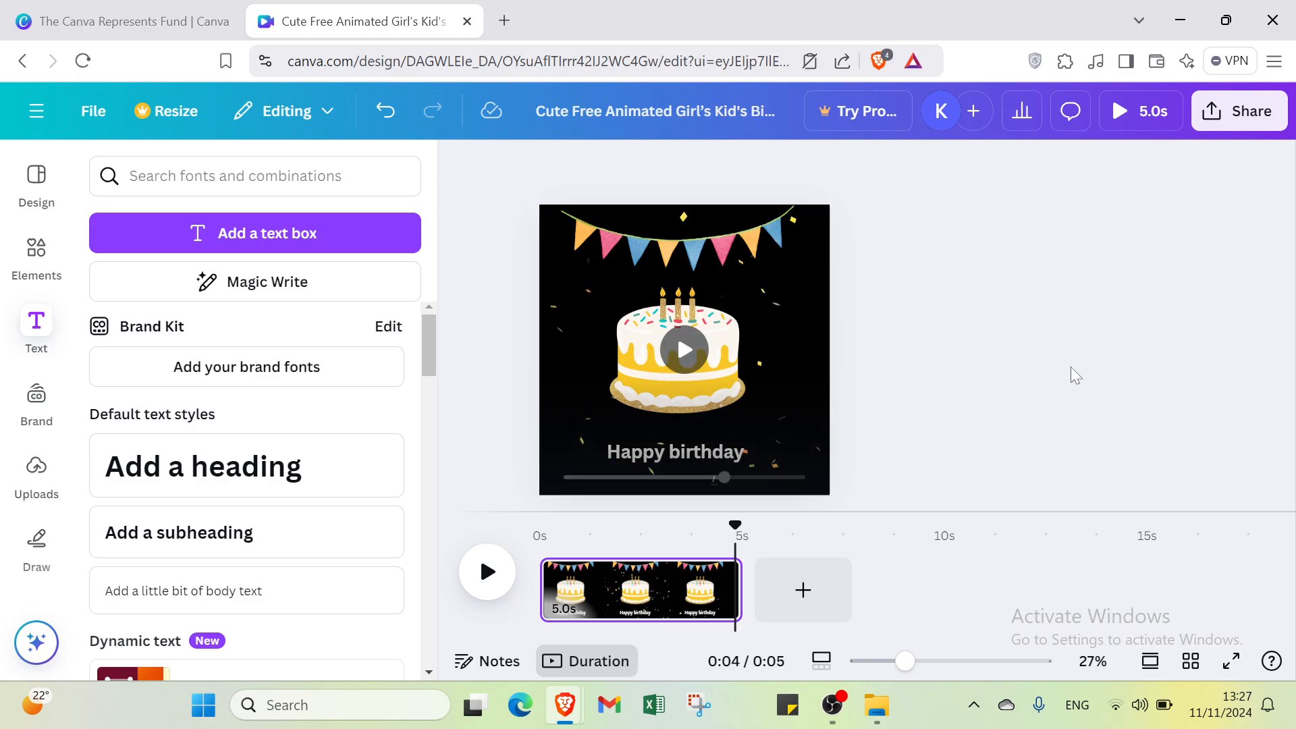
Step: Center the birthday text just below the cake and play the finished animation in the full-screen preview
{"action": "left_click", "coordinate": [736, 442]}
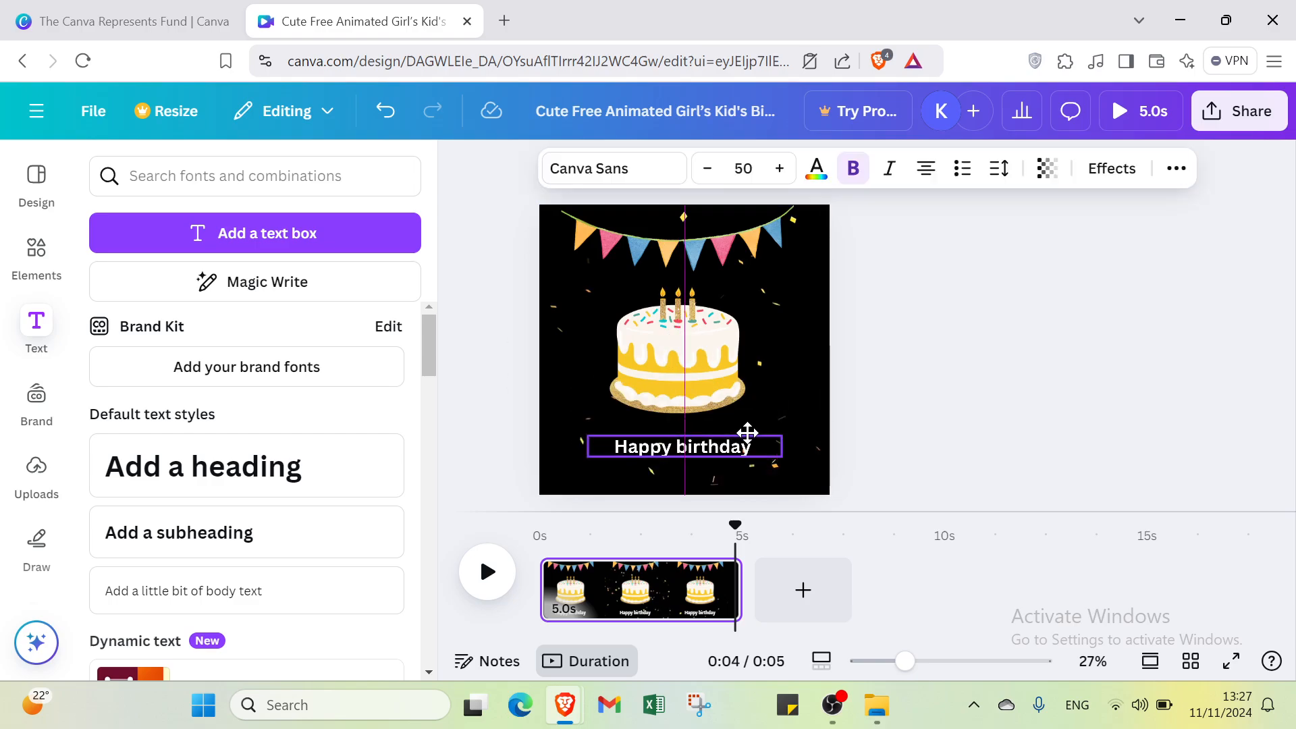
{"action": "left_click", "coordinate": [961, 408]}
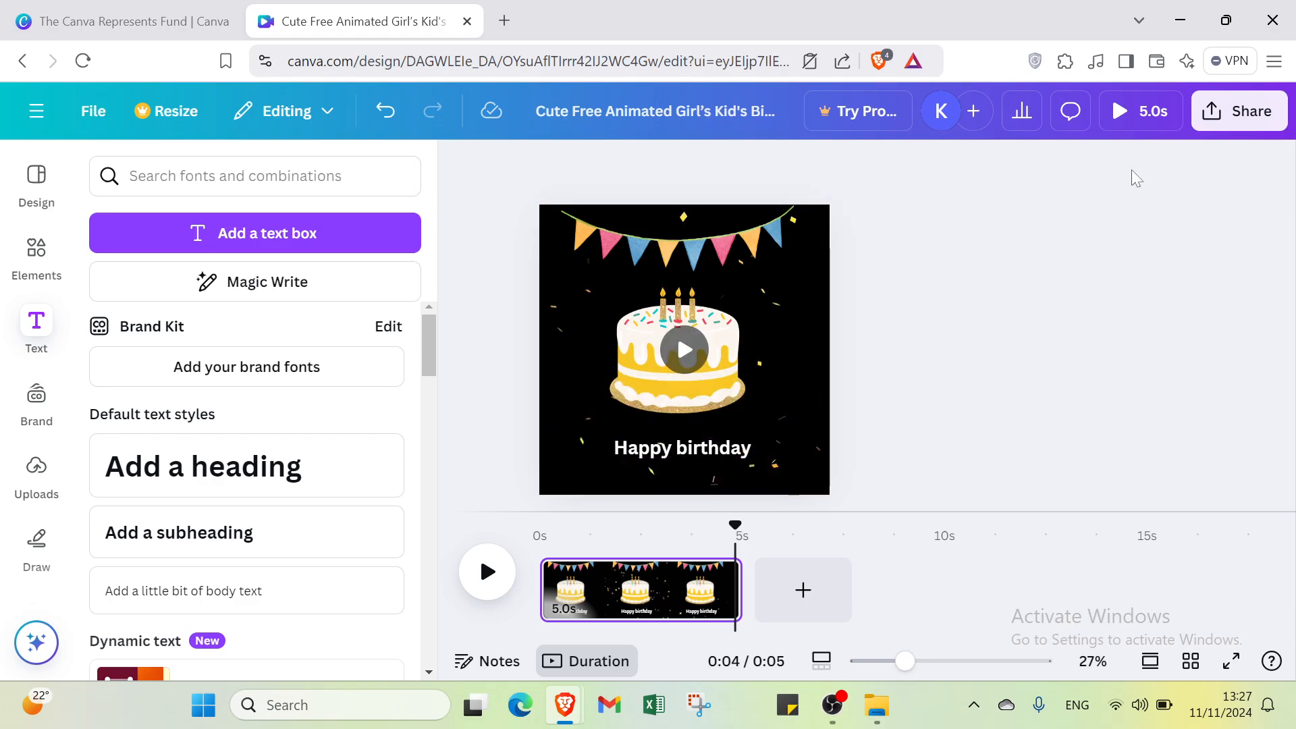
{"action": "left_click", "coordinate": [1150, 119]}
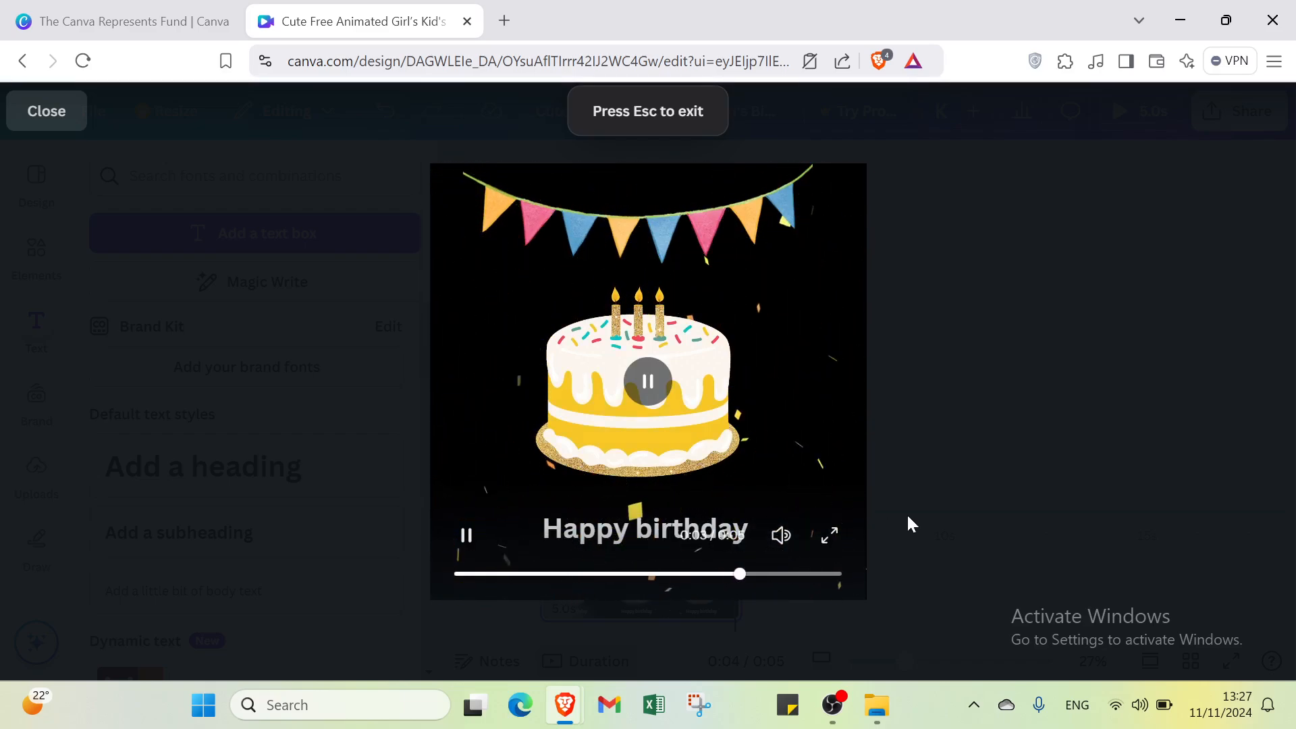
{"action": "left_click", "coordinate": [66, 125]}
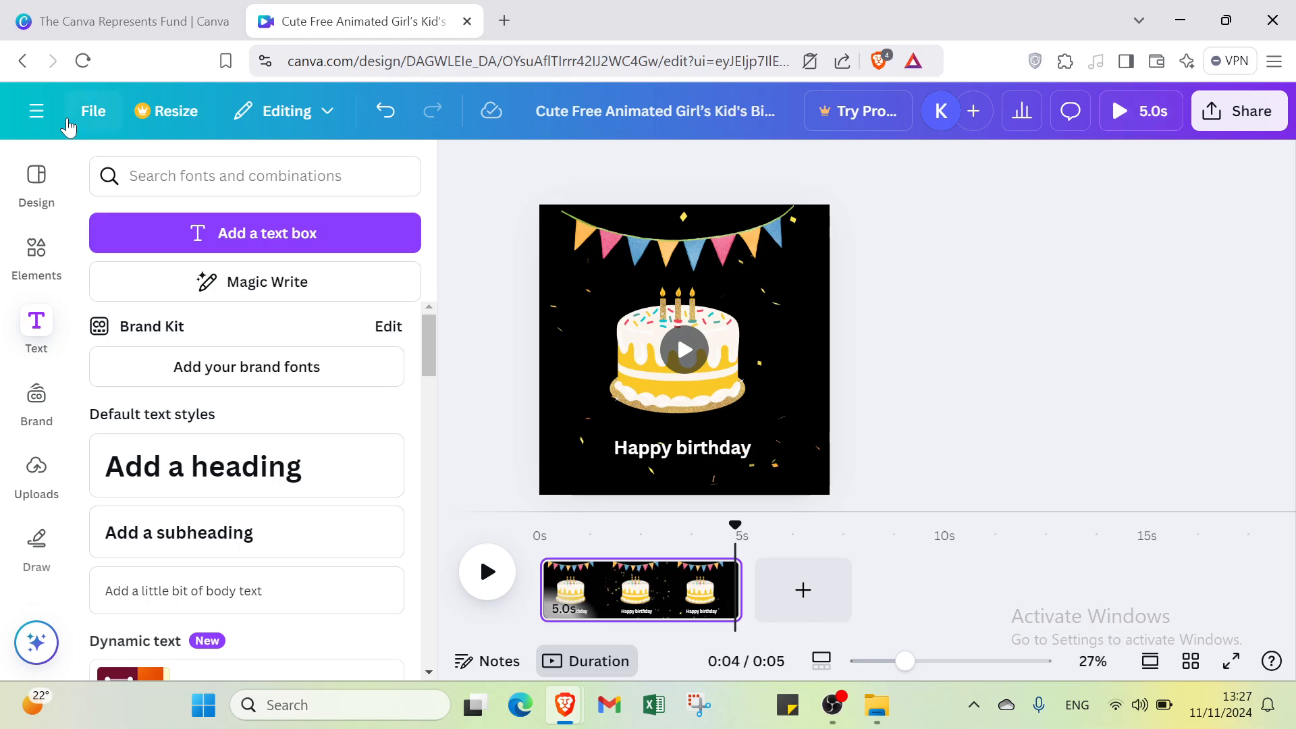
{"action": "scroll", "coordinate": [35, 465], "scroll_direction": "down", "scroll_amount": 2}
{"action": "left_click", "coordinate": [30, 437]}
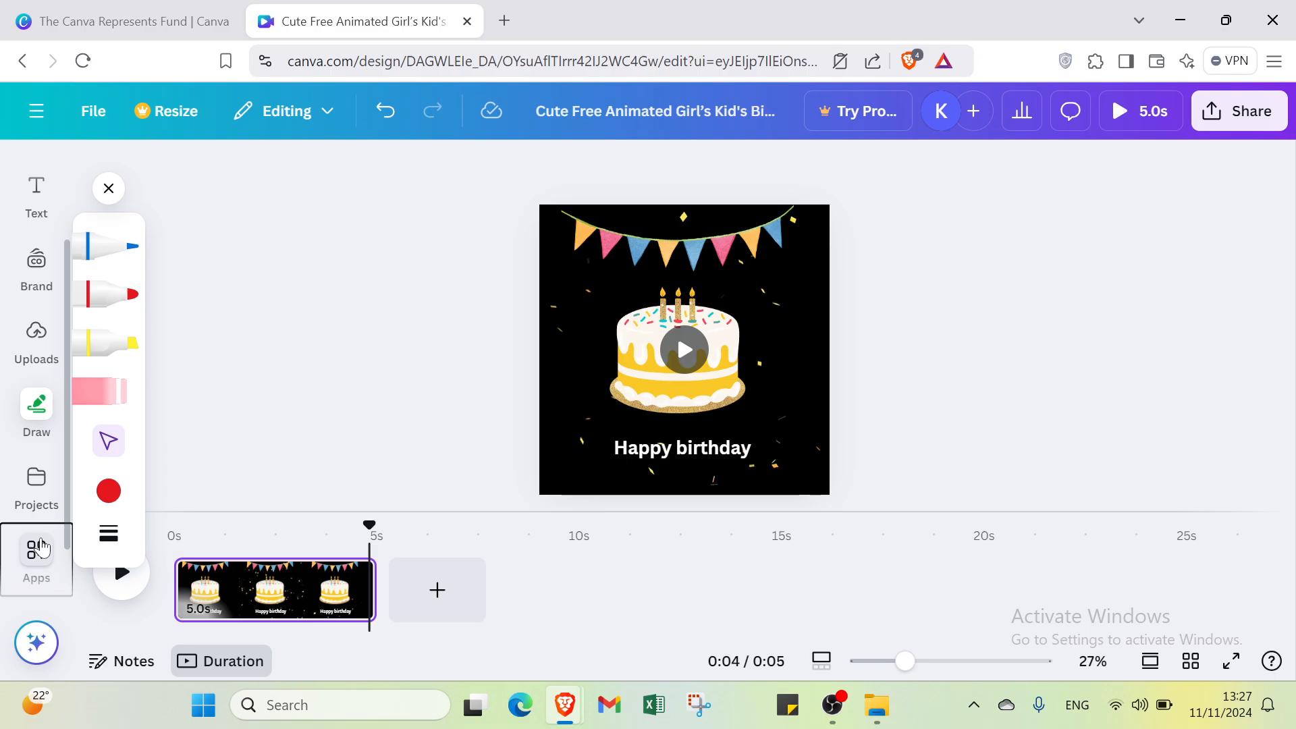
{"action": "left_click", "coordinate": [38, 548]}
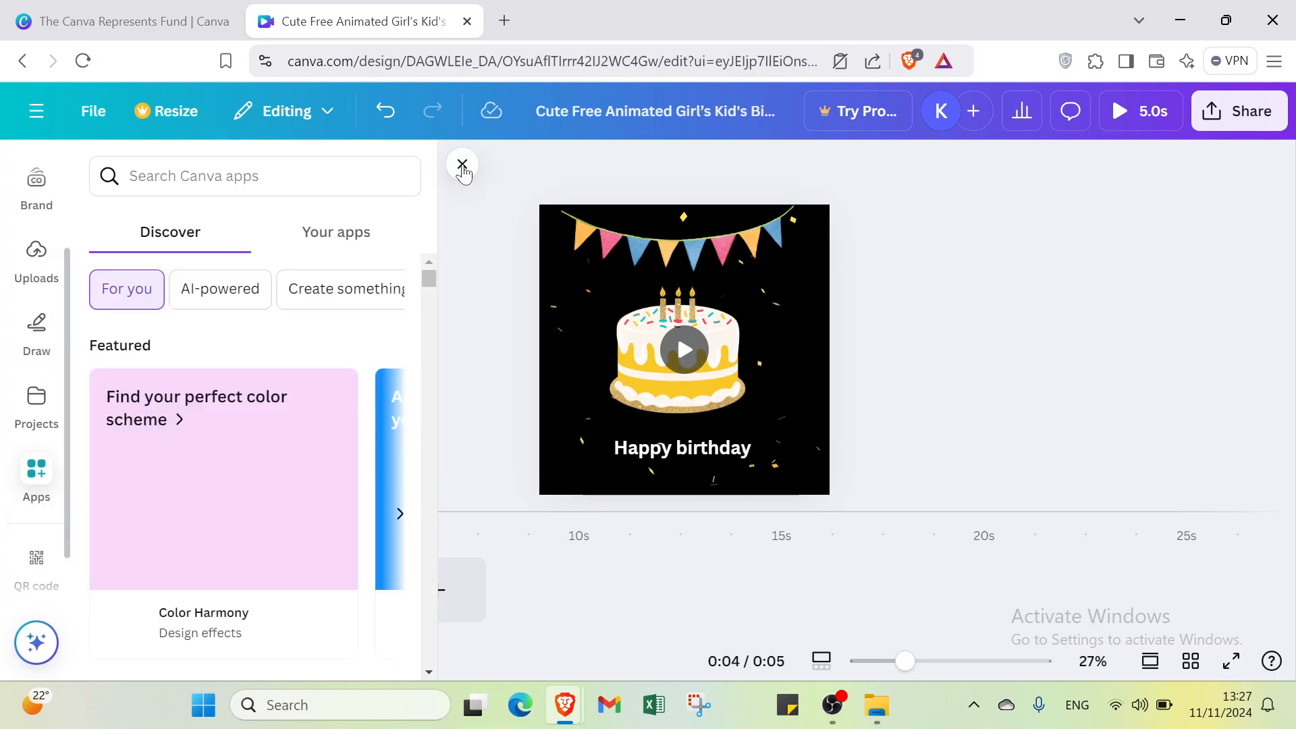
{"action": "left_click", "coordinate": [1272, 661]}
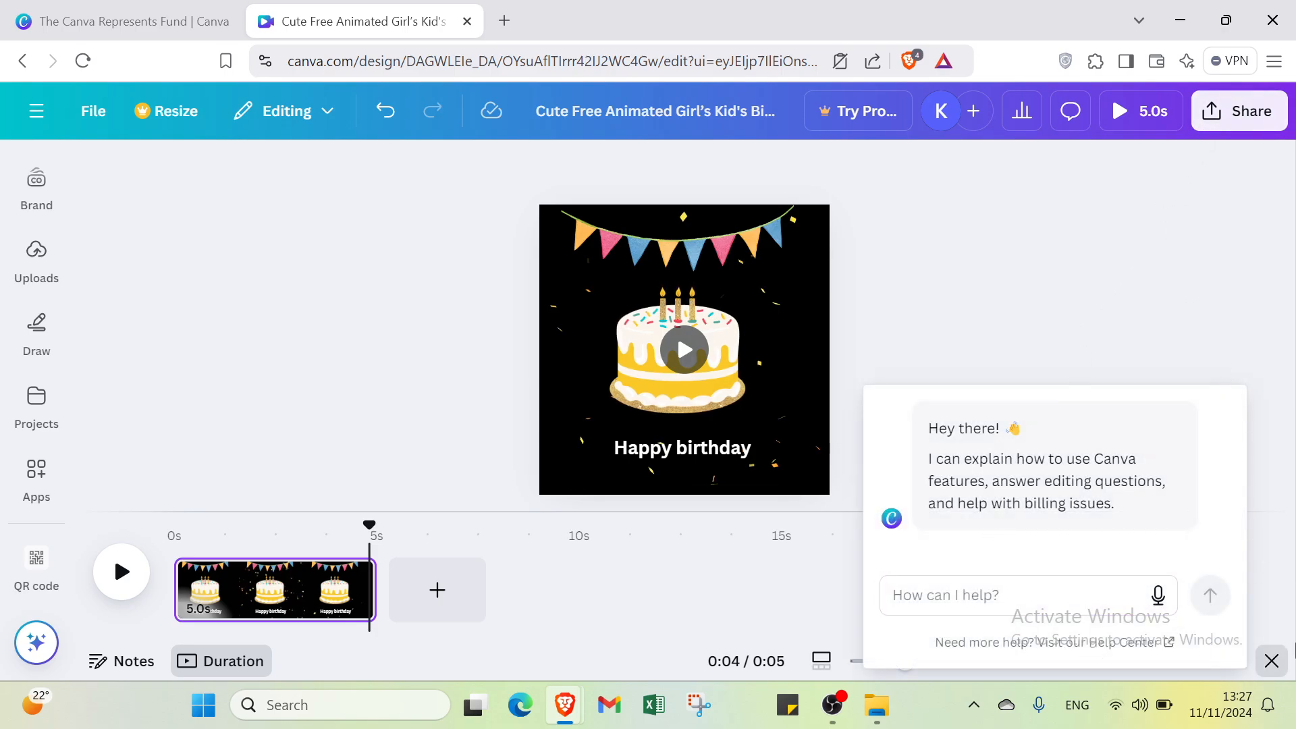
{"action": "left_click", "coordinate": [1271, 660]}
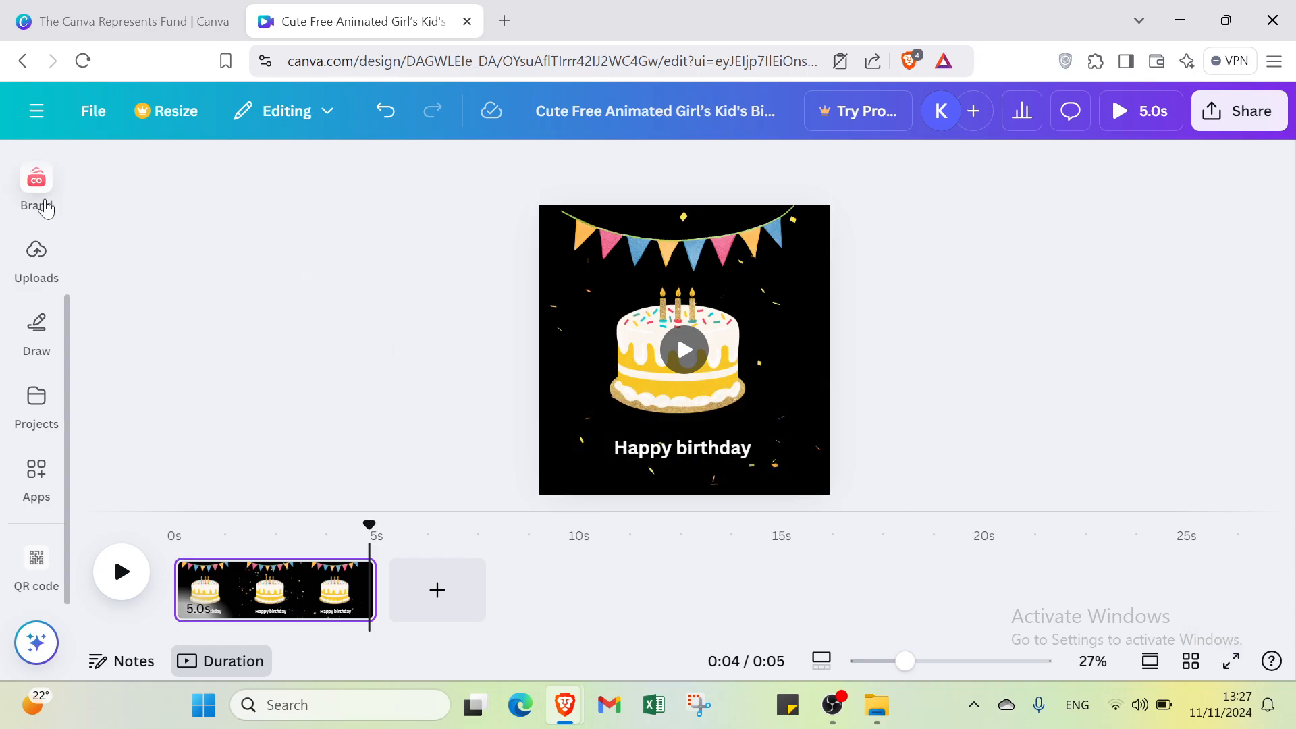
{"action": "left_click", "coordinate": [37, 181]}
Step: Search the design templates for "gif", browse the results, and preview the birthday animation again
{"action": "scroll", "coordinate": [37, 196], "scroll_direction": "up", "scroll_amount": 3}
{"action": "left_click", "coordinate": [38, 198]}
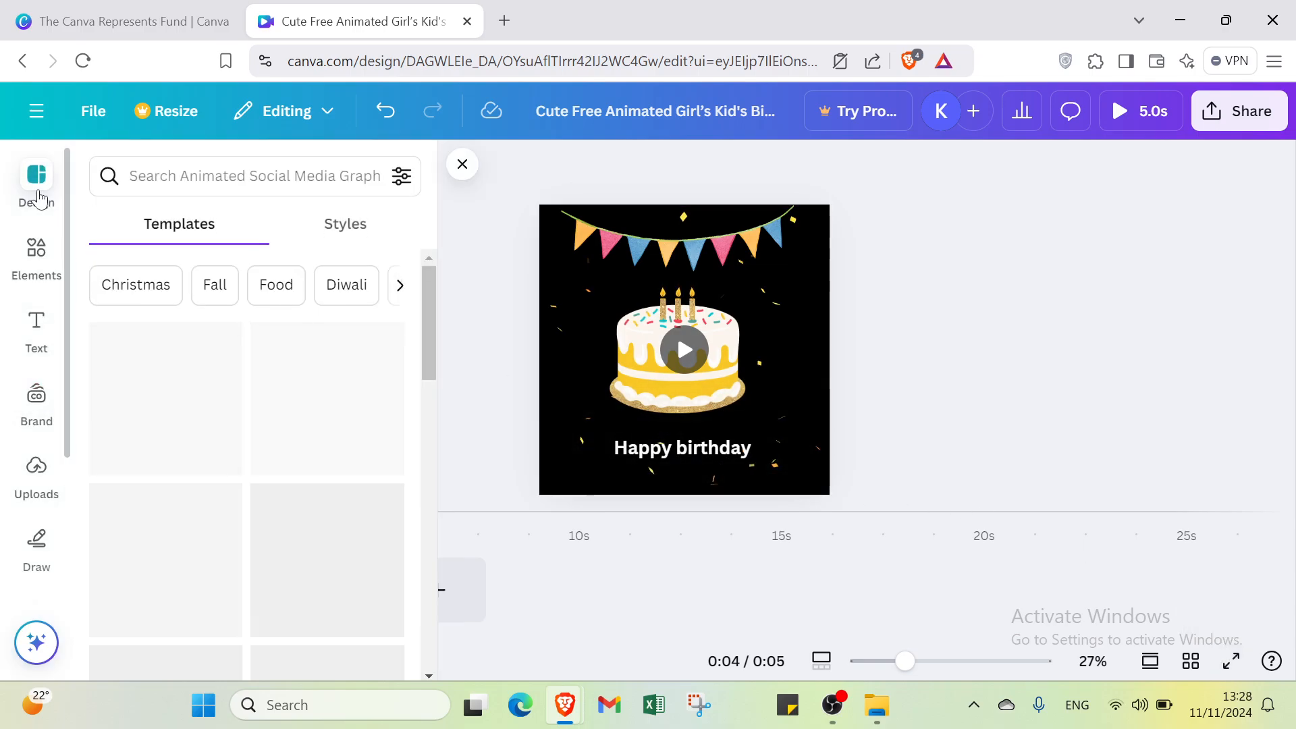
{"action": "left_click", "coordinate": [215, 177]}
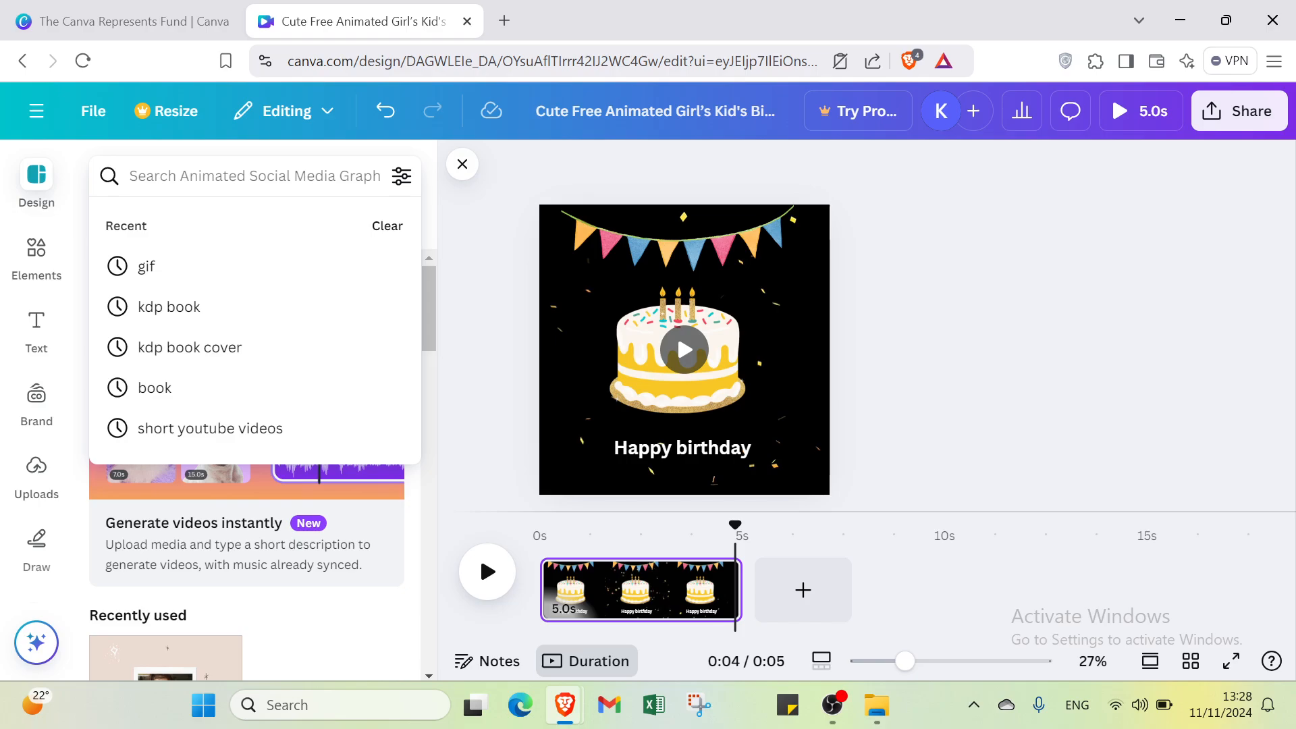
{"action": "type", "text": "gig"}
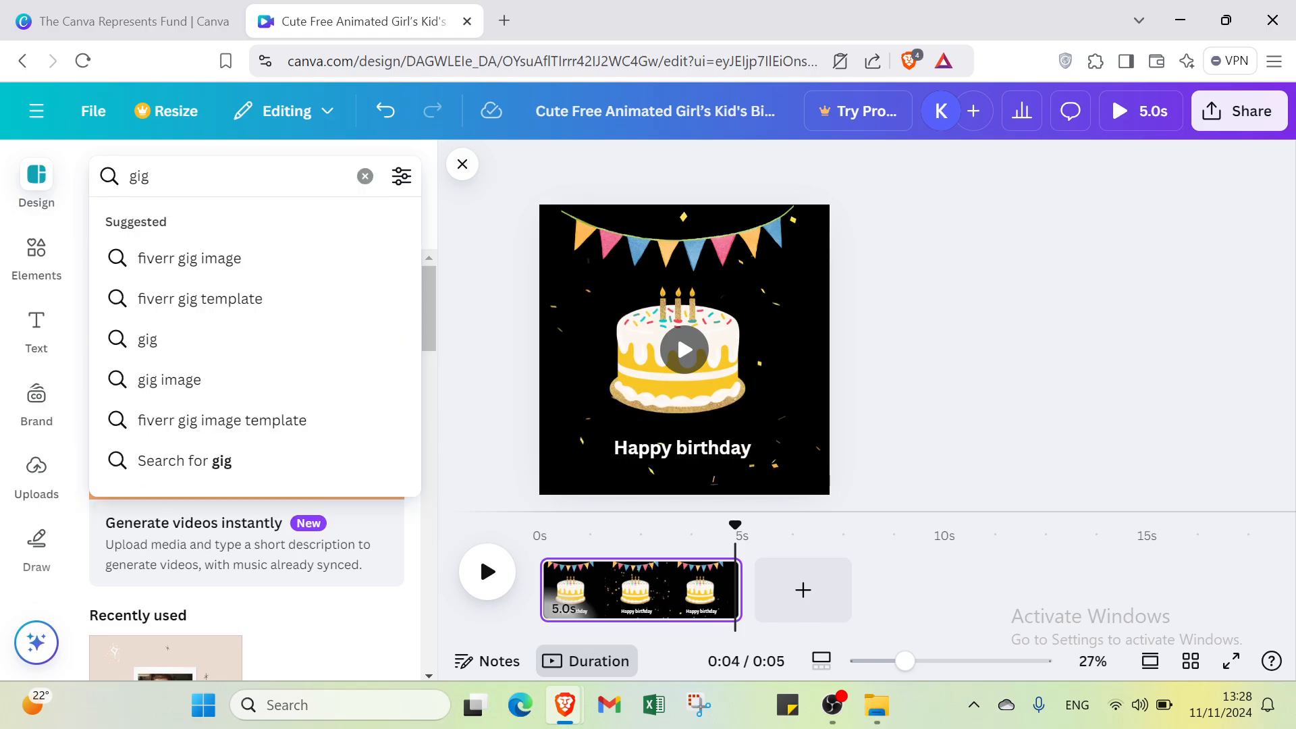
{"action": "key", "text": "BackSpace"}
{"action": "type", "text": "f"}
{"action": "key", "text": "Return"}
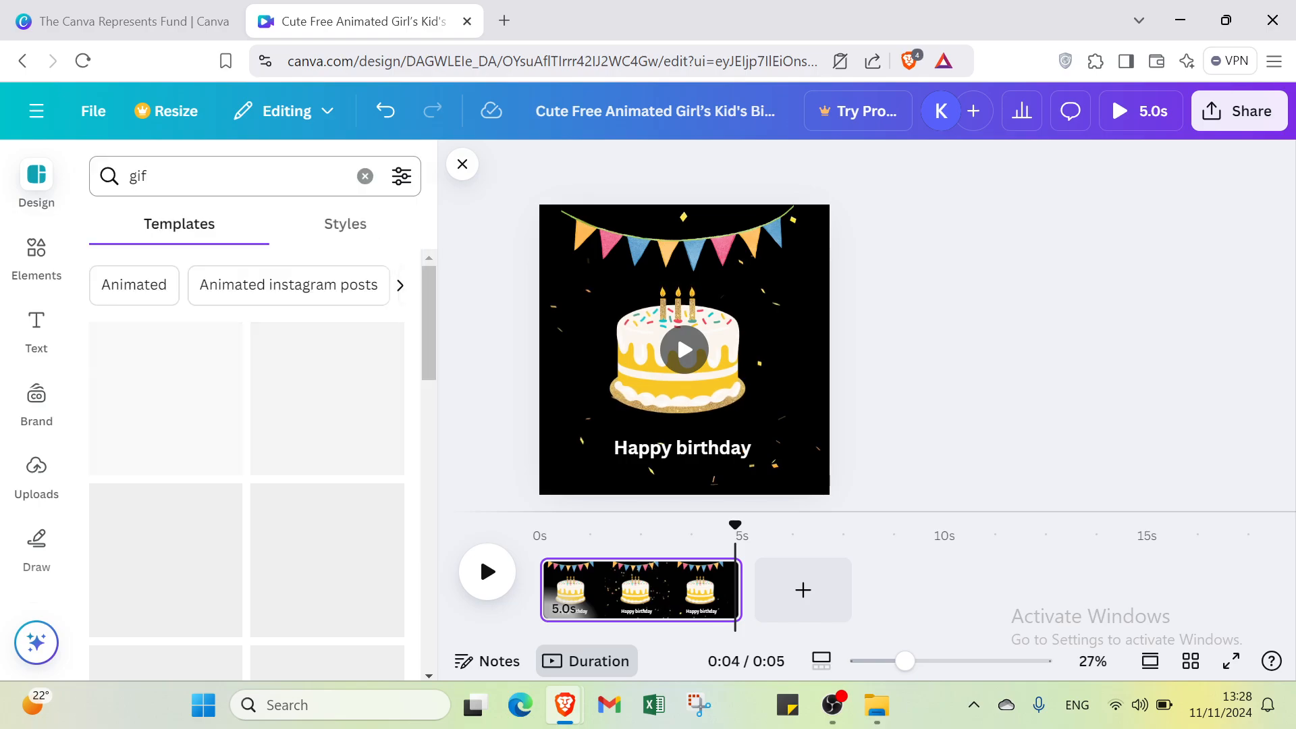
{"action": "scroll", "coordinate": [174, 399], "scroll_direction": "down", "scroll_amount": 3}
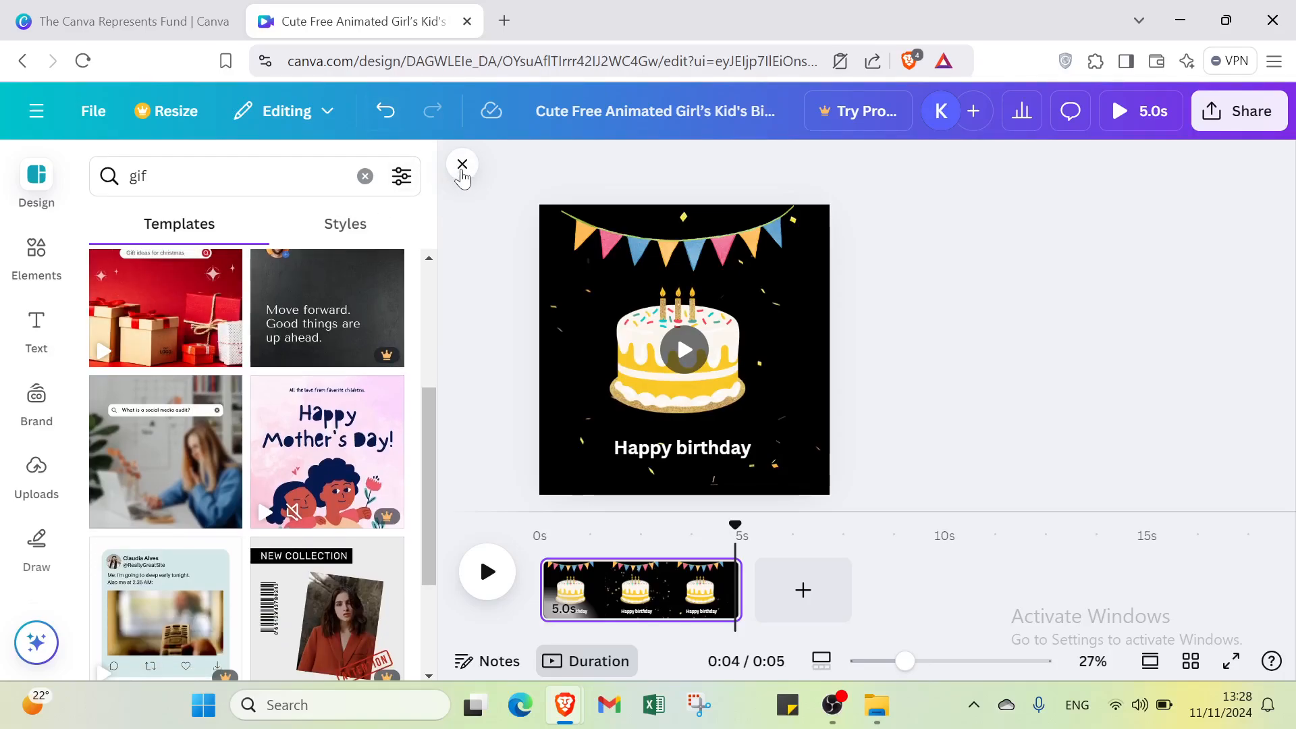
{"action": "left_click", "coordinate": [462, 166]}
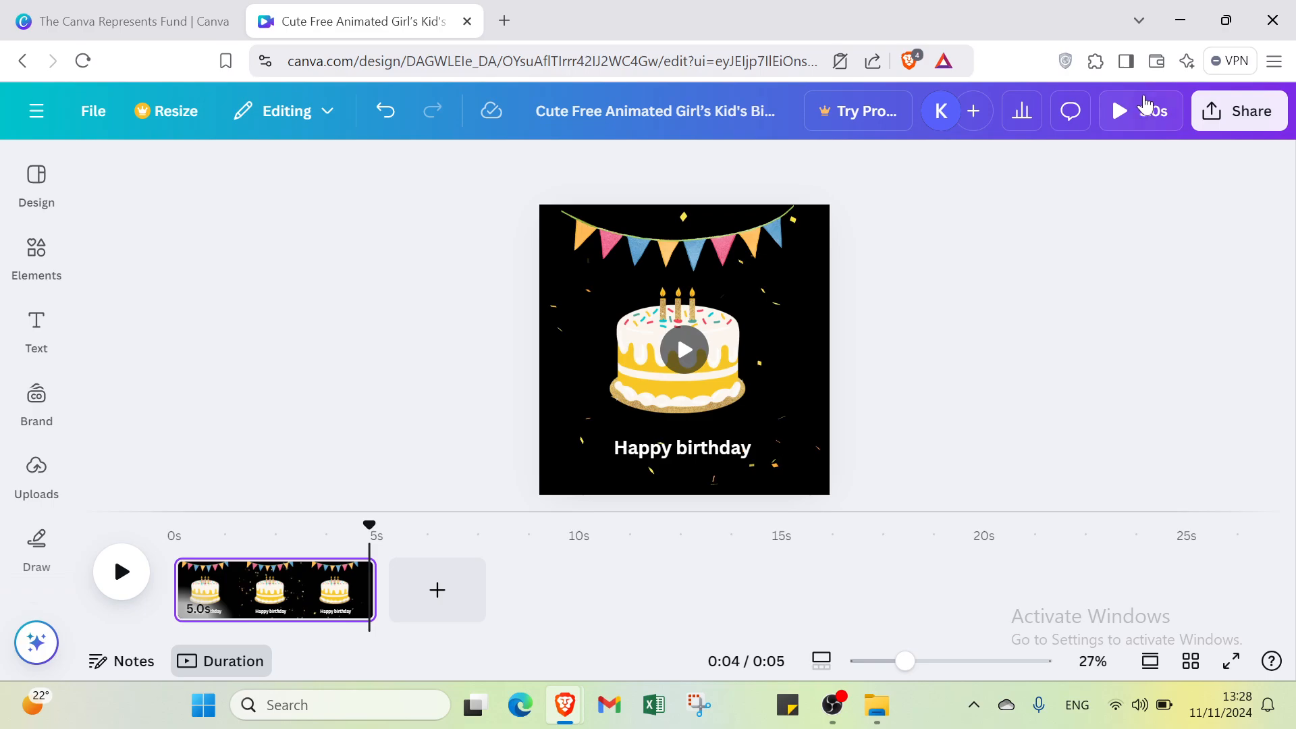
{"action": "left_click", "coordinate": [1156, 110]}
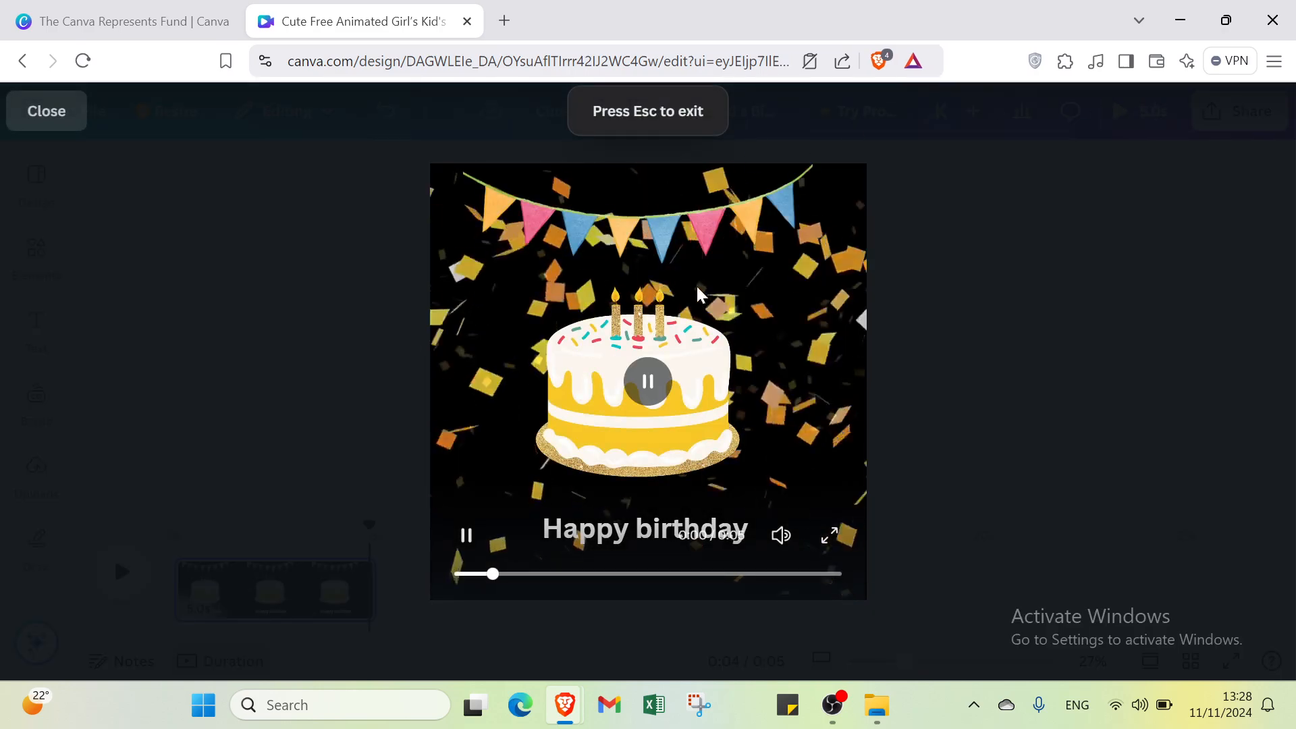
{"action": "left_click", "coordinate": [49, 116]}
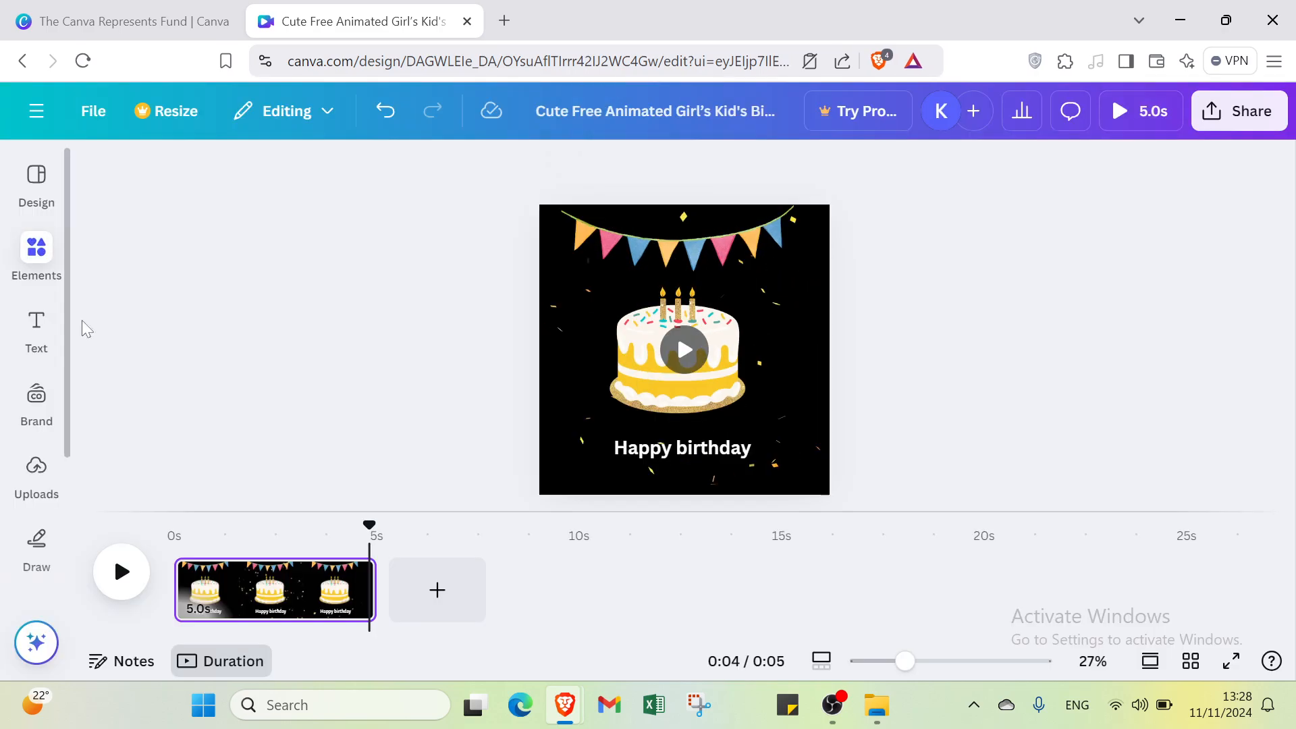
Step: Record a short camera clip over the birthday design in the recording studio and exit without saving it
{"action": "left_click", "coordinate": [30, 464]}
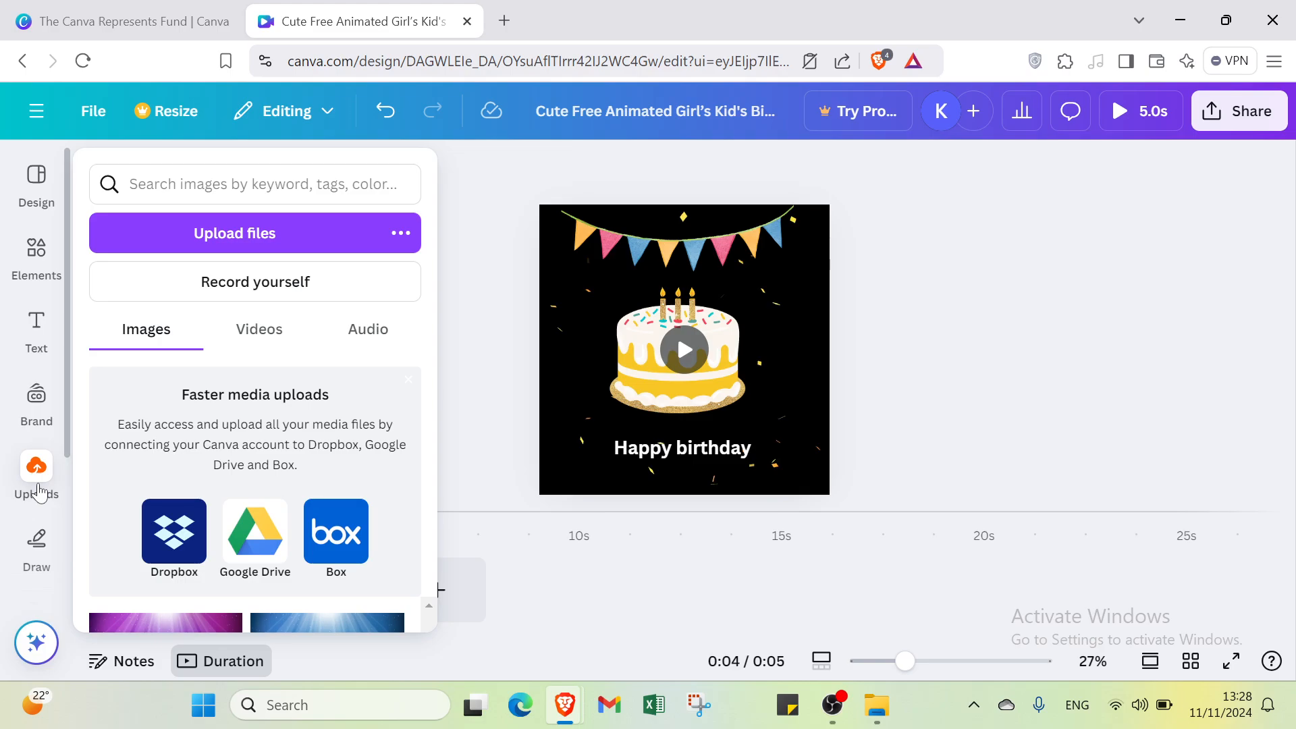
{"action": "left_click", "coordinate": [215, 260]}
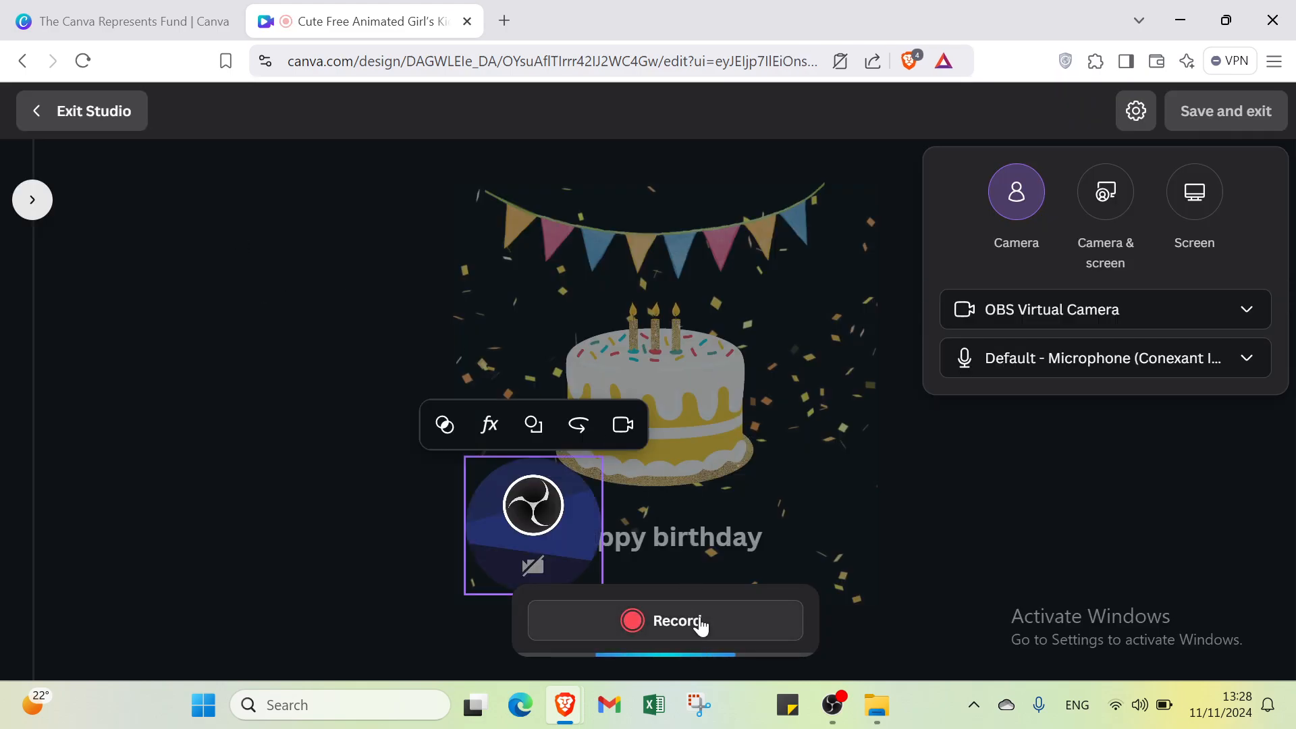
{"action": "left_click", "coordinate": [700, 621]}
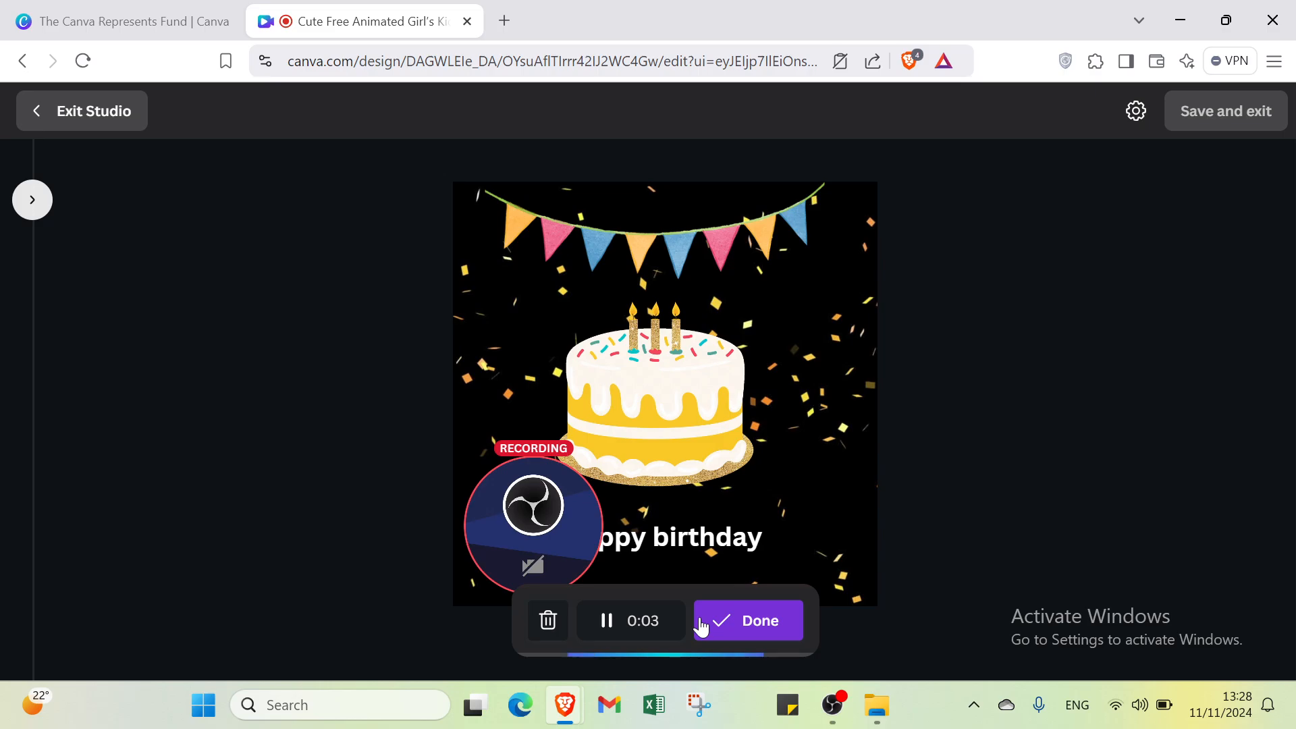
{"action": "left_click", "coordinate": [702, 627]}
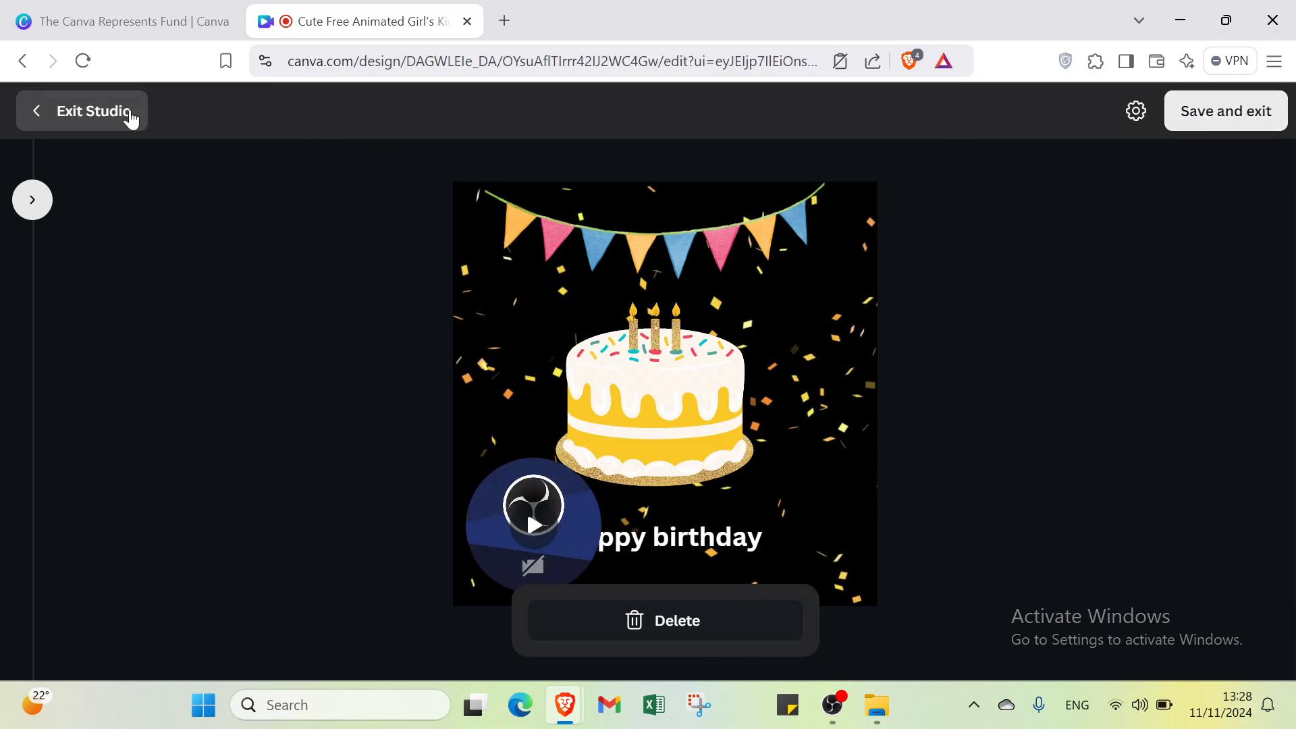
{"action": "left_click", "coordinate": [128, 116]}
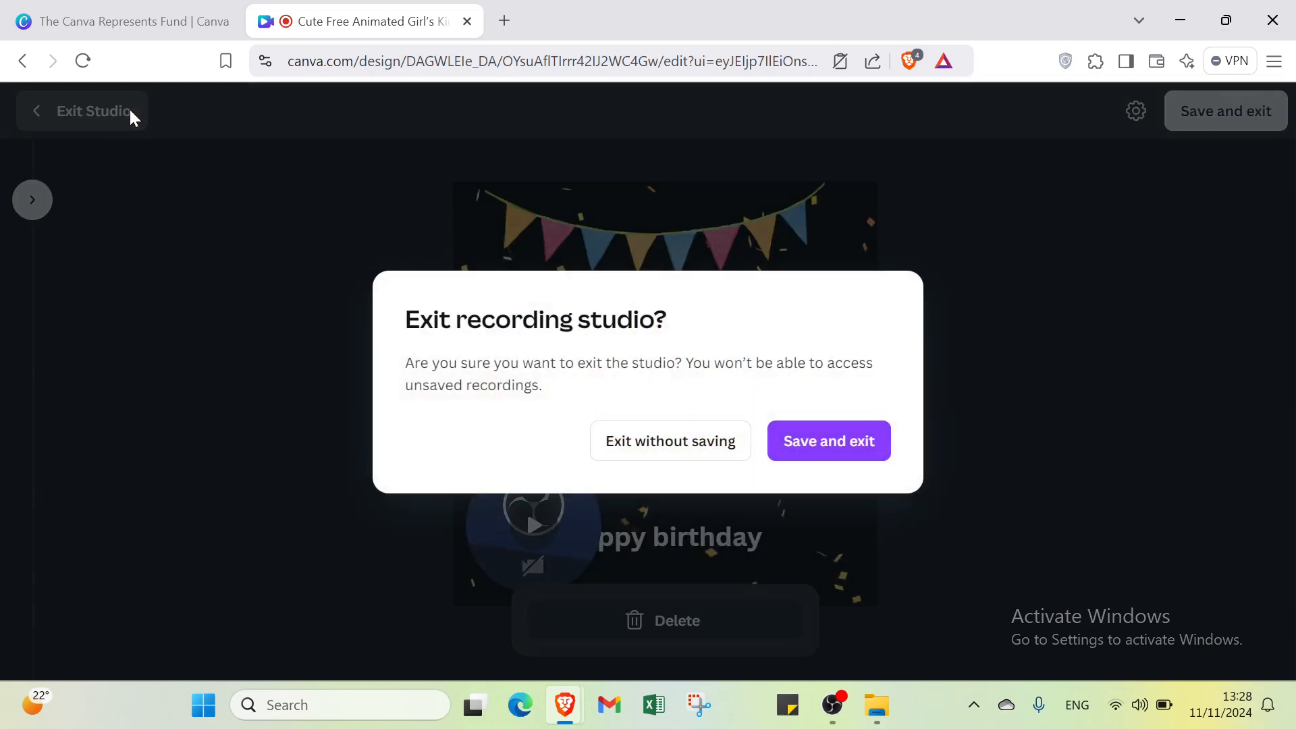
{"action": "left_click", "coordinate": [677, 442]}
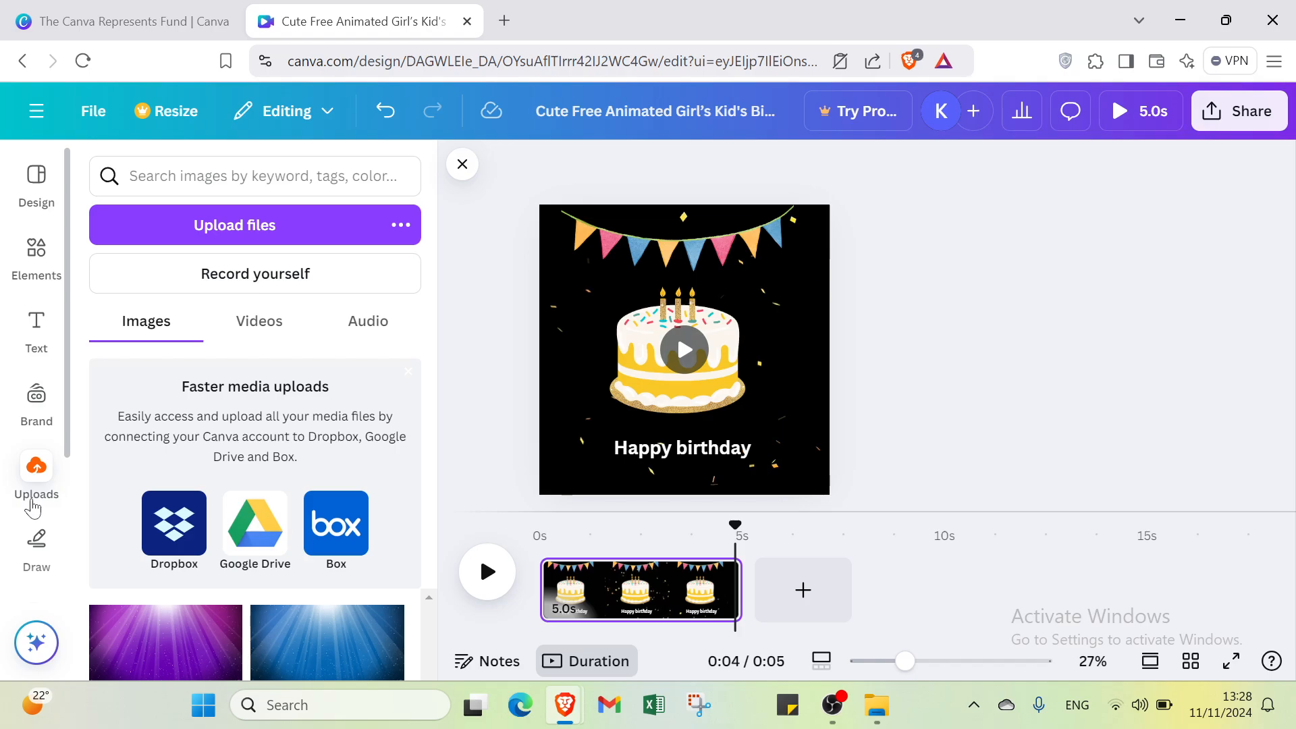
Step: Open the download settings for the birthday design and choose GIF as the file type
{"action": "left_click", "coordinate": [39, 196]}
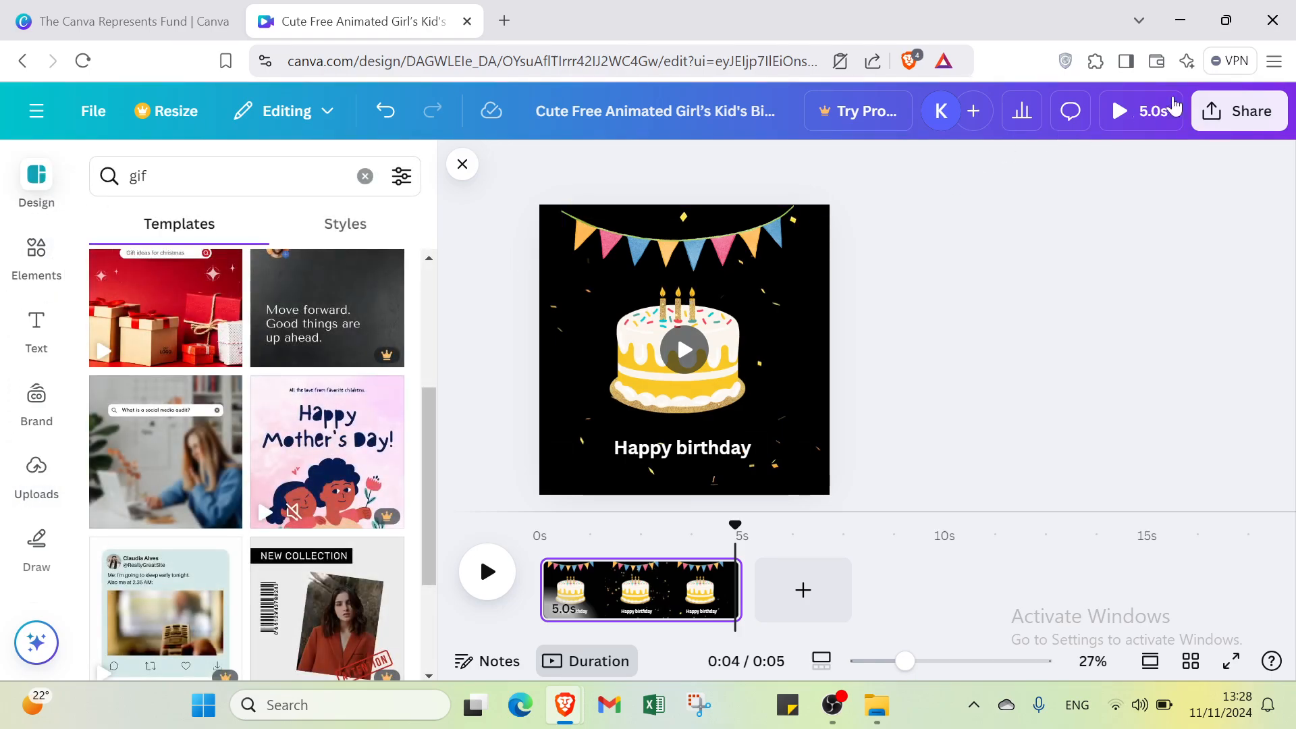
{"action": "left_click", "coordinate": [1262, 111]}
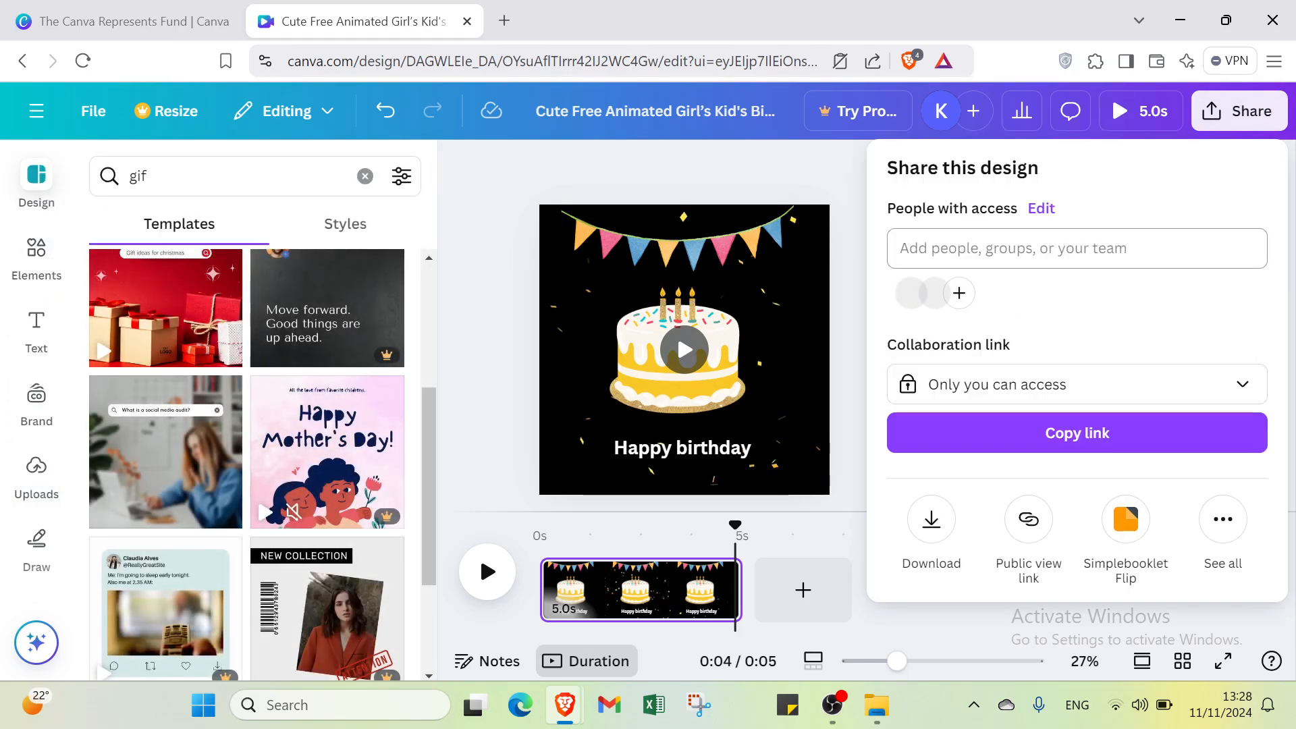
{"action": "left_click", "coordinate": [931, 520]}
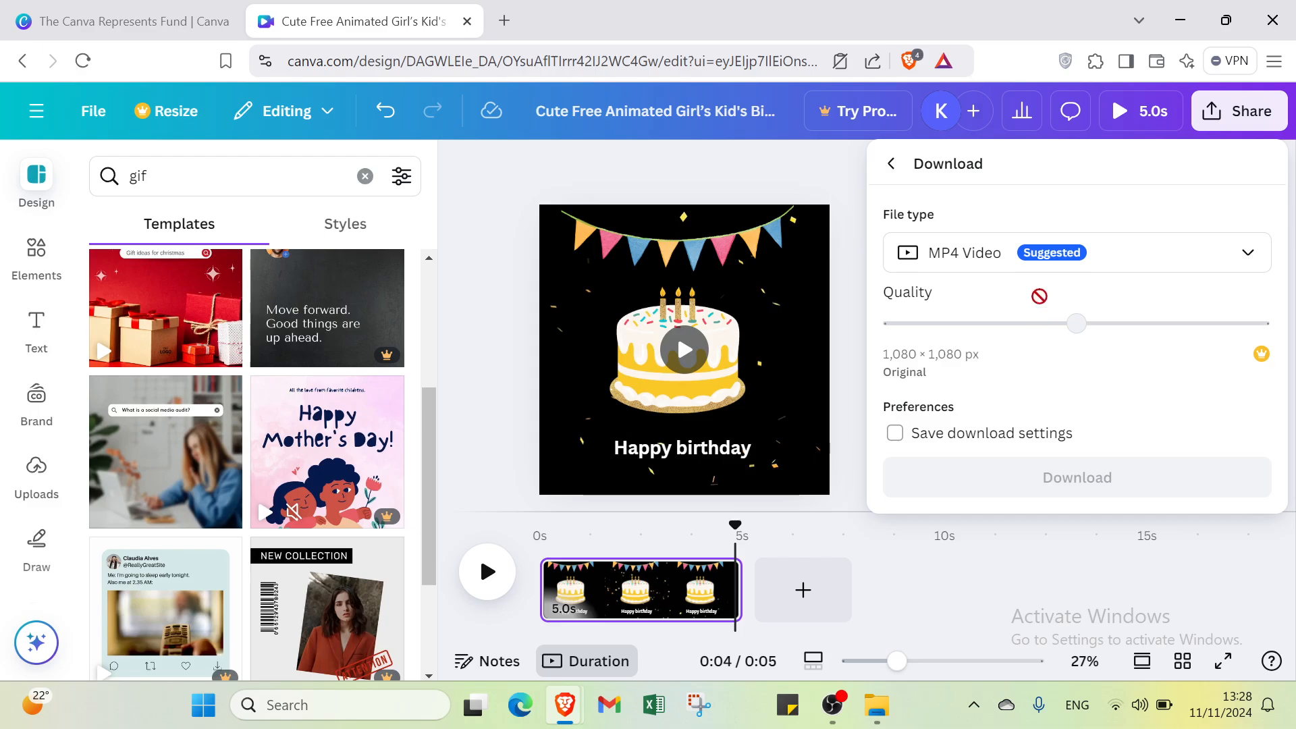
{"action": "left_click", "coordinate": [1044, 260]}
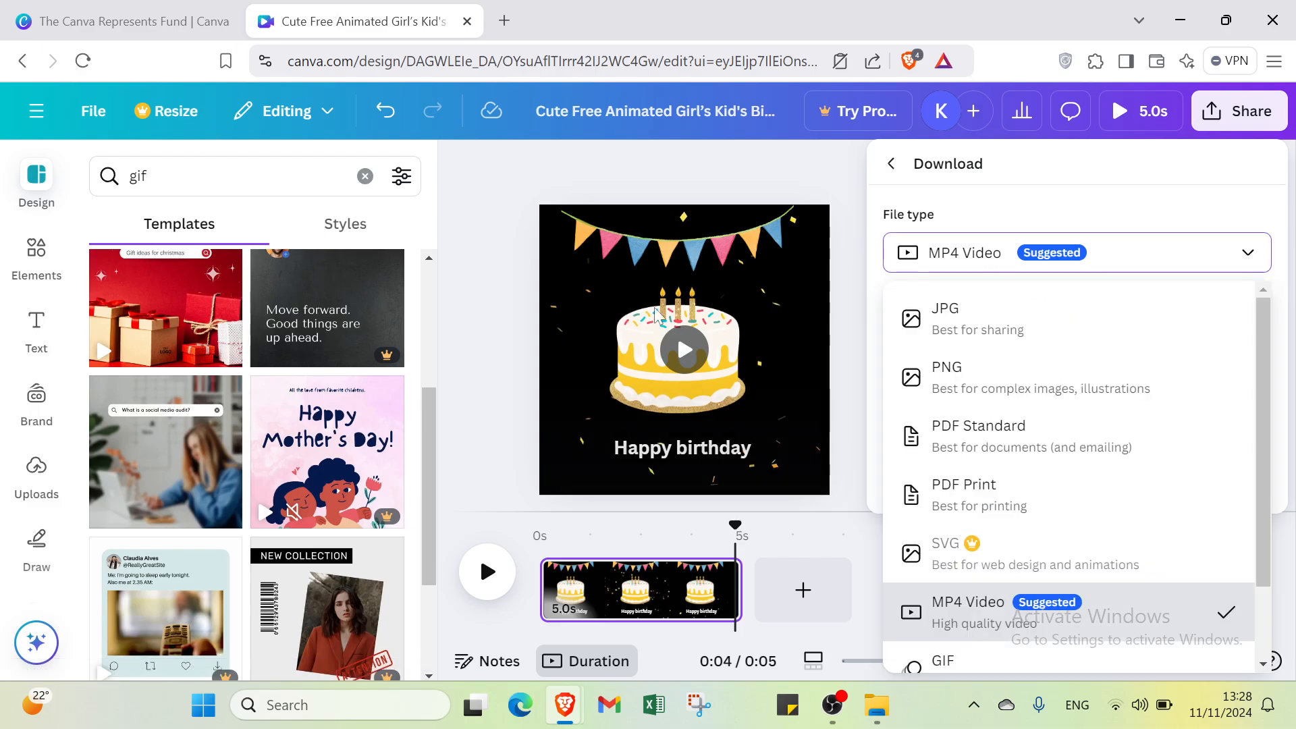
{"action": "scroll", "coordinate": [1044, 400], "scroll_direction": "down", "scroll_amount": 1}
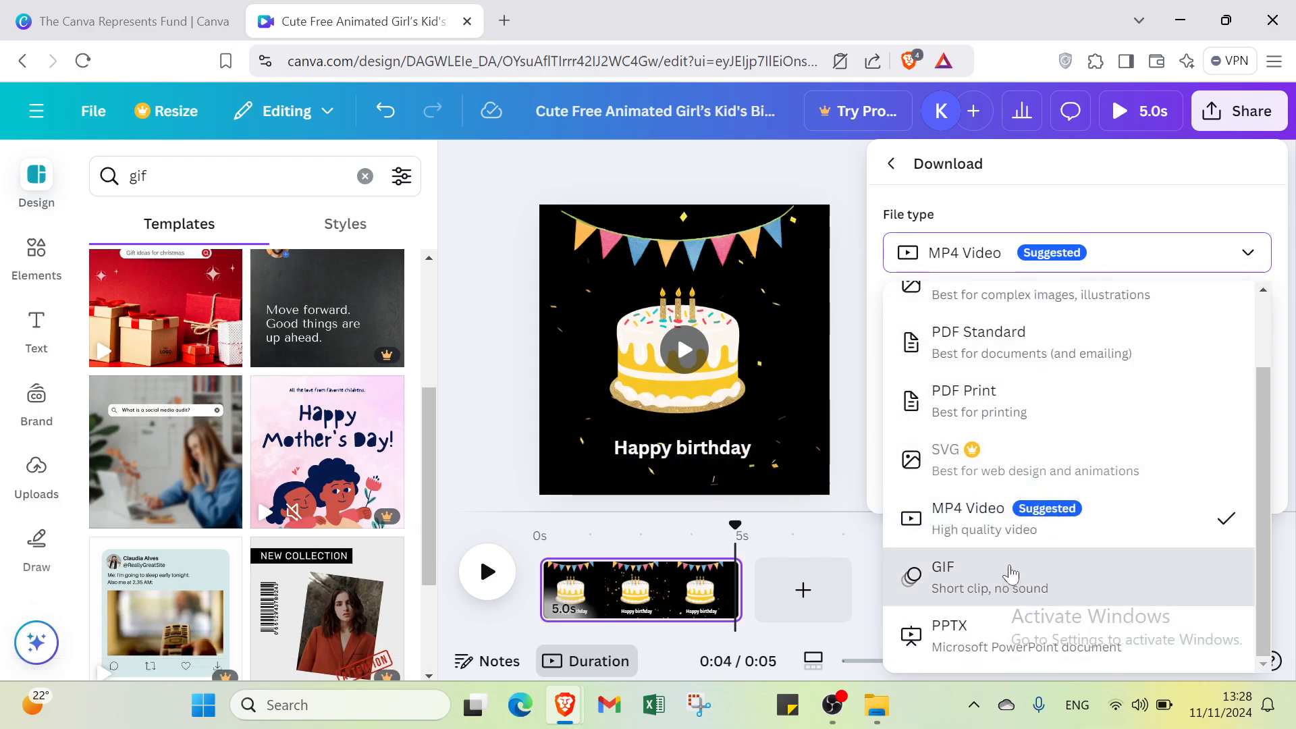
{"action": "left_click", "coordinate": [992, 582]}
Step: Look through the additional publishing options for the design and close the sharing options
{"action": "left_click", "coordinate": [1239, 111]}
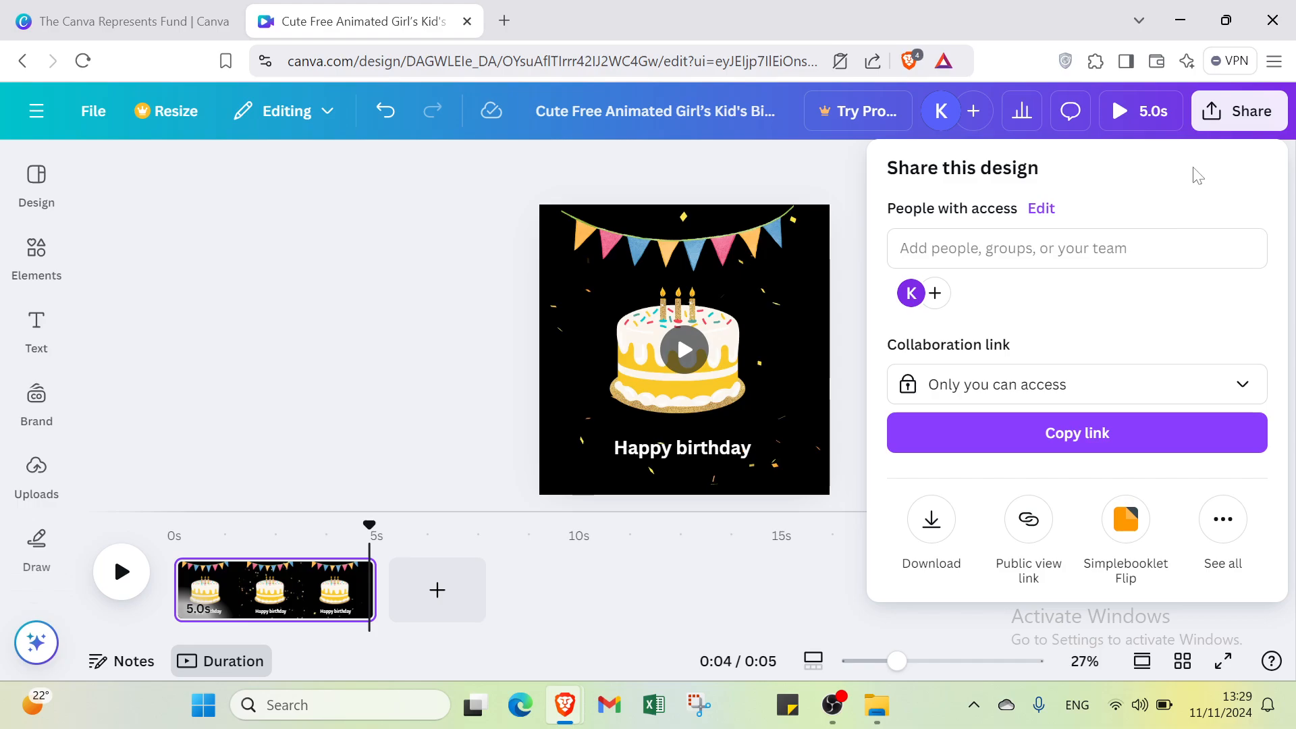
{"action": "left_click", "coordinate": [1218, 533]}
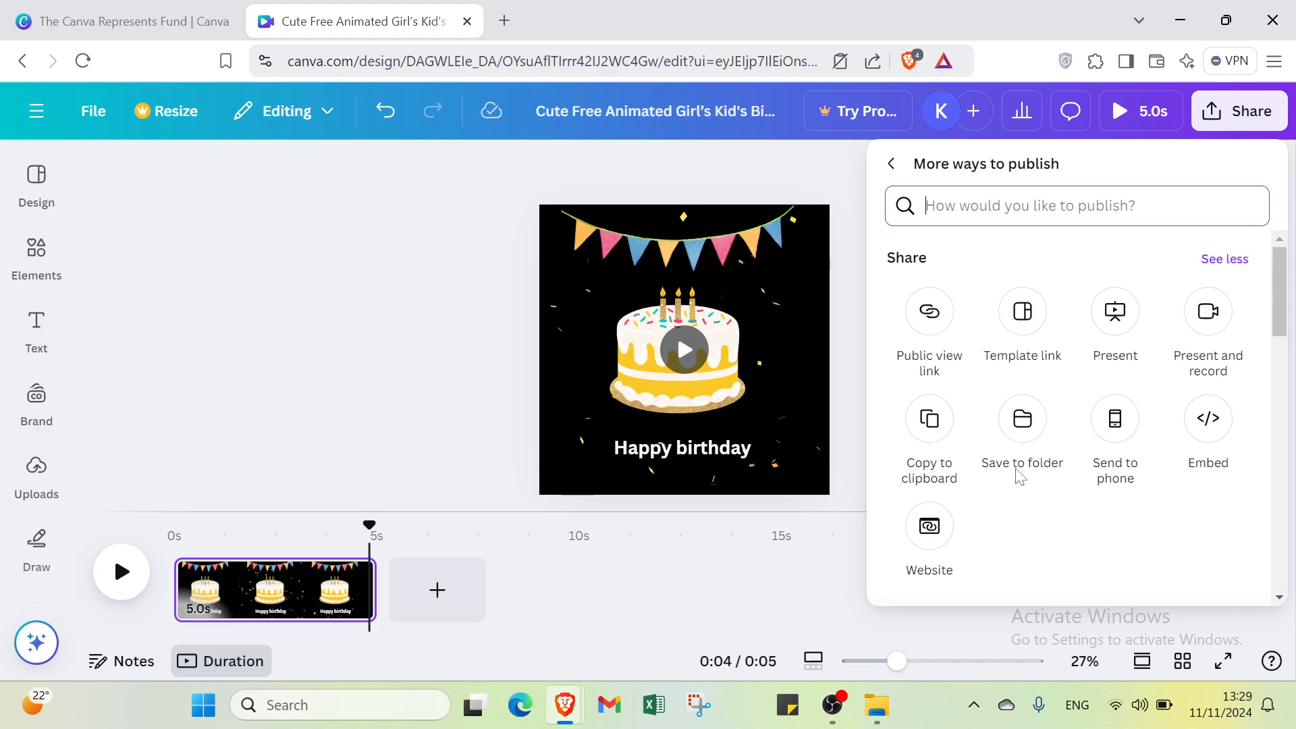
{"action": "left_click", "coordinate": [891, 166]}
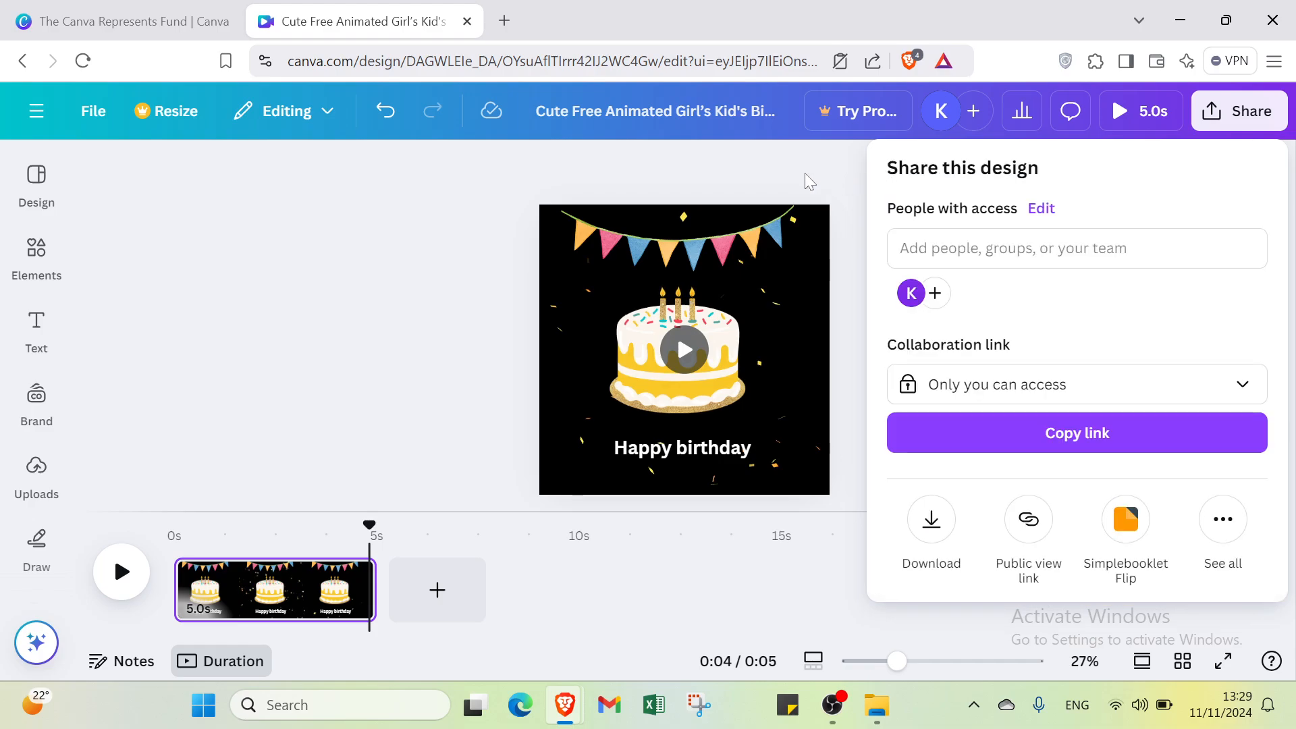
{"action": "left_click", "coordinate": [804, 180]}
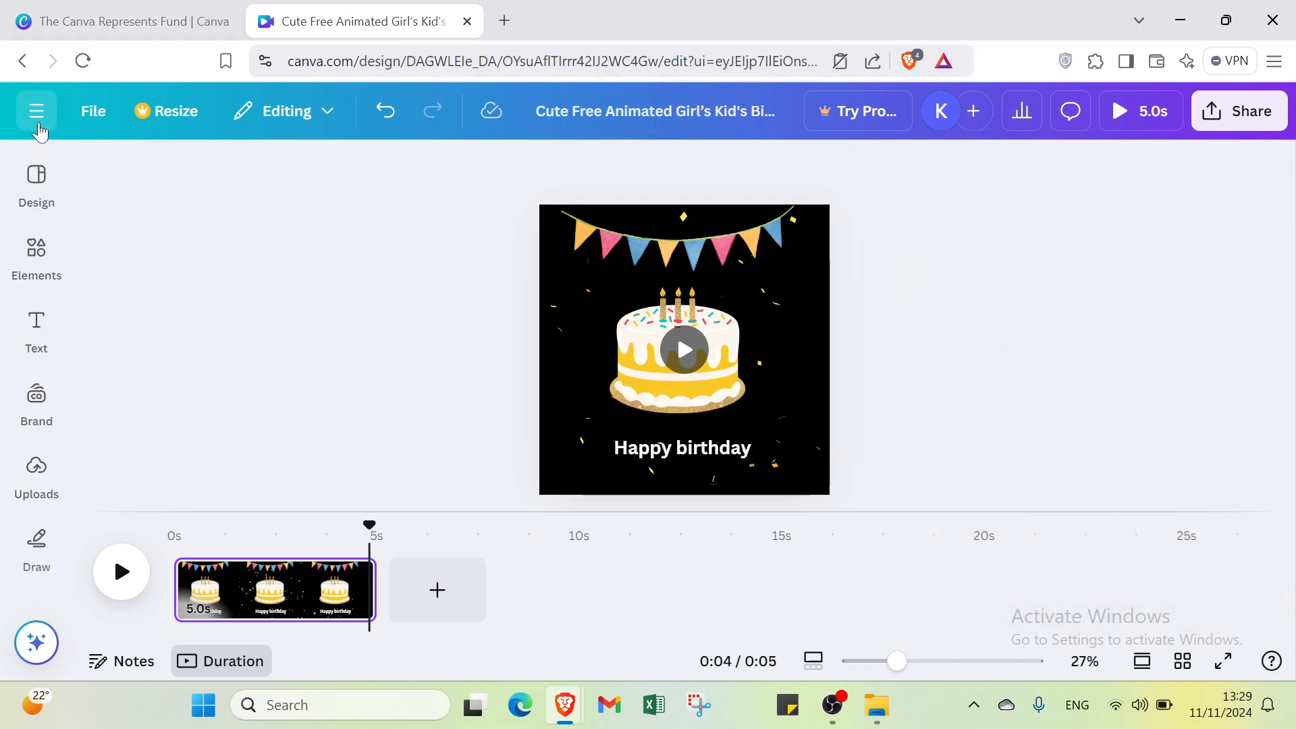
Step: Leave the design for the Canva home page and switch to the Canva Represents Fund page
{"action": "left_click", "coordinate": [31, 125]}
{"action": "left_click", "coordinate": [85, 27]}
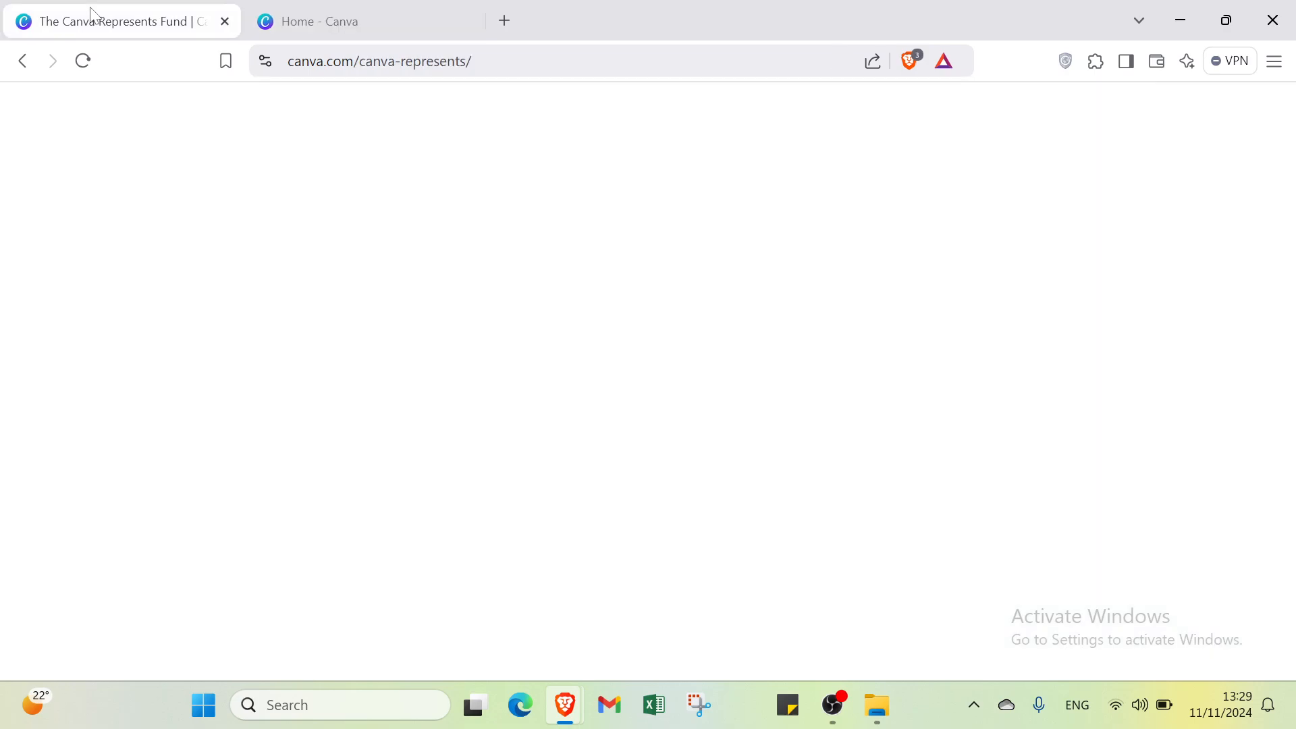
{"action": "mouse_move", "coordinate": [473, 118]}
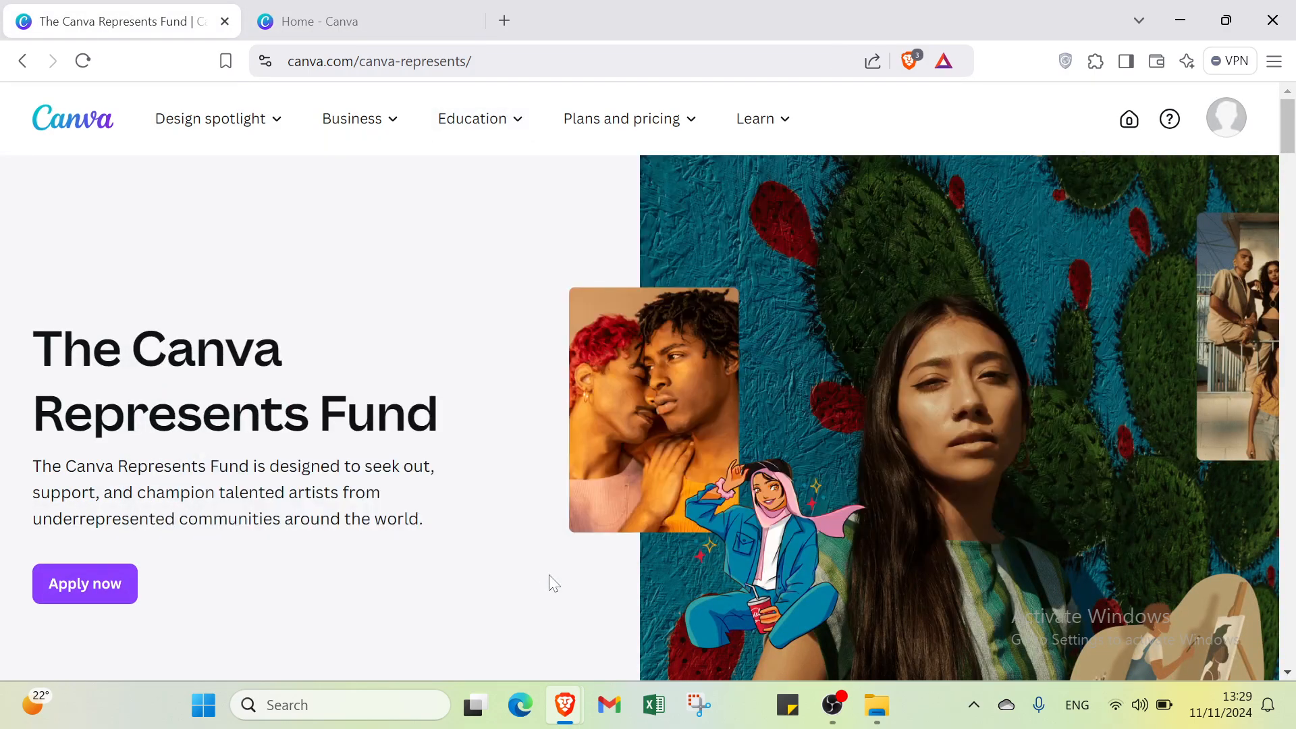